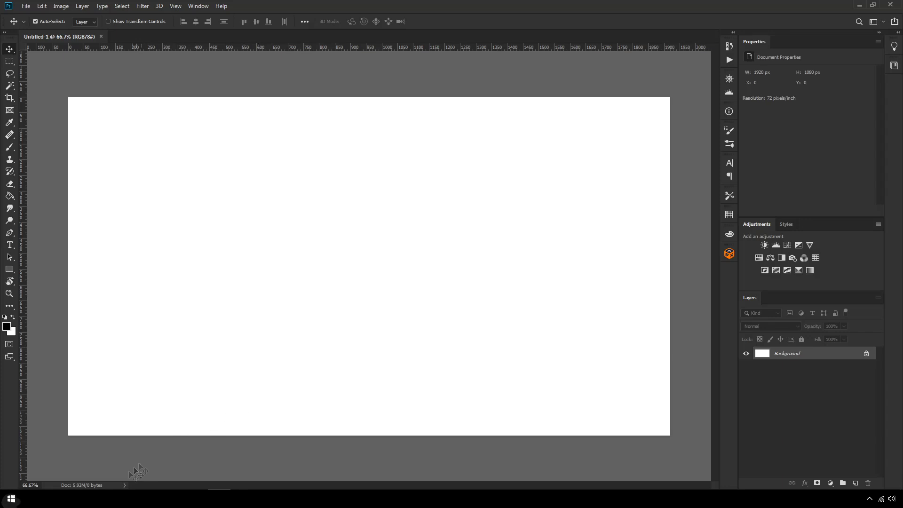
Step: Scale the pasted portrait photo to about 697 × 931 px and place it in the lower middle of the canvas
left_click(92, 487)
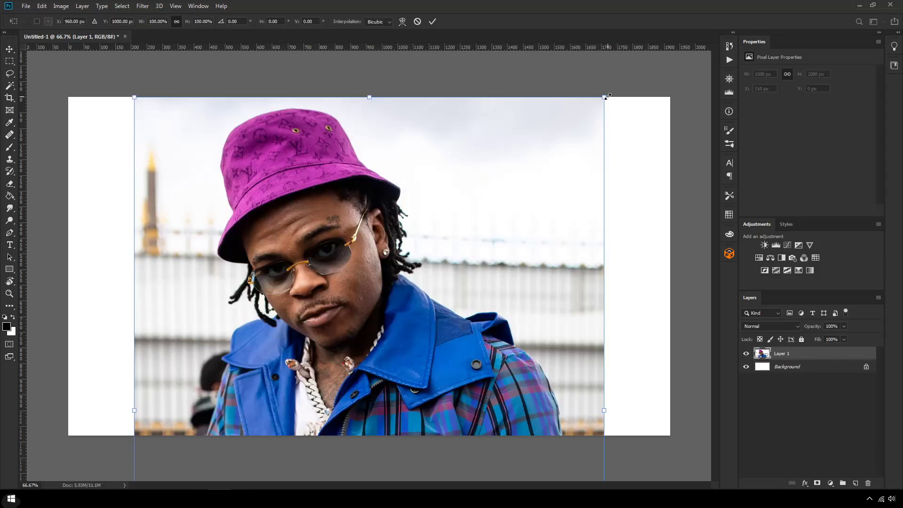
left_click_drag(605, 98, 414, 234)
left_click_drag(368, 305, 457, 118)
left_click_drag(478, 188, 462, 184)
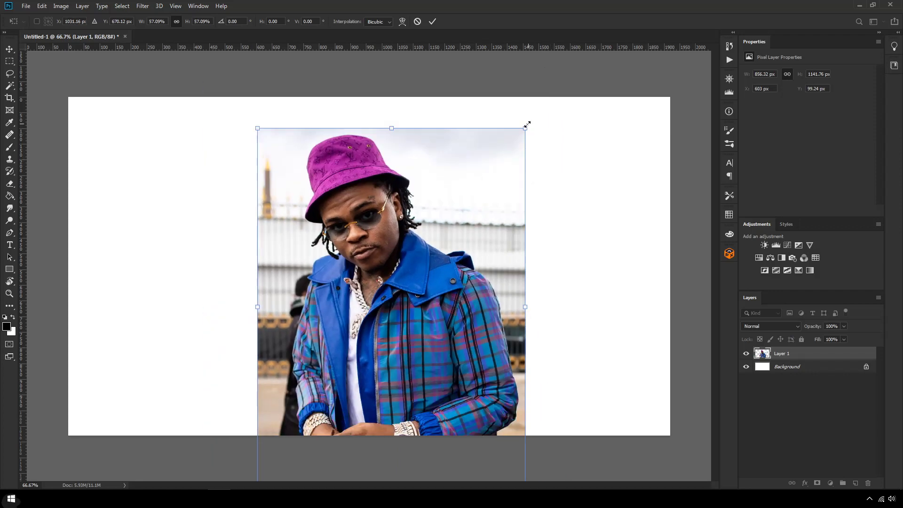
left_click_drag(527, 125, 504, 141)
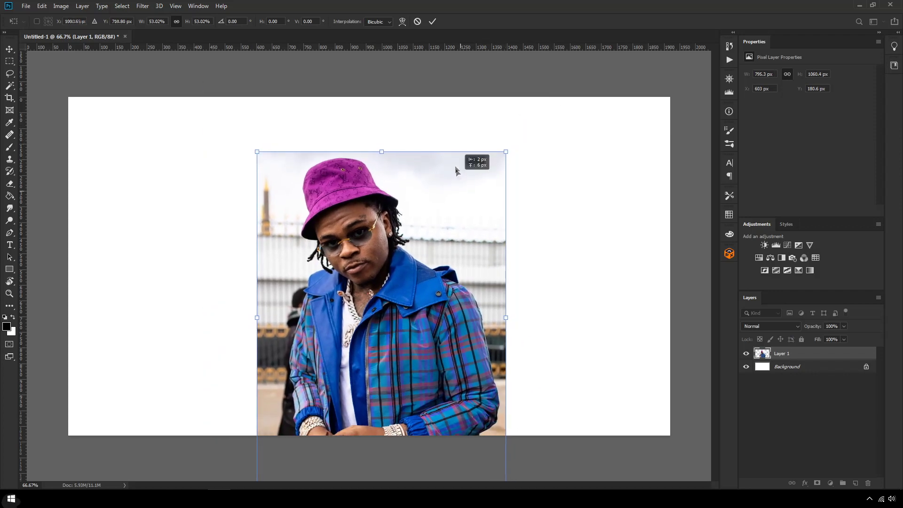
left_click_drag(459, 181, 454, 153)
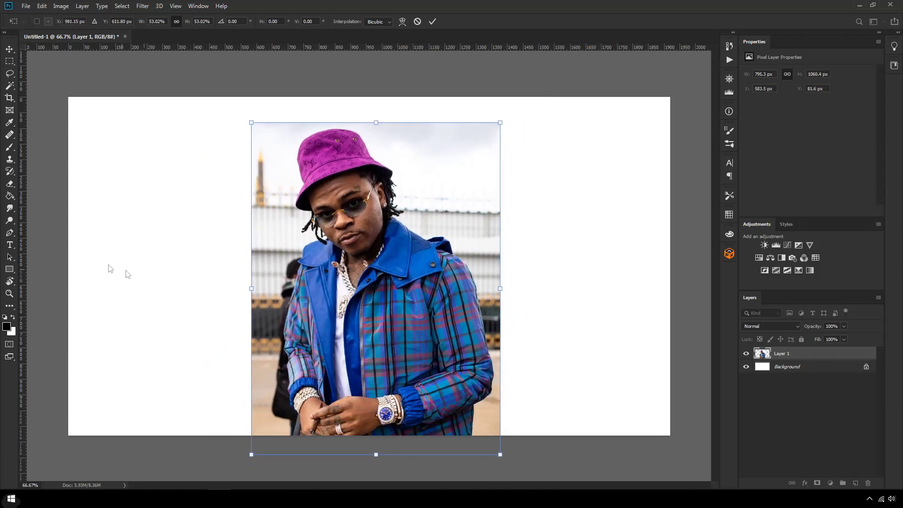
left_click_drag(500, 122, 470, 162)
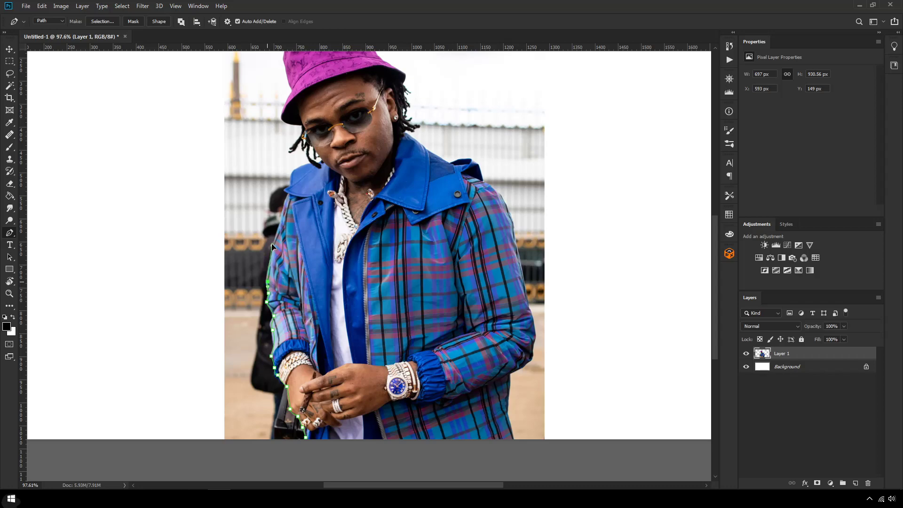
Step: Undo the last points of the Pen outline and retrace the curved edge of the blue collar on the darker dreadlocks' side
scroll(287, 215, "up", 8)
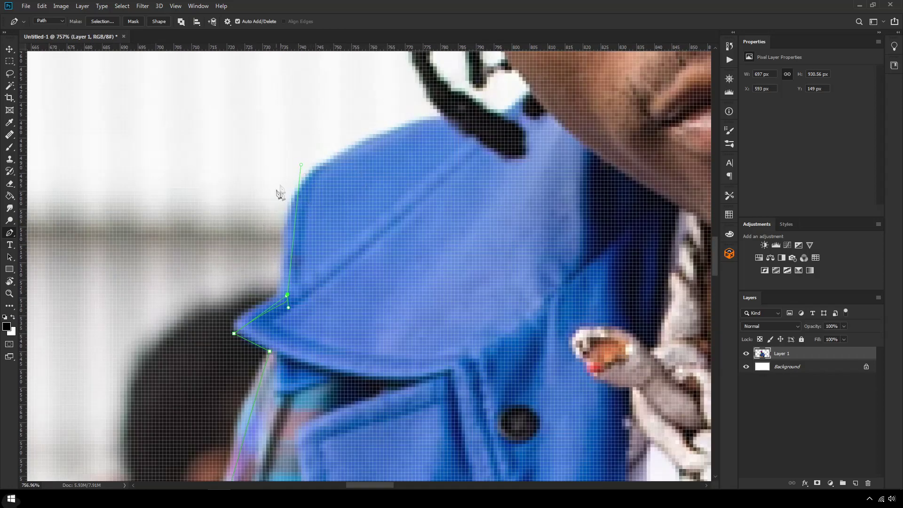
key("ctrl+z")
key("ctrl+z")
key("ctrl+z")
left_click_drag(351, 128, 281, 126)
left_click_drag(443, 117, 482, 109)
left_click_drag(407, 124, 347, 161)
scroll(347, 161, "down", 5)
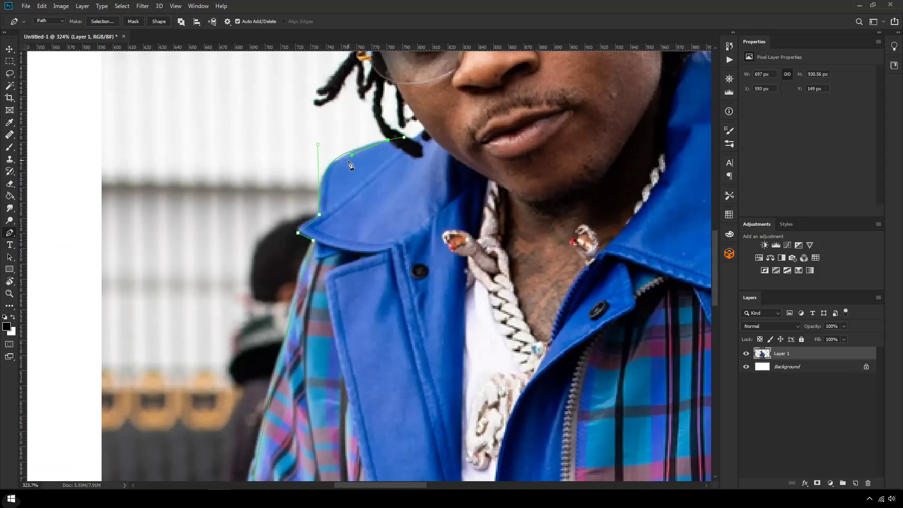
Step: Continue the Pen outline around the dreadlocks, bucket hat and hair to cut the man out of the photo background
scroll(350, 158, "up", 4)
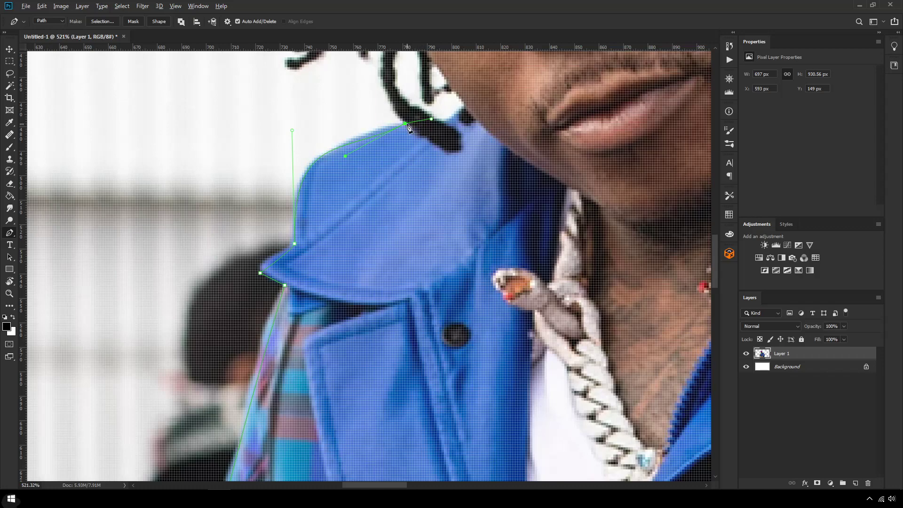
scroll(410, 127, "up", 3)
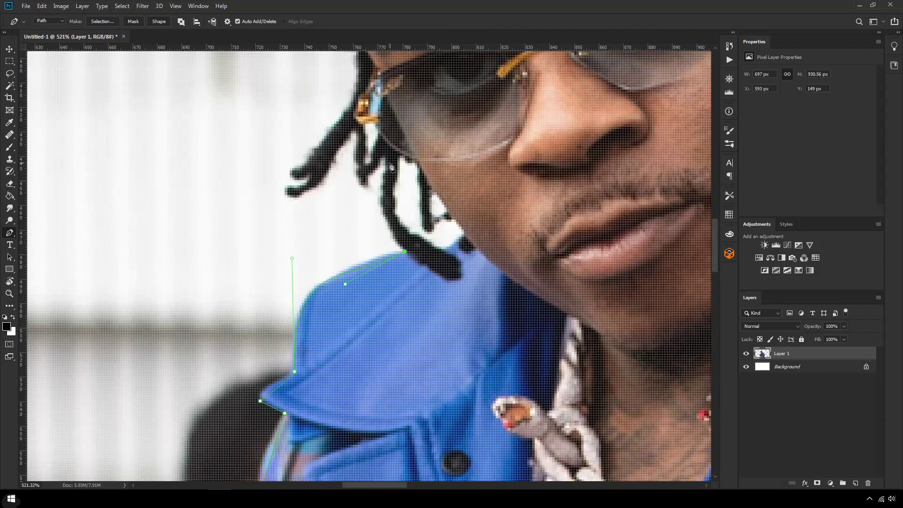
left_click_drag(388, 160, 400, 125)
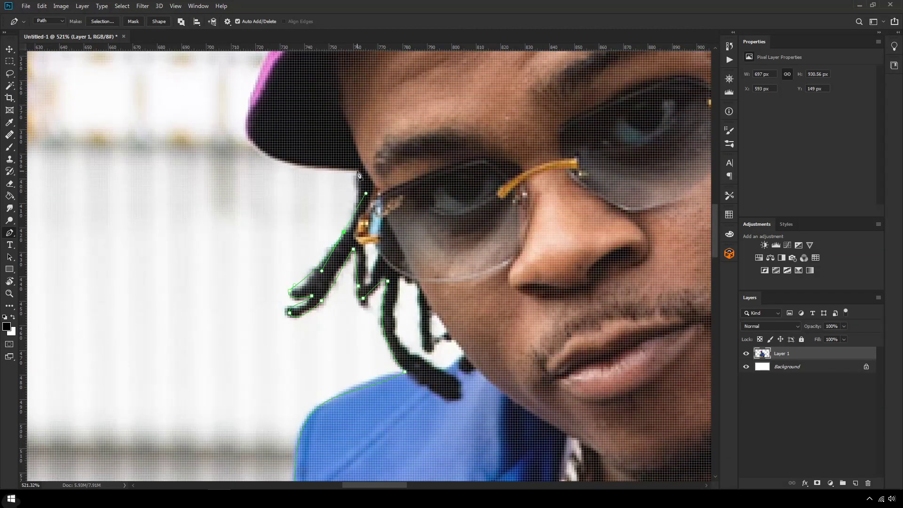
left_click_drag(245, 128, 246, 104)
scroll(310, 136, "up", 3)
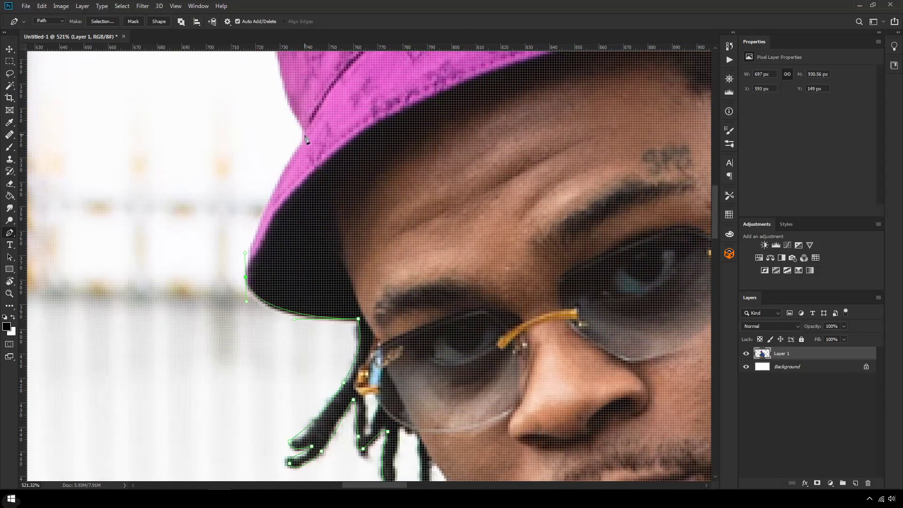
scroll(309, 137, "down", 2)
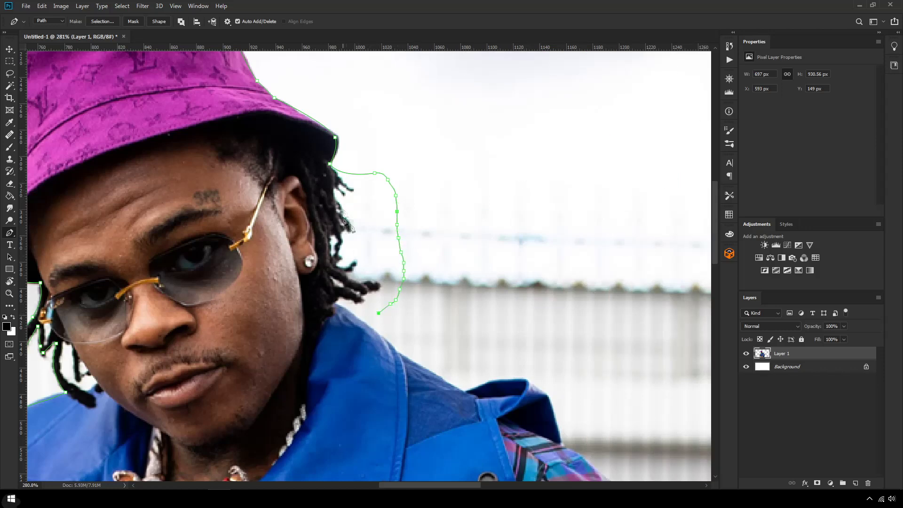
scroll(379, 302, "up", 4)
left_click(357, 303)
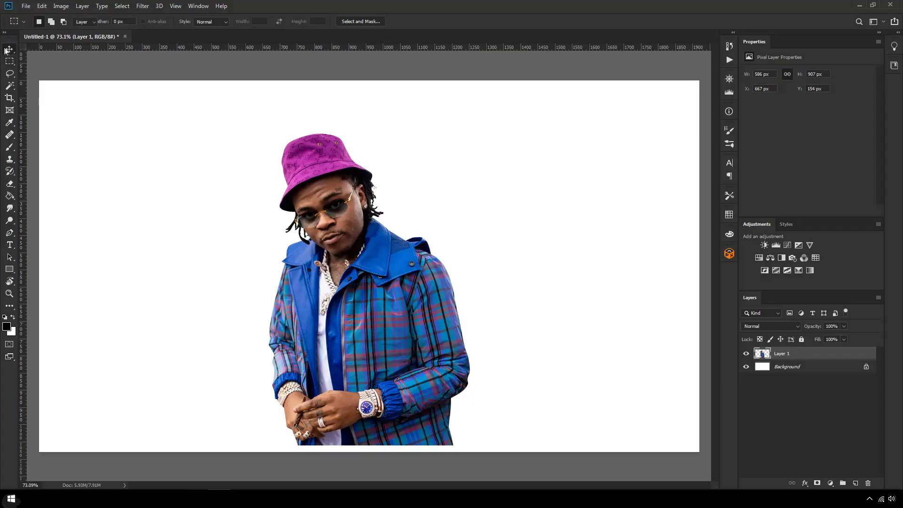
Step: Extend the canvas upward and equally on both sides with the Crop tool, adding white space around the figure
left_click(5, 49)
scroll(251, 211, "down", 4)
left_click(9, 110)
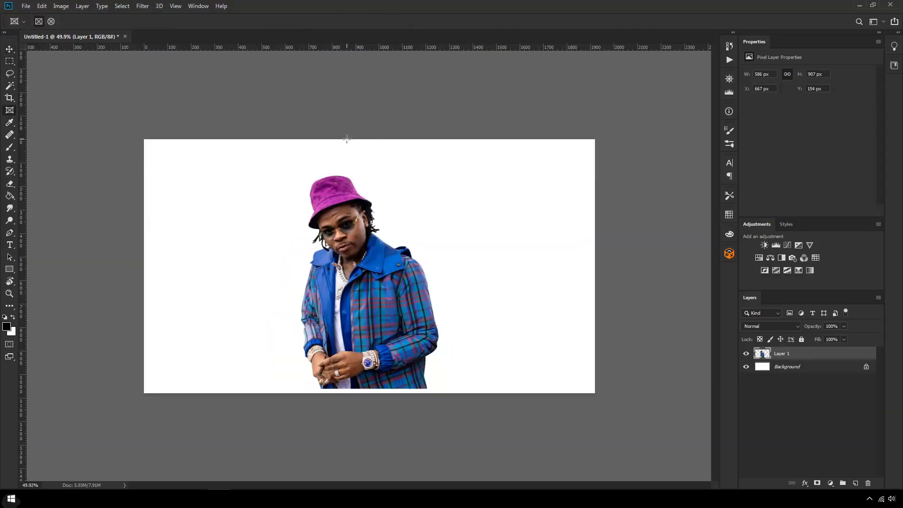
left_click(10, 98)
left_click_drag(370, 138, 369, 95)
left_click_drag(596, 267, 657, 265)
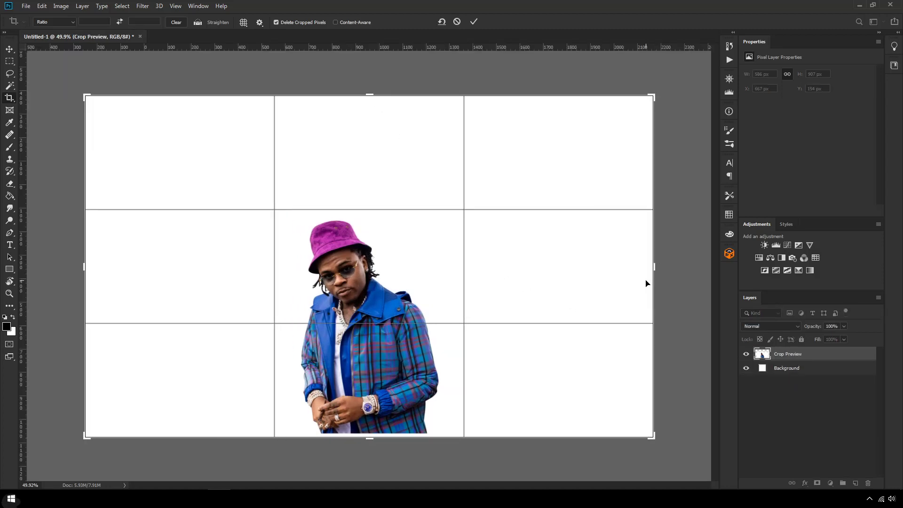
key("Return")
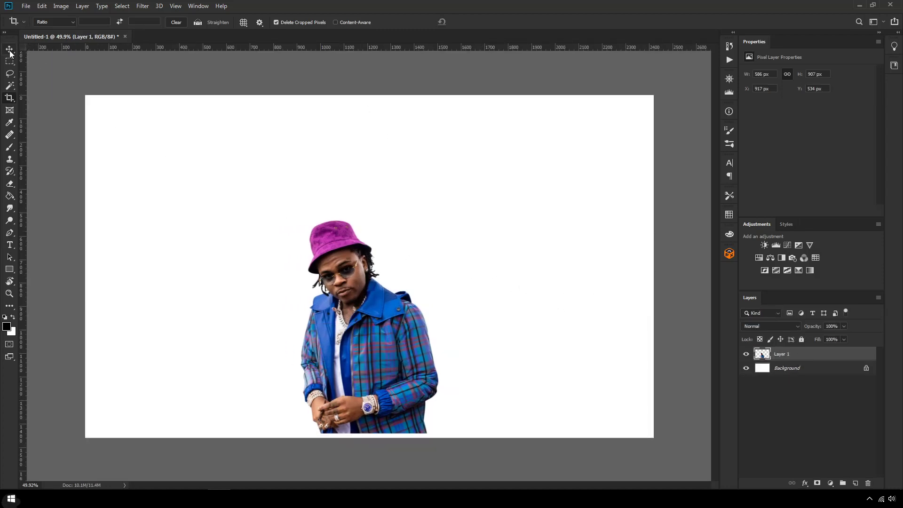
left_click(10, 52)
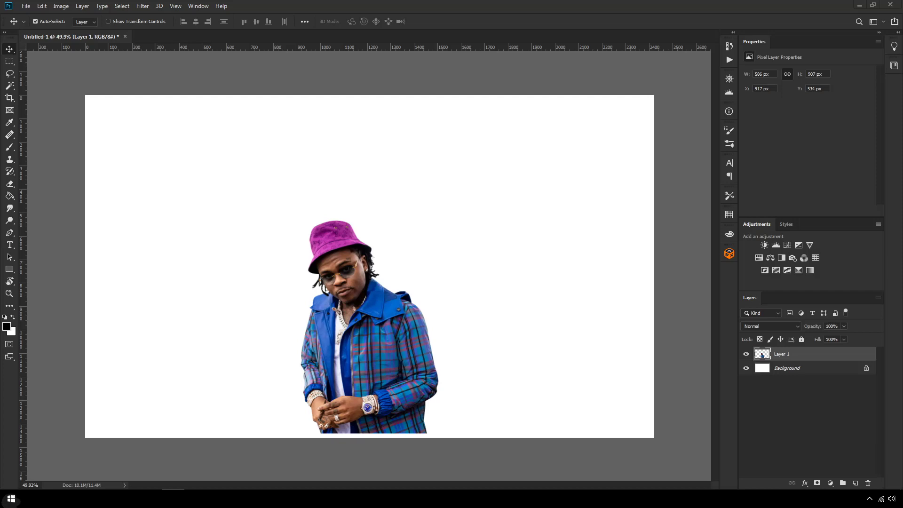
Step: Paste the bat-wings image on top of the figure and scale it to about 1858 × 1126 px
key("ctrl+v")
key("ctrl+t")
left_click_drag(389, 257, 572, 134)
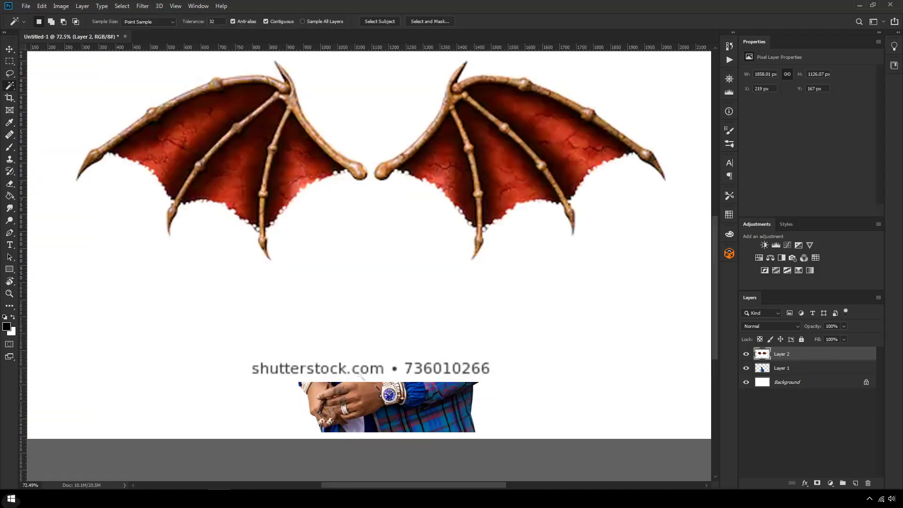
Step: Select the white background around the wings with the Magic Wand, delete it and deselect
scroll(351, 278, "up", 1)
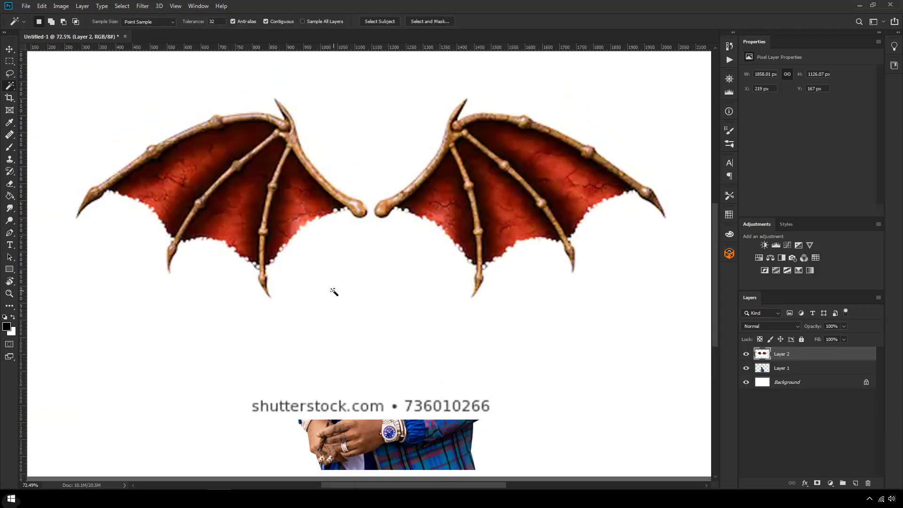
left_click(349, 270)
key("Delete")
key("ctrl+d")
Step: Erase the leftover text below the wings with the Eraser, adjusting the brush size as needed
key("e")
left_click_drag(385, 412, 375, 413)
key("[")
key("[")
key("[")
key("[")
key("[")
key("[")
mouse_move(221, 421)
left_mouse_down()
mouse_move(520, 447)
mouse_move(279, 443)
left_mouse_up()
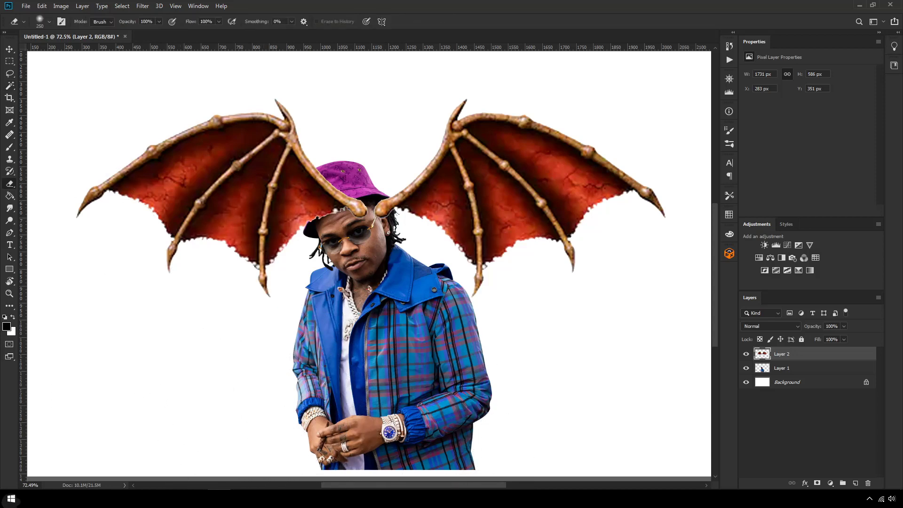
Step: Move the wings down to the figure's shoulders and lower their layer opacity to 20%
left_click(9, 49)
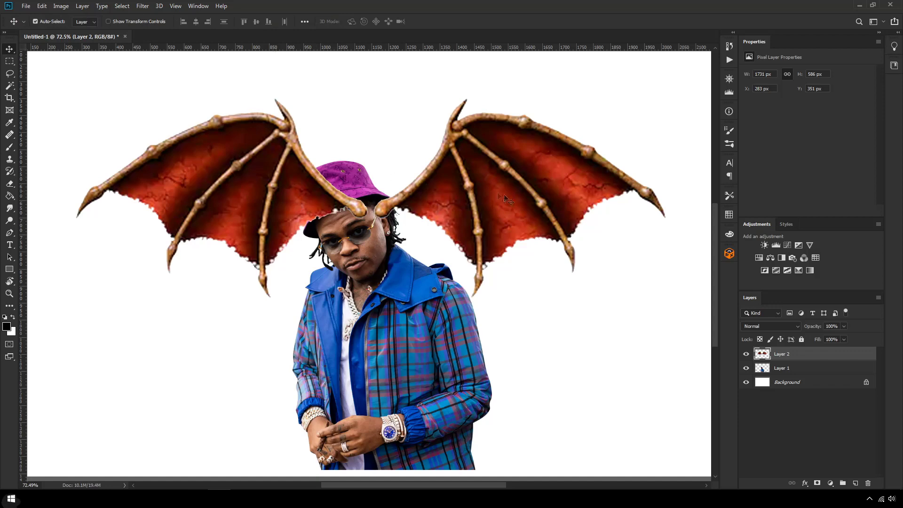
scroll(243, 207, "down", 3)
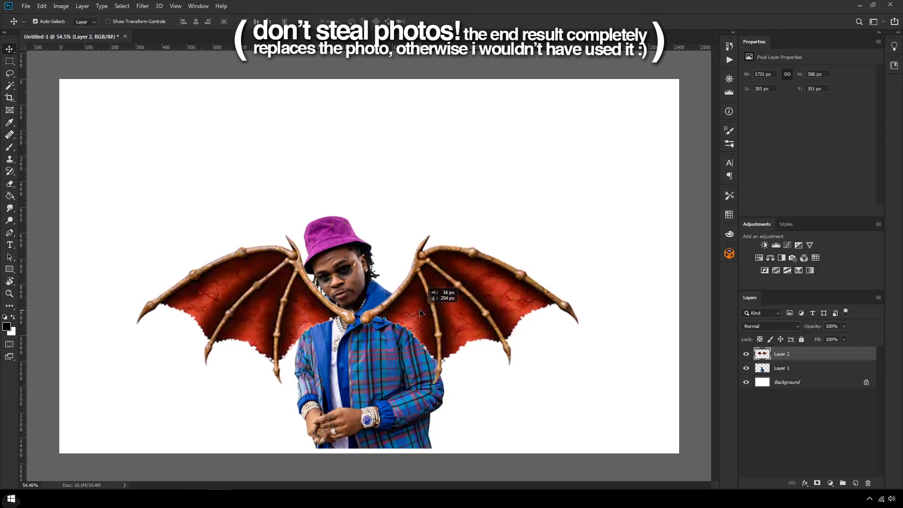
left_click_drag(844, 326, 812, 338)
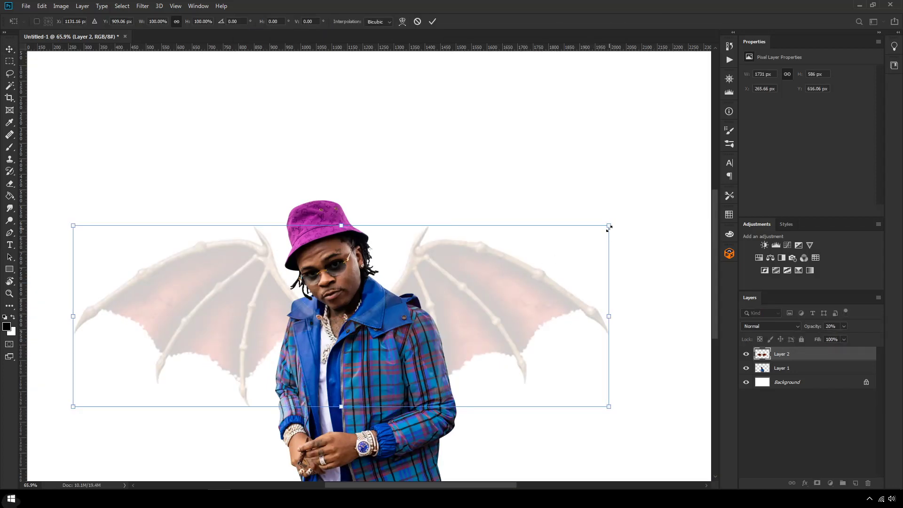
Step: Enlarge the faded wings with Free Transform to about 1815 × 666 px and align them with the figure's shoulders
left_click_drag(610, 228, 628, 221)
left_click_drag(538, 269, 542, 270)
scroll(319, 302, "down", 3)
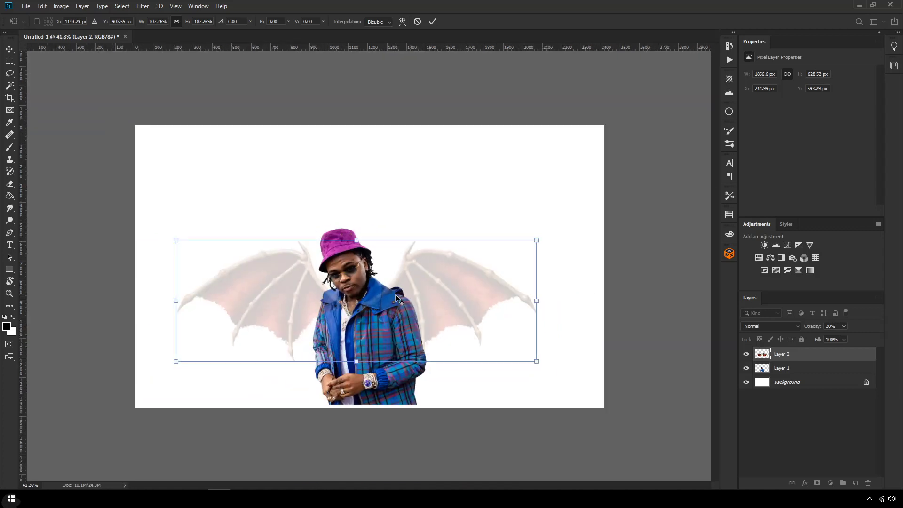
scroll(319, 302, "up", 1)
left_click_drag(571, 235, 571, 229)
left_click_drag(480, 276, 494, 275)
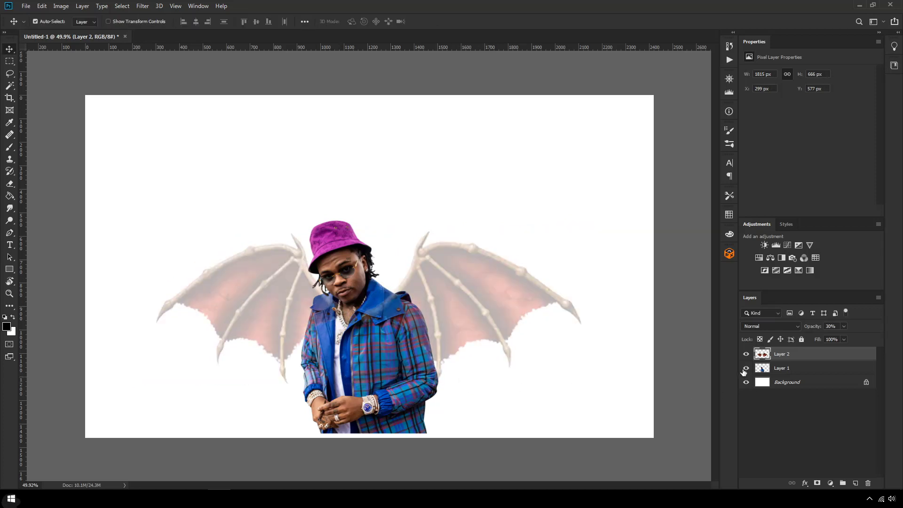
Step: Hide the figure's layer and add a new empty layer above the faded wings
left_click(745, 368)
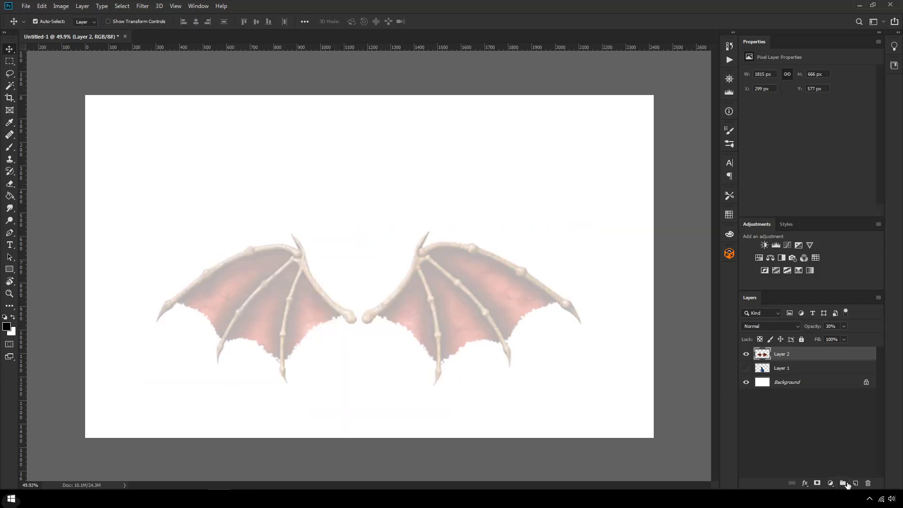
left_click(854, 484)
Step: Trace the inner edge of the first wing's main bone with the Pen tool, from its root to the outer tip
left_click(10, 234)
scroll(423, 262, "up", 5)
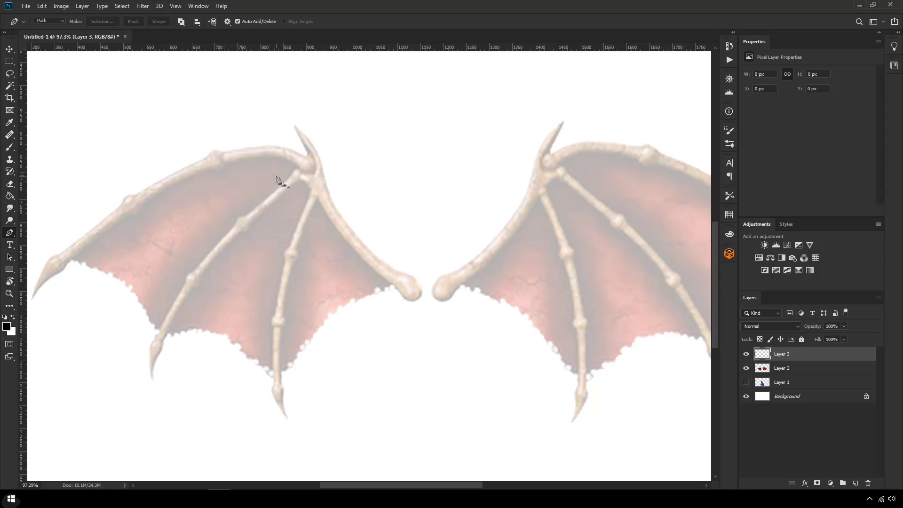
scroll(362, 276, "left", 2)
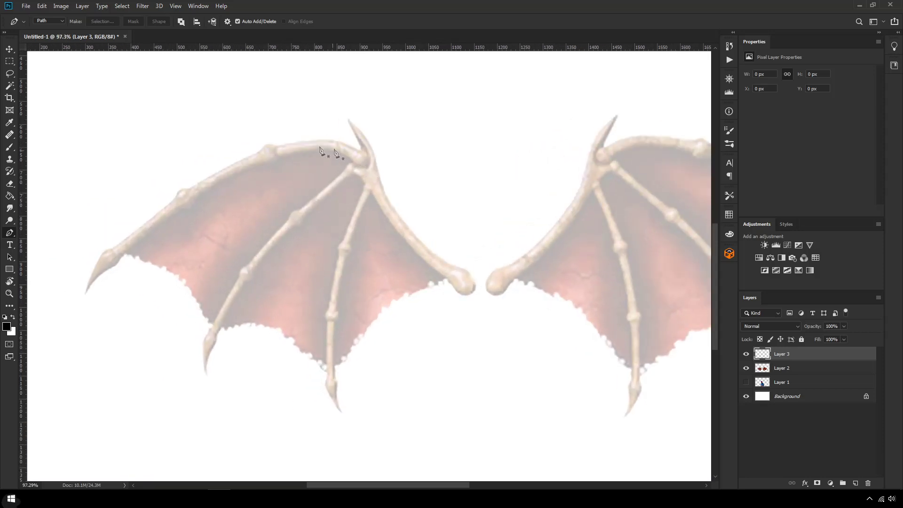
left_click(430, 286)
left_click_drag(366, 186, 349, 152)
left_click_drag(199, 199, 115, 273)
left_click(122, 257)
left_click(78, 296)
Step: Trace the bone's outer edge back from the tip, around the spike and down to the root, closing the path
left_click_drag(234, 156, 287, 122)
left_click(359, 150)
key("ctrl+z")
mouse_move(359, 155)
left_mouse_down()
mouse_move(369, 168)
mouse_move(354, 139)
left_mouse_up()
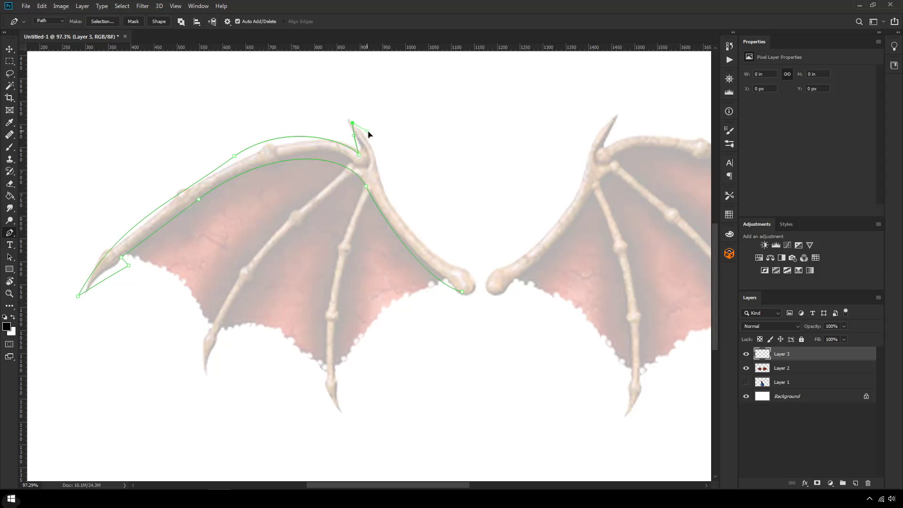
left_click_drag(437, 254, 461, 274)
left_click(463, 292)
Step: Turn the closed main-bone path into a selection, fill it with black using the Paint Bucket and deselect
right_click(427, 150)
left_click(460, 190)
key("Return")
key("b")
key("g")
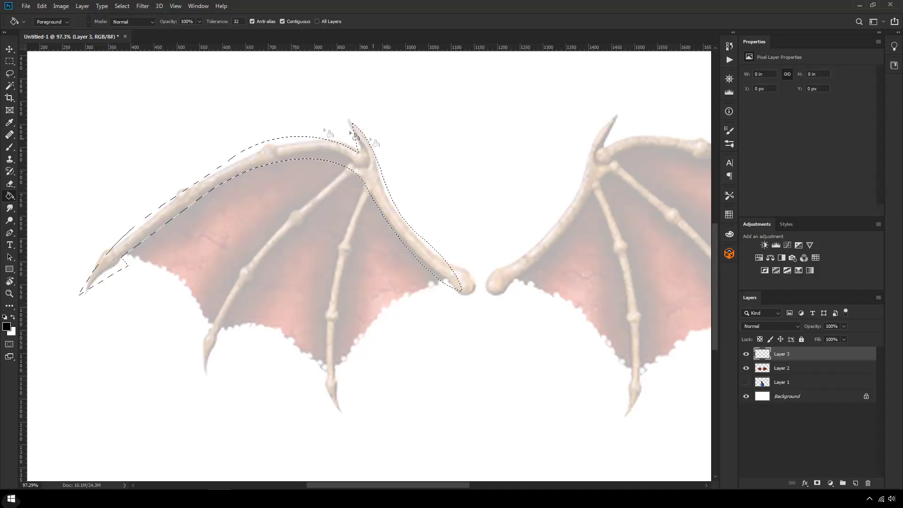
left_click(376, 196)
key("ctrl+d")
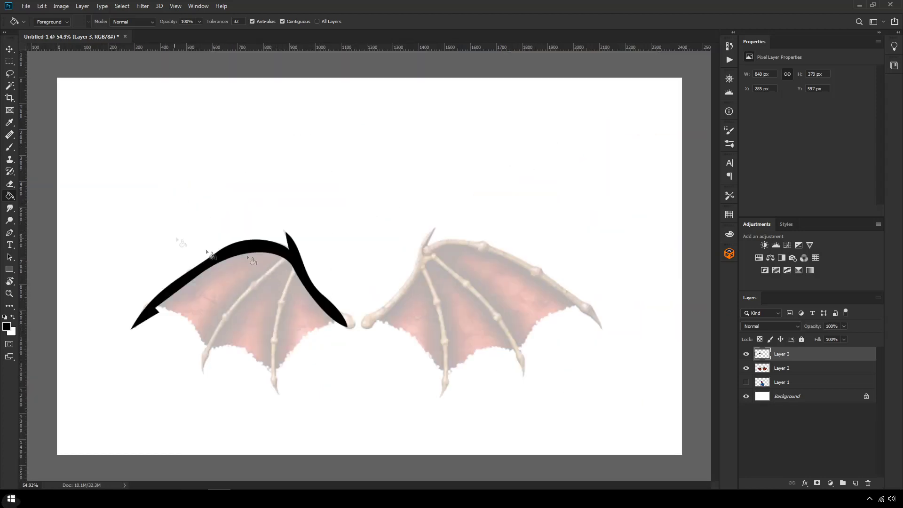
Step: Outline the wing's inner finger bone with a curved, closed Pen path starting at the black main bone
left_click(10, 233)
scroll(252, 335, "up", 8)
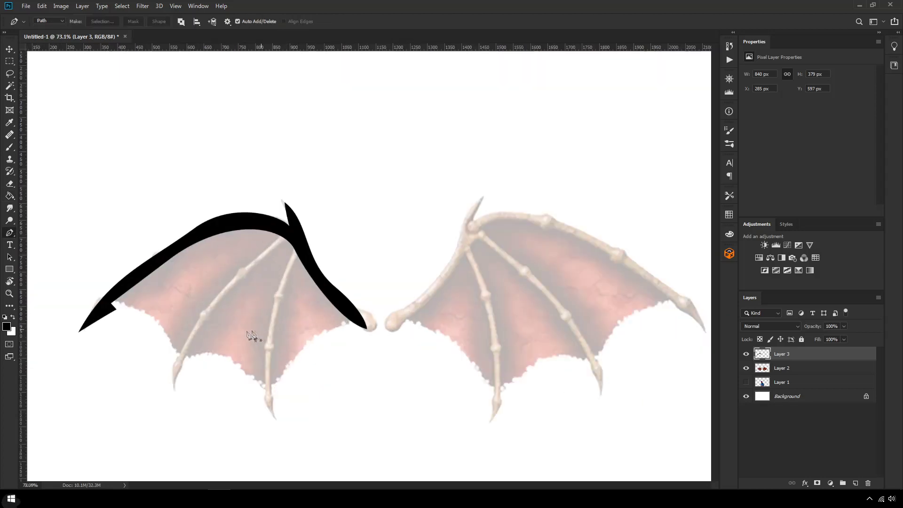
scroll(217, 342, "down", 4)
left_click_drag(355, 94, 333, 114)
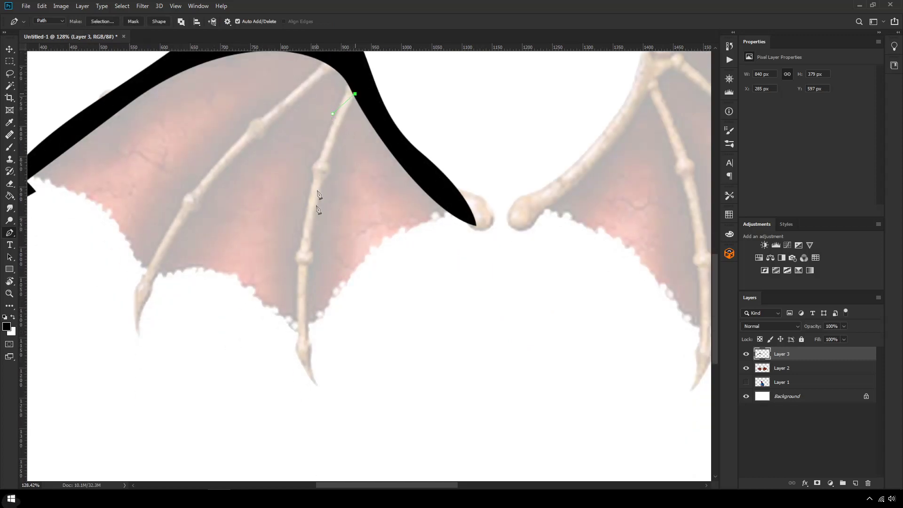
left_click_drag(309, 345, 287, 311)
scroll(333, 169, "up", 2)
scroll(334, 169, "down", 1)
left_click_drag(347, 122, 400, 56)
Step: Convert the inner finger bone's path into a selection, paint it black with the Brush and deselect
right_click(443, 69)
left_click(466, 107)
key("Return")
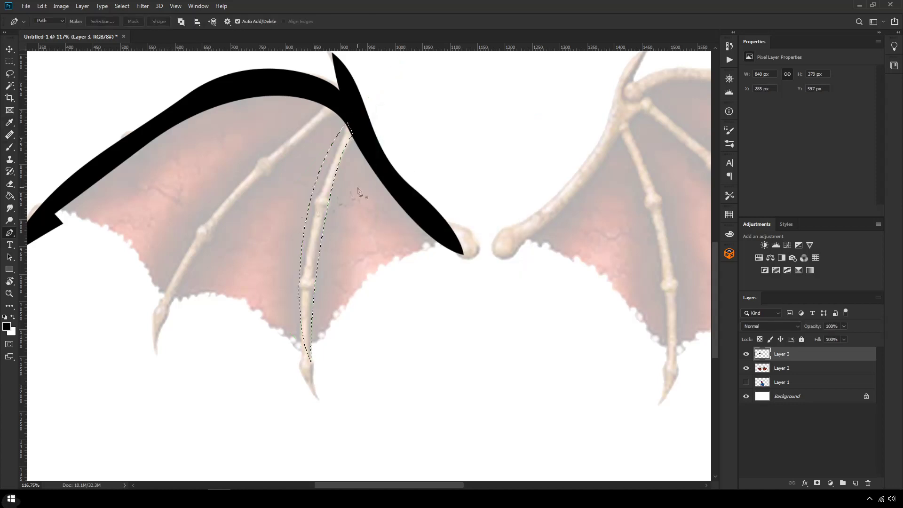
key("b")
key("ctrl+d")
mouse_move(320, 343)
left_mouse_down()
mouse_move(345, 141)
mouse_move(295, 134)
left_mouse_up()
Step: Outline the second, outer finger bone of the same wing with a closed, curved Pen path
left_click(9, 232)
left_click_drag(157, 347, 141, 379)
left_click_drag(326, 101, 407, 60)
Step: Make a selection from the outer finger bone's path, brush it solid black and deselect
right_click(422, 80)
left_click(446, 118)
key("Return")
key("b")
left_click_drag(156, 320, 301, 141)
key("ctrl+d")
scroll(306, 337, "down", 5)
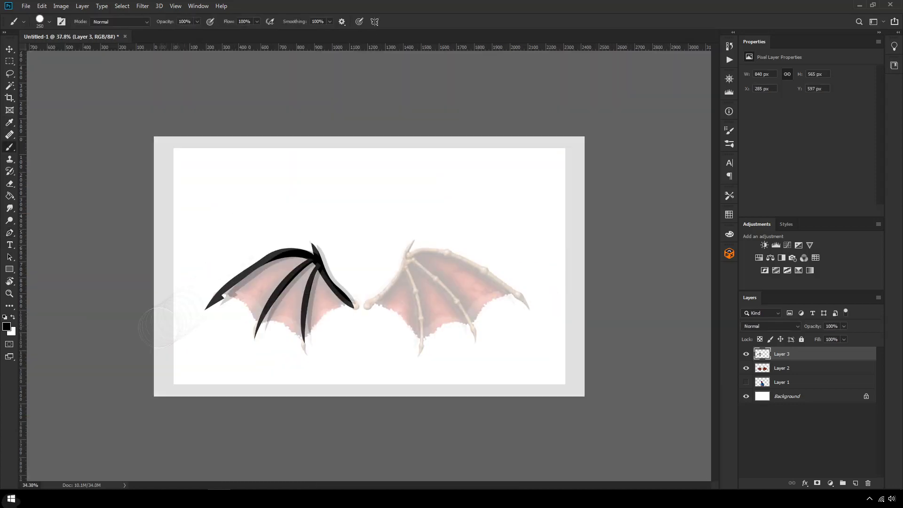
Step: Add a new layer directly above the Background and fill it with solid black
scroll(289, 305, "up", 4)
key("p")
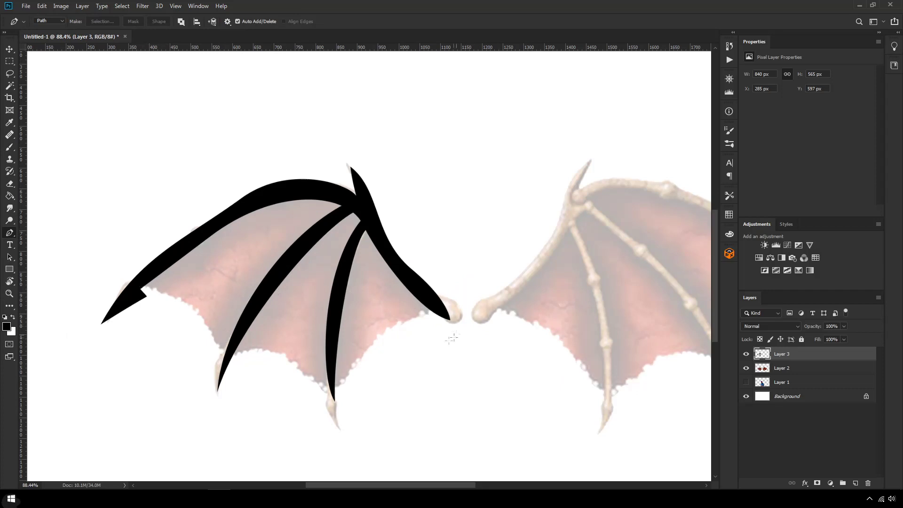
left_click(9, 50)
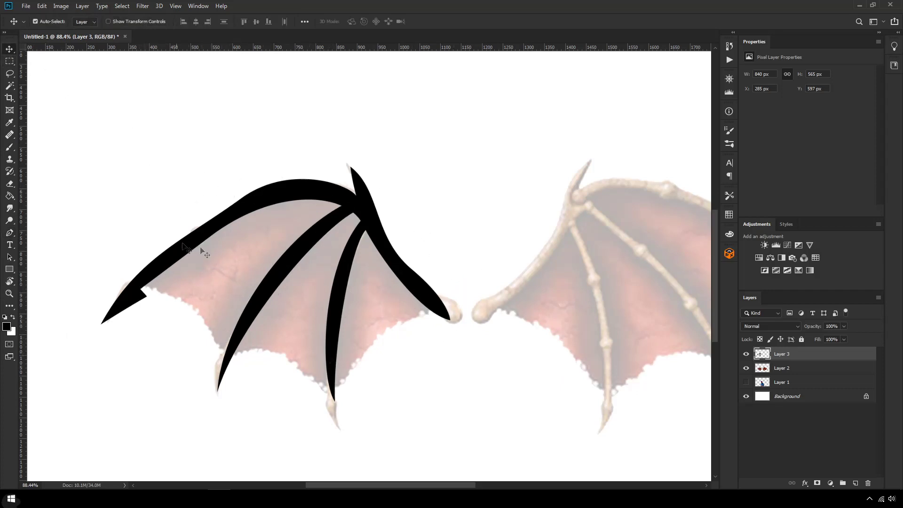
left_click(783, 395)
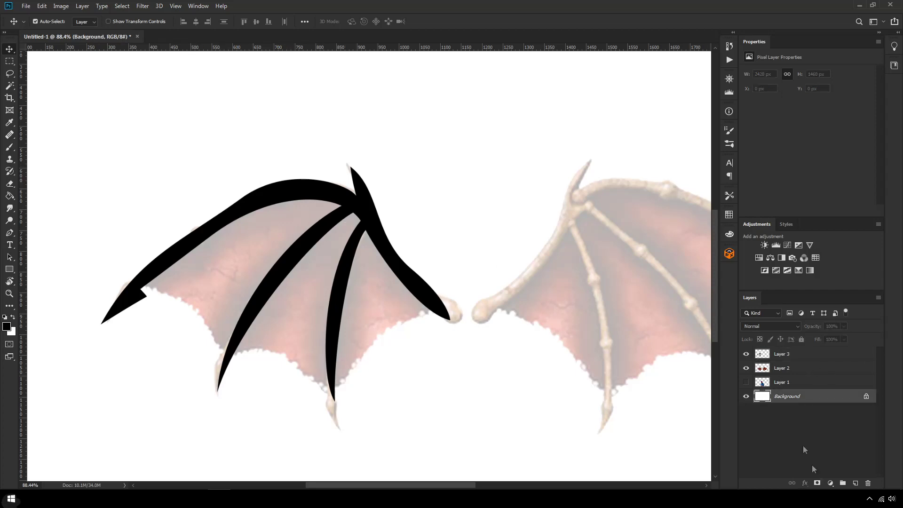
left_click(856, 483)
key("g")
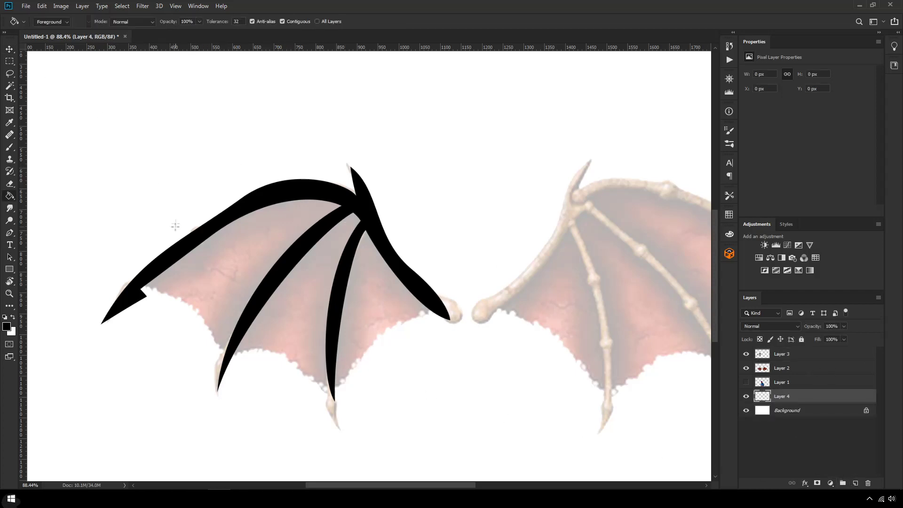
left_click(127, 217)
Step: Apply a bright green Color Overlay to the wing-bone layer, Layer 3
left_click(10, 49)
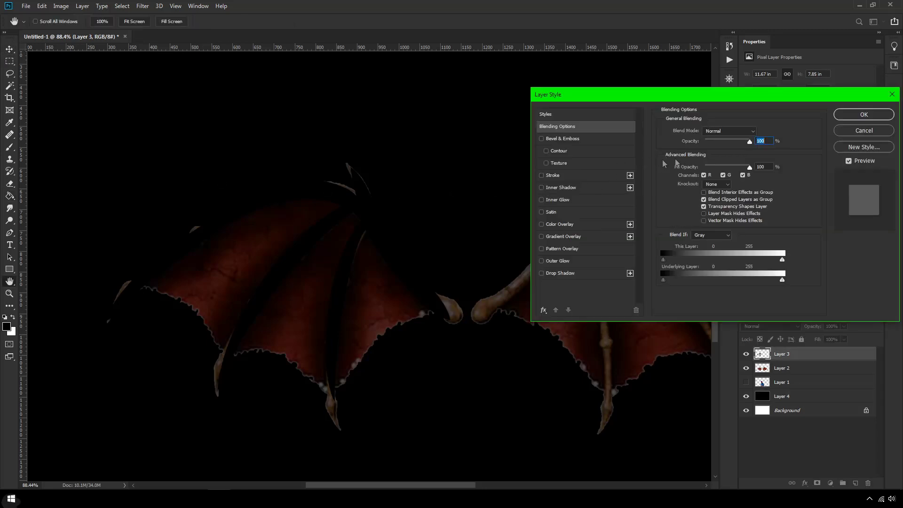
left_click(558, 225)
left_click(758, 132)
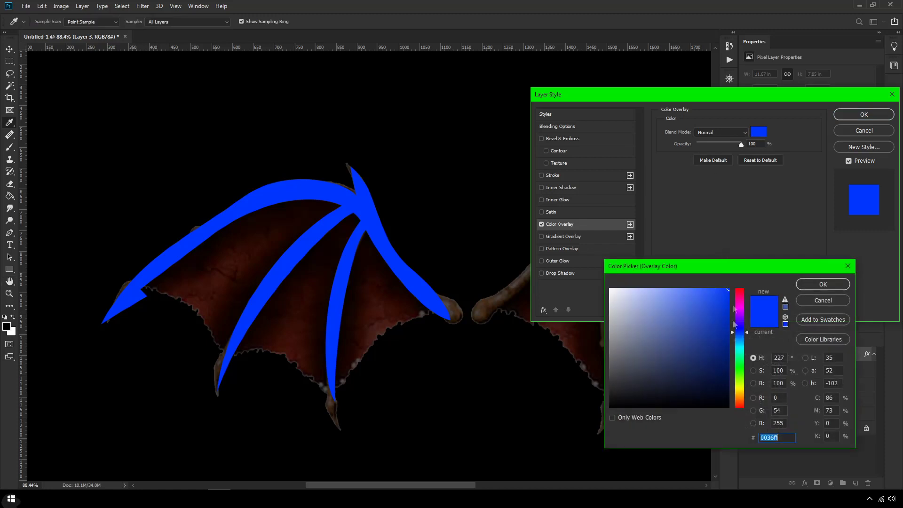
left_click(740, 367)
Step: Show the portrait on Layer 1 and move it to the top of the layer stack
left_click(745, 401)
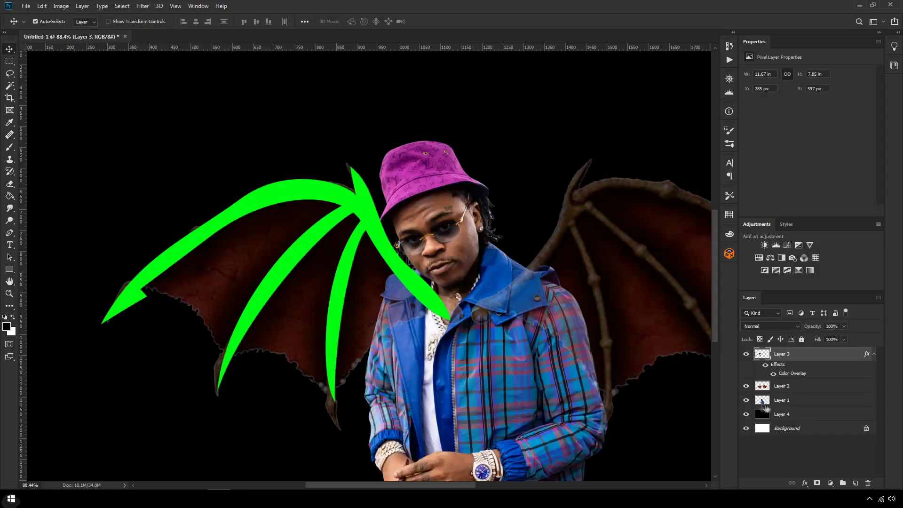
left_click_drag(766, 404, 797, 359)
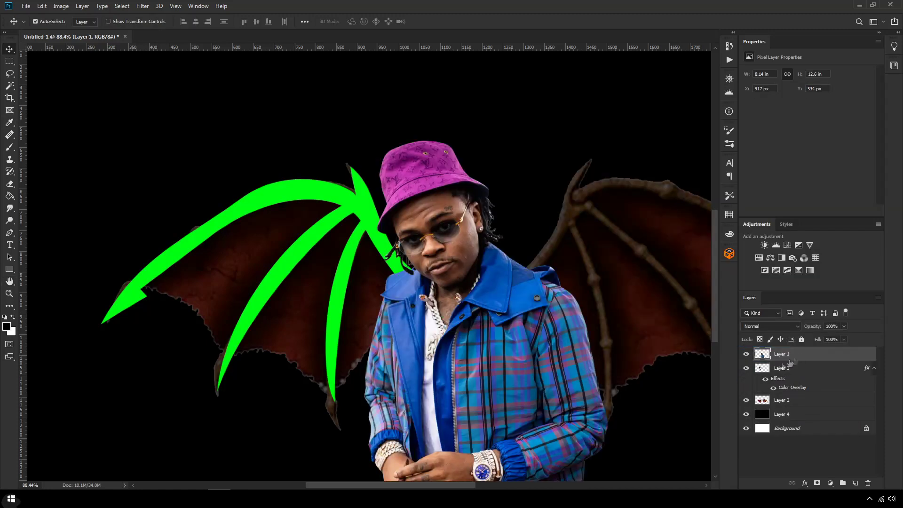
scroll(454, 367, "down", 6)
scroll(185, 311, "up", 4)
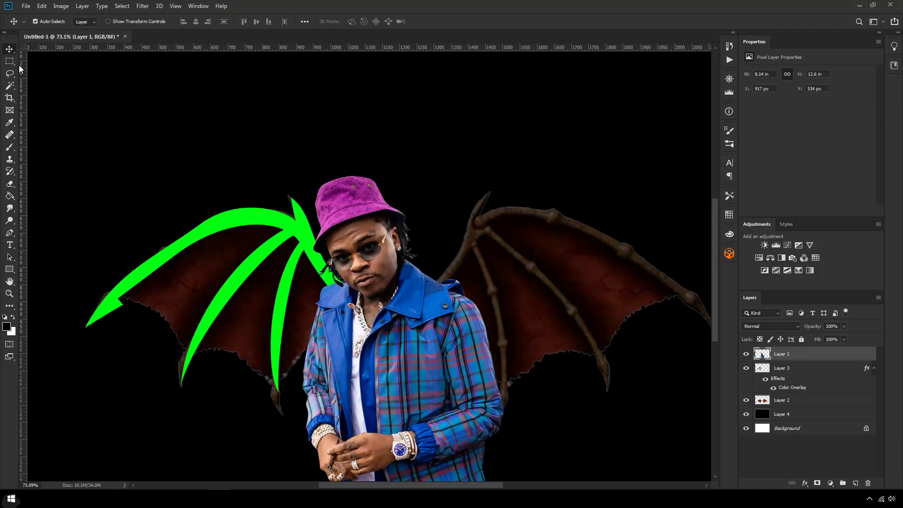
Step: Duplicate the green wing-bone layer, flip the copy horizontally and place it over the opposite reference wing
left_click(284, 229)
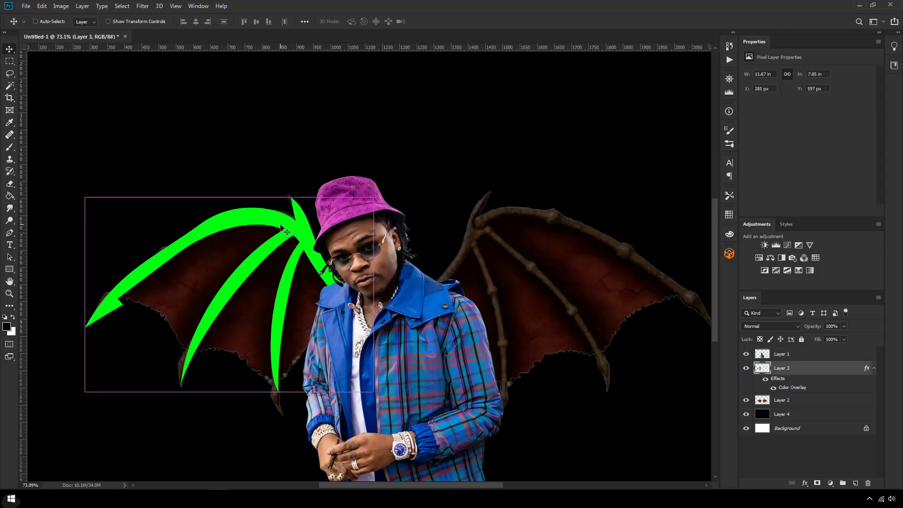
key("ctrl+j")
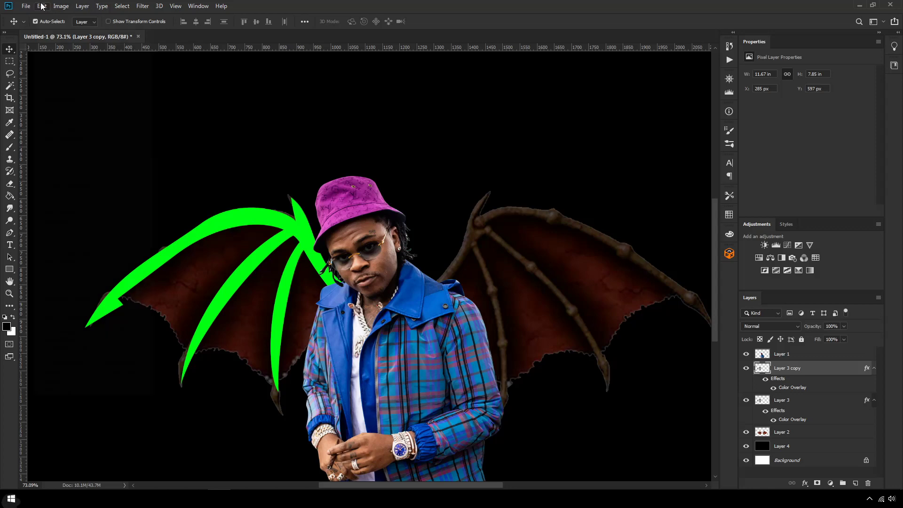
left_click(42, 6)
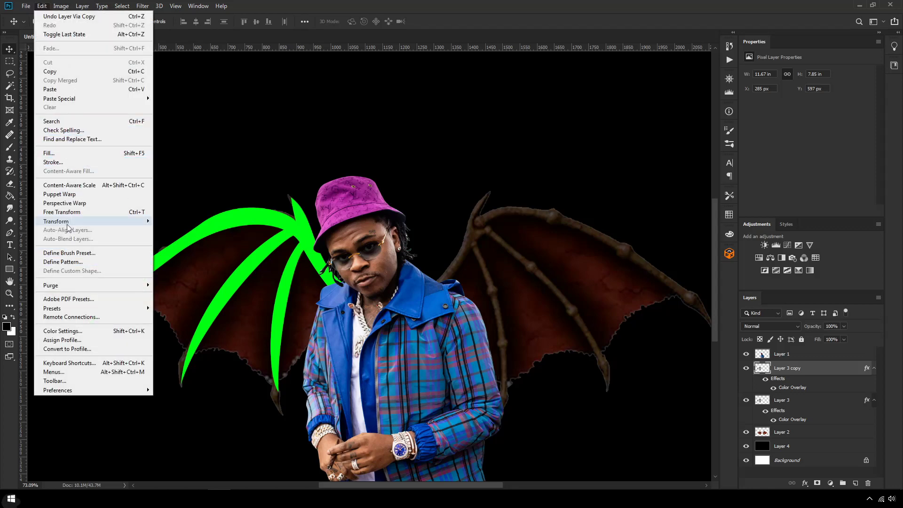
mouse_move(70, 221)
left_click(188, 318)
left_click_drag(168, 234, 481, 221)
Step: Stretch the flipped wing slightly wider with Free Transform so that it fits the reference wing
key("ctrl+t")
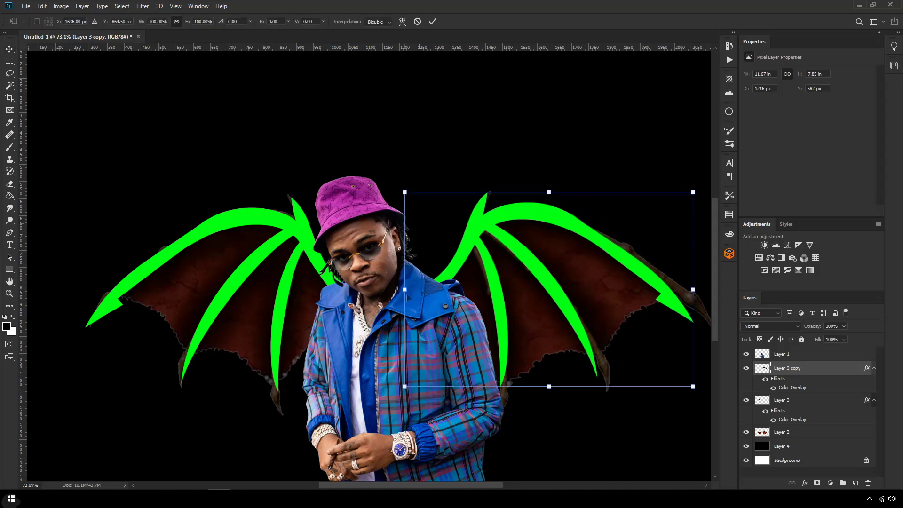
key("ctrl+0")
left_click_drag(630, 287, 648, 288)
key("Return")
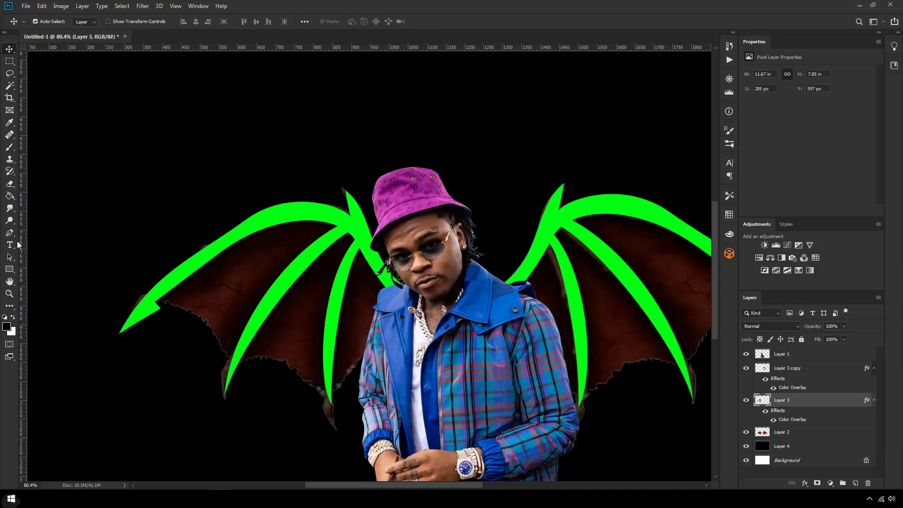
left_click(10, 232)
scroll(166, 318, "up", 2)
scroll(92, 329, "up", 1)
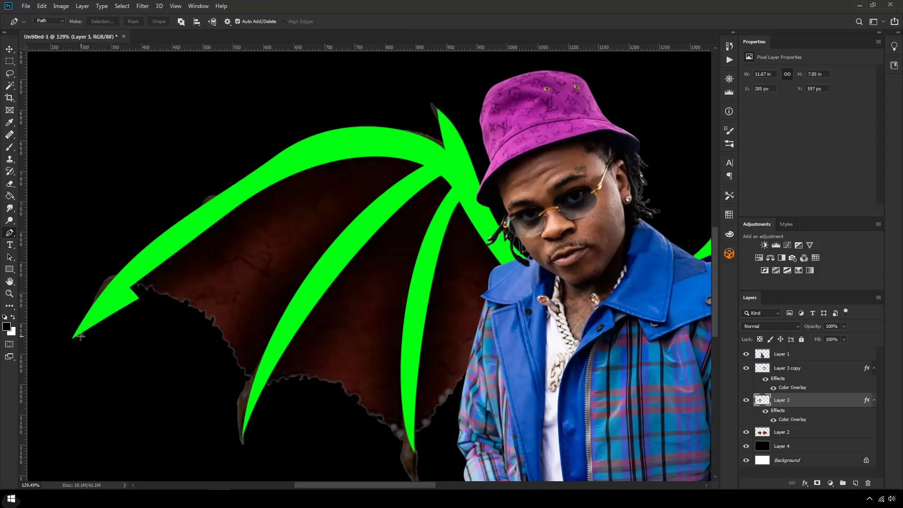
left_click_drag(71, 339, 125, 258)
left_click_drag(245, 177, 285, 155)
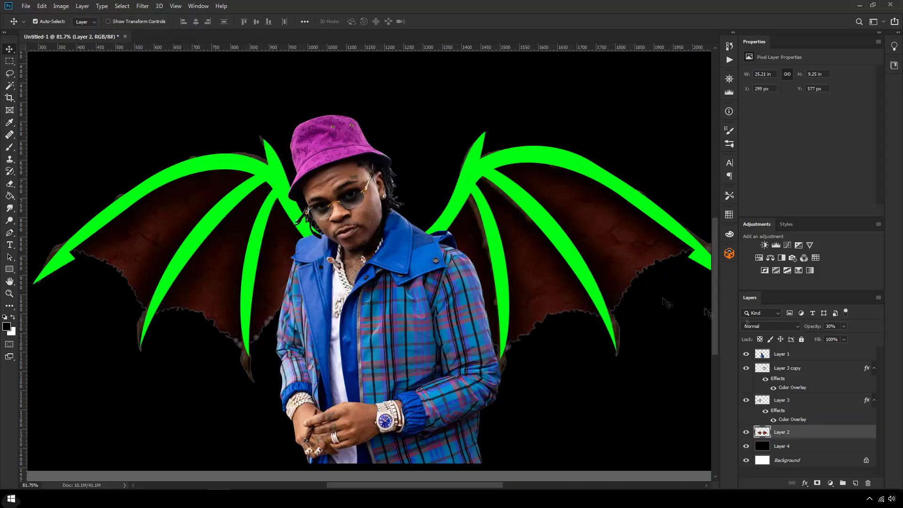
Step: Lower the opacity of the bat-wing reference layer, Layer 2, to 17%
left_click(843, 326)
left_click_drag(840, 340, 840, 340)
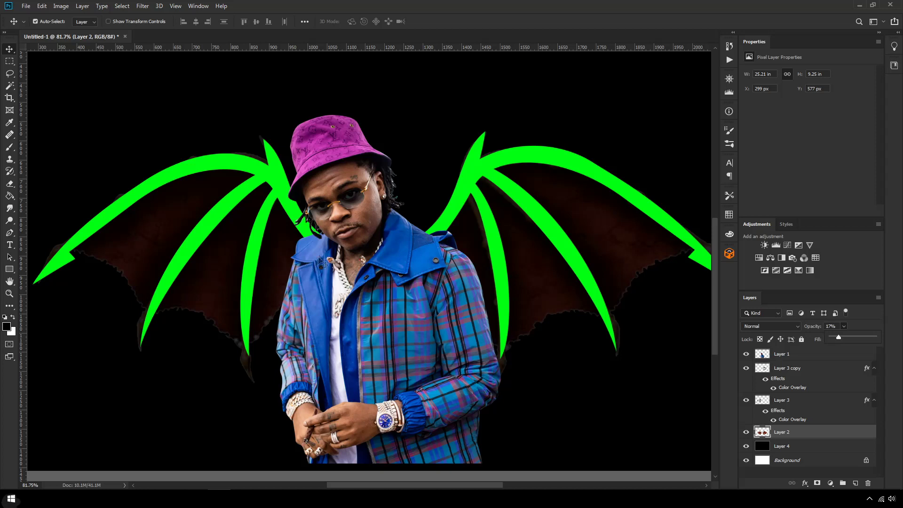
left_click(228, 207)
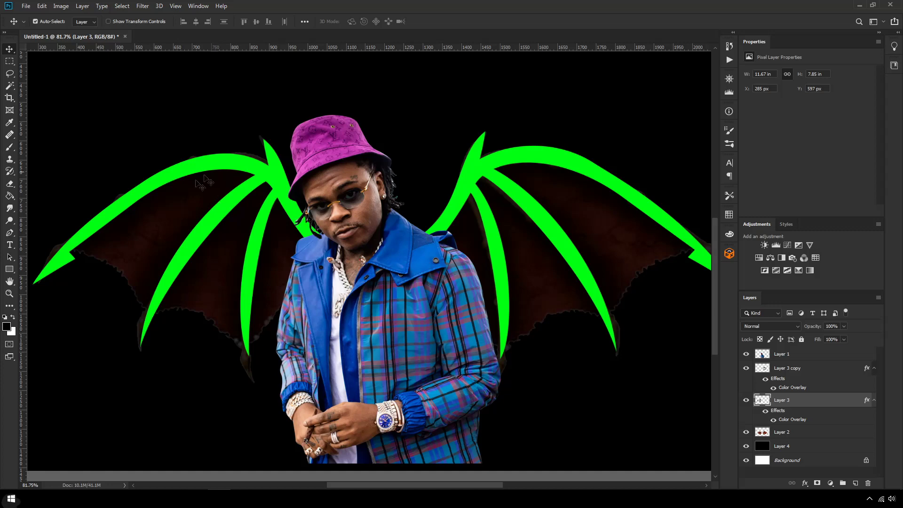
Step: Duplicate the original wing-bone layer and apply a moderate Motion Blur at a 49° angle to the copy
left_click_drag(441, 485, 425, 485)
key("ctrl")
key("ctrl+j")
left_click(142, 7)
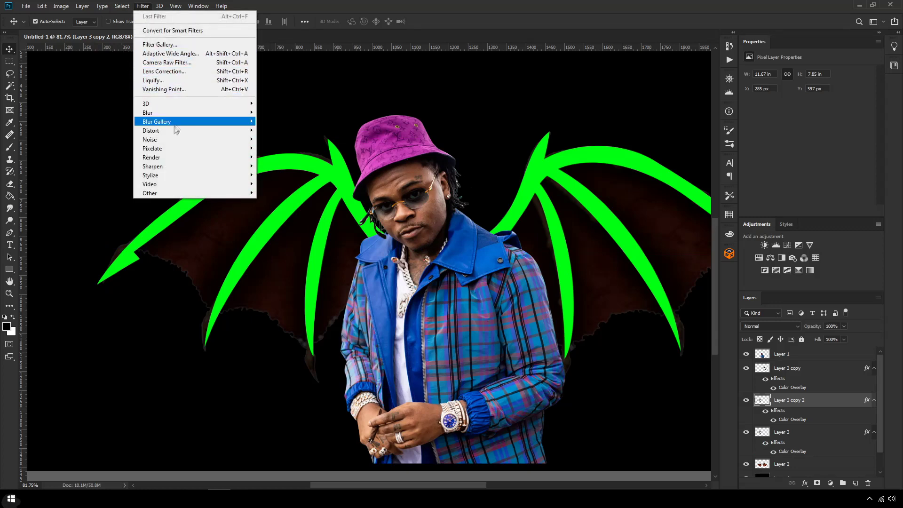
mouse_move(160, 117)
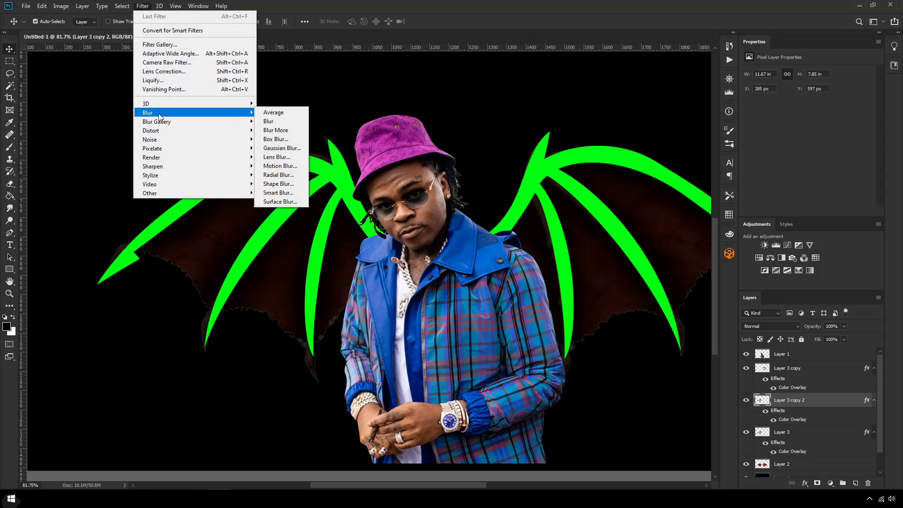
left_click(280, 165)
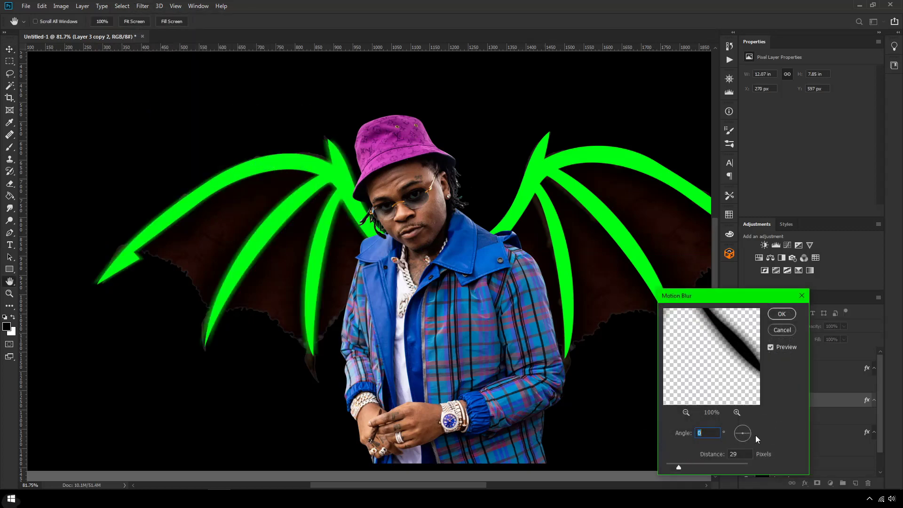
left_click_drag(752, 429, 761, 422)
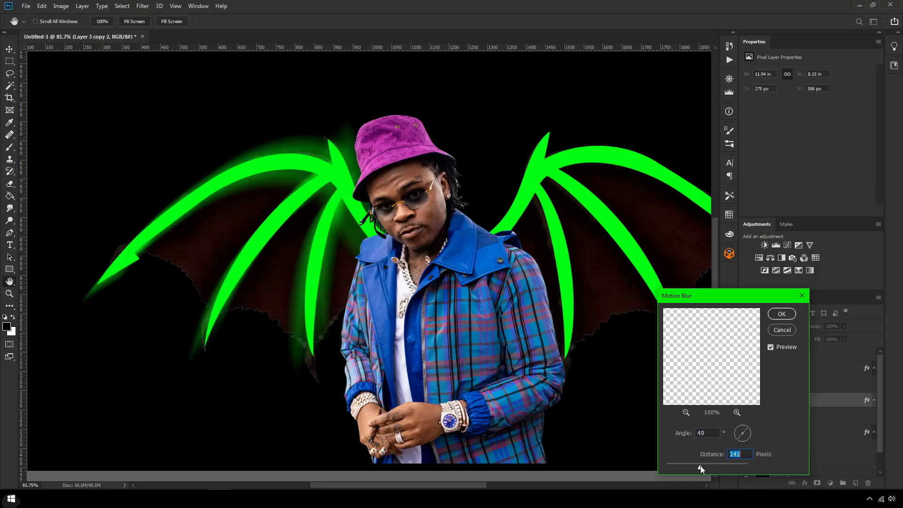
left_click_drag(456, 426, 484, 422)
left_click_drag(714, 465, 686, 465)
key("Return")
Step: Move the blurred bone copy beneath Layer 3 and duplicate it to strengthen the glow
left_click_drag(789, 400, 788, 450)
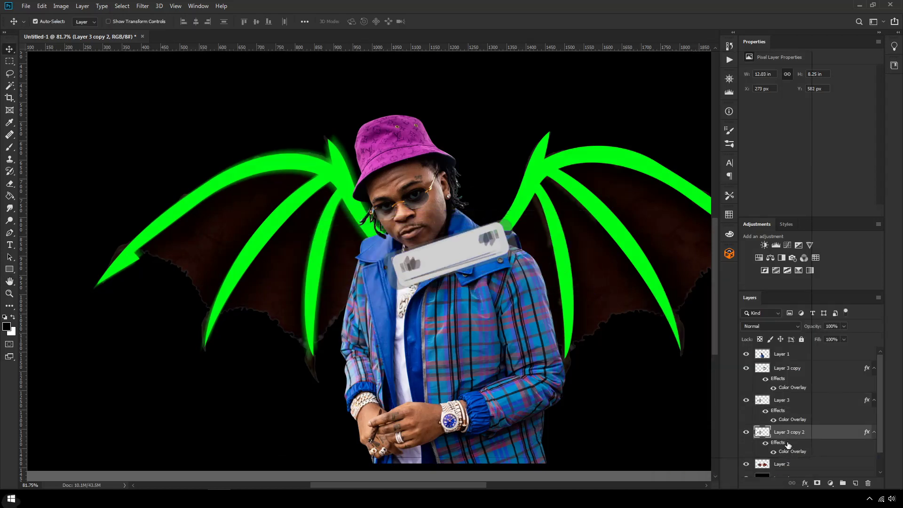
key("ctrl+j")
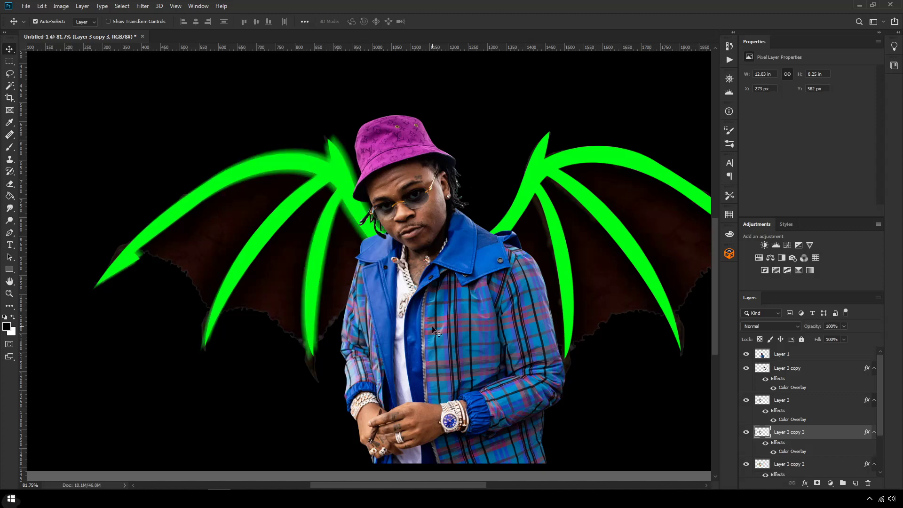
Step: Rasterize the layer style of Layer 3 and clip a new empty layer to it
left_click(797, 404)
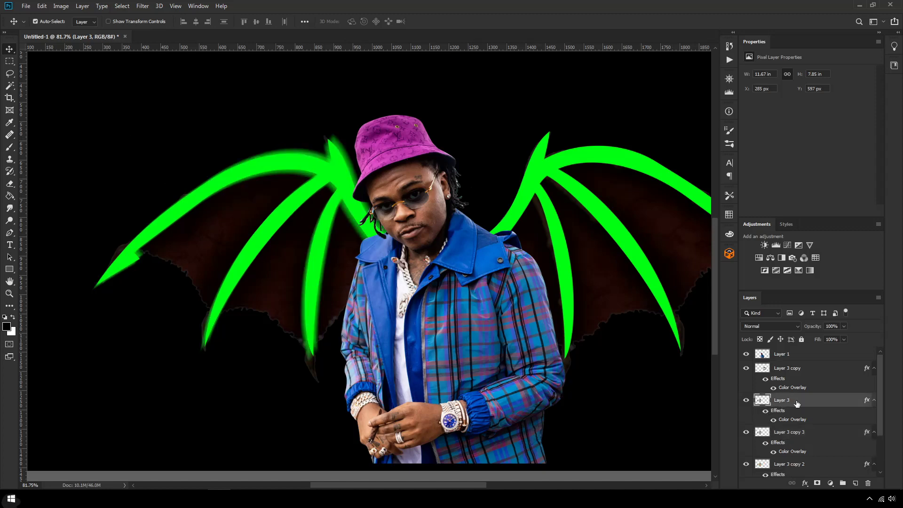
right_click(797, 404)
left_click(804, 153)
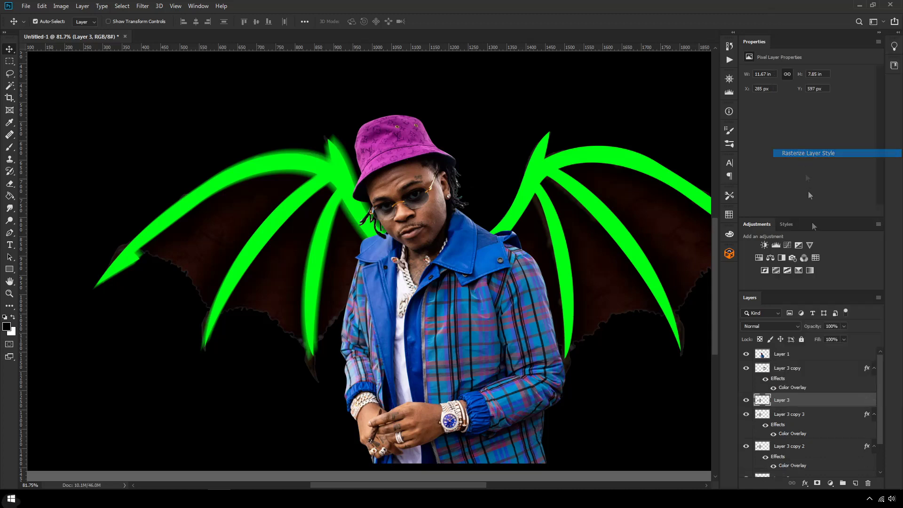
left_click(854, 484)
right_click(782, 401)
left_click(803, 184)
Step: Paint white highlights along the left wing's bones on the clipped layer with a large, soft brush
key("b")
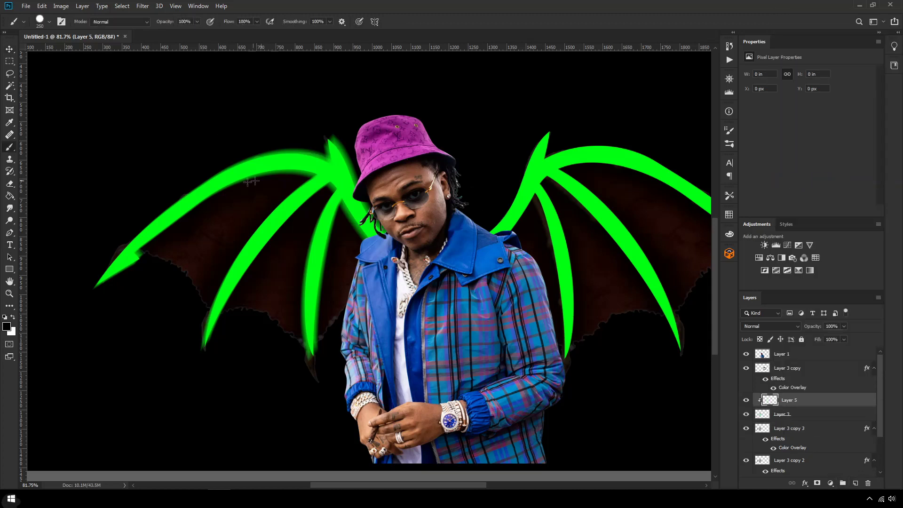
key("x")
mouse_move(184, 207)
left_mouse_down()
mouse_move(197, 196)
mouse_move(287, 184)
mouse_move(325, 221)
mouse_move(210, 283)
left_mouse_up()
key("ctrl+z")
left_click(49, 21)
left_click_drag(69, 72, 53, 74)
left_click(106, 52)
left_click(297, 201)
key("ctrl+z")
left_click(361, 219)
mouse_move(310, 180)
left_mouse_down()
mouse_move(115, 257)
mouse_move(227, 293)
mouse_move(264, 267)
mouse_move(269, 286)
mouse_move(348, 308)
left_mouse_up()
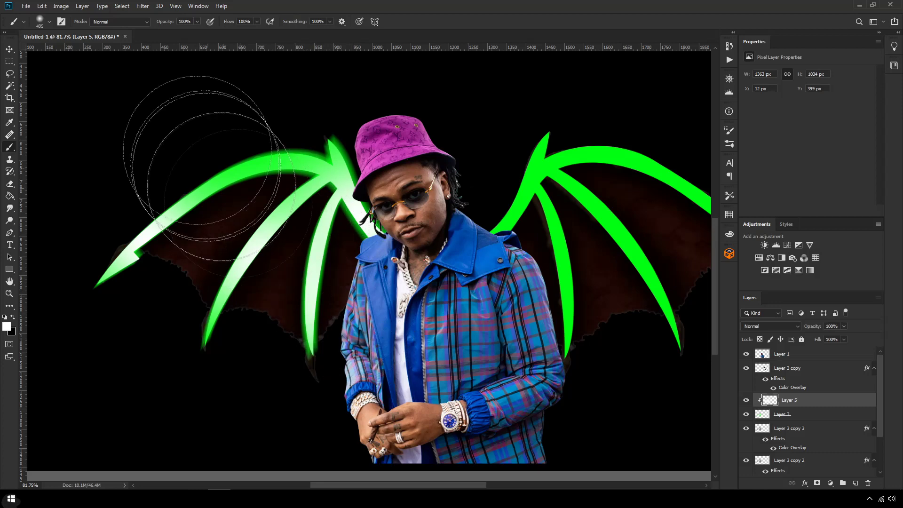
Step: Rasterize the layer style of the blurred Layer 3 copy 3 and clip a new empty layer to it
left_click(791, 428)
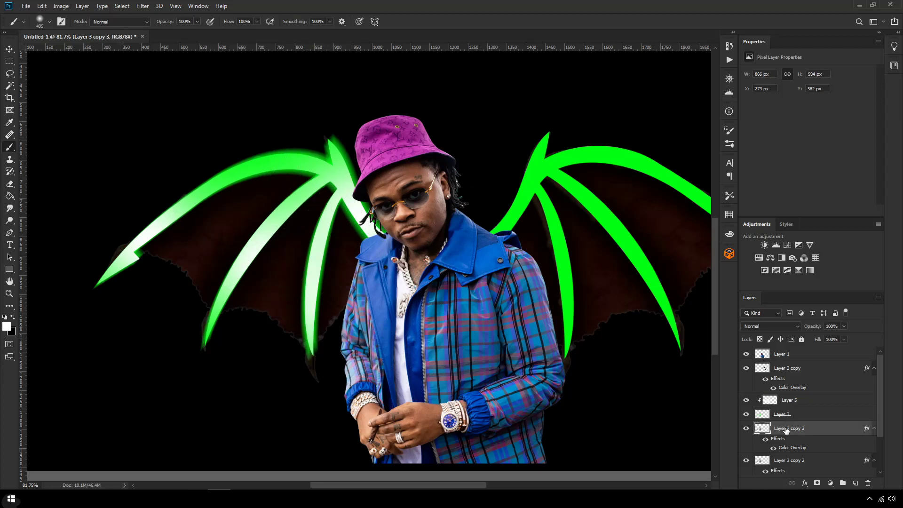
right_click(786, 429)
left_click(809, 180)
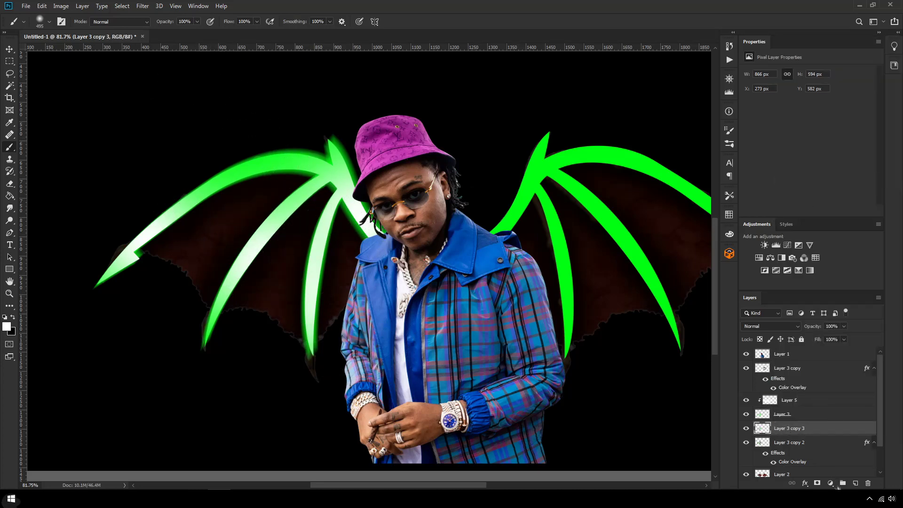
left_click(855, 483)
right_click(786, 429)
left_click(799, 209)
Step: Dab soft white highlights over the blurred bones' glow on the new clipped layer
left_click(262, 273)
left_click(141, 252)
left_click(353, 207)
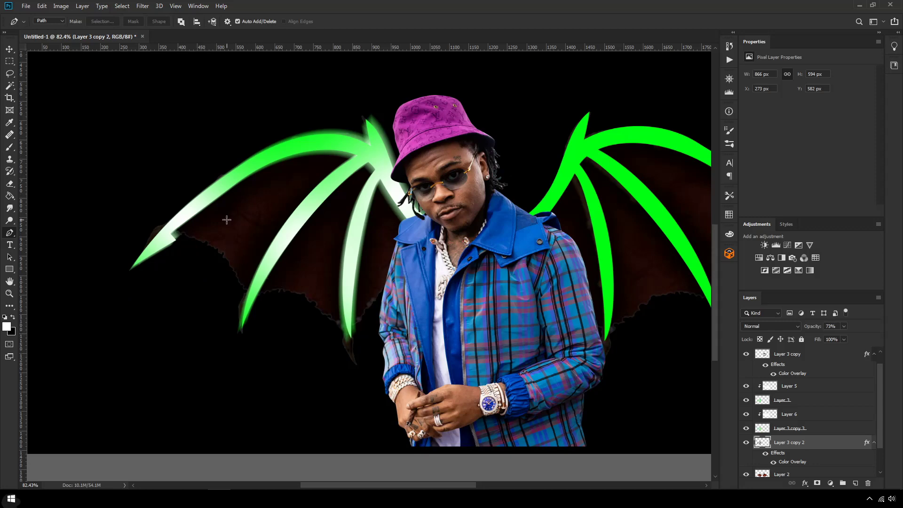
Step: Choose a dark green foreground color based on the bones' green and add a new layer beneath Layer 3 copy 2
scroll(327, 247, "up", 3)
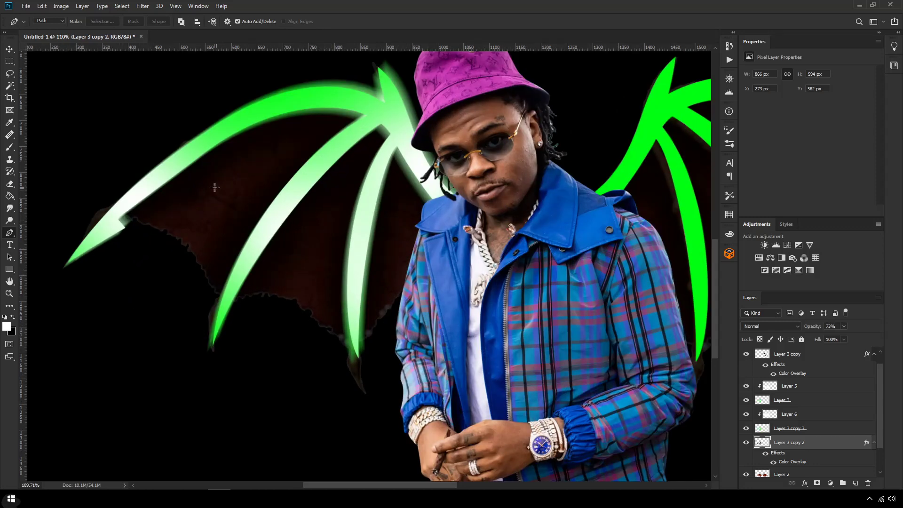
left_click(9, 325)
left_click(397, 127)
left_click_drag(700, 371, 747, 375)
left_click(823, 284)
key("ctrl+shift+alt+n")
key("ctrl+[")
Step: Outline the left wing's membrane with a closed Pen path following the reference edge and convert it into a selection
left_click_drag(122, 213, 145, 233)
mouse_move(221, 300)
left_mouse_down()
mouse_move(286, 281)
mouse_move(351, 179)
mouse_move(225, 250)
left_mouse_up()
left_click(354, 340)
left_click(456, 239)
left_click(378, 105)
left_click(122, 213)
right_click(165, 198)
left_click(202, 242)
Step: Brush dark green softly inside the membrane selection and deselect
key("b")
key("ctrl+z")
left_click(431, 318)
mouse_move(376, 317)
left_mouse_down()
mouse_move(253, 285)
mouse_move(203, 252)
left_mouse_up()
scroll(343, 282, "up", 3)
key("ctrl+d")
scroll(283, 262, "down", 4)
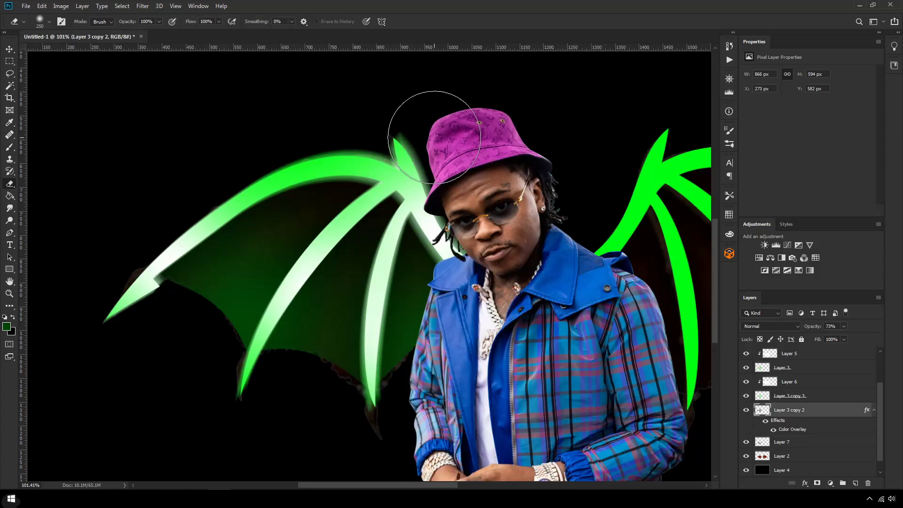
left_click(781, 397)
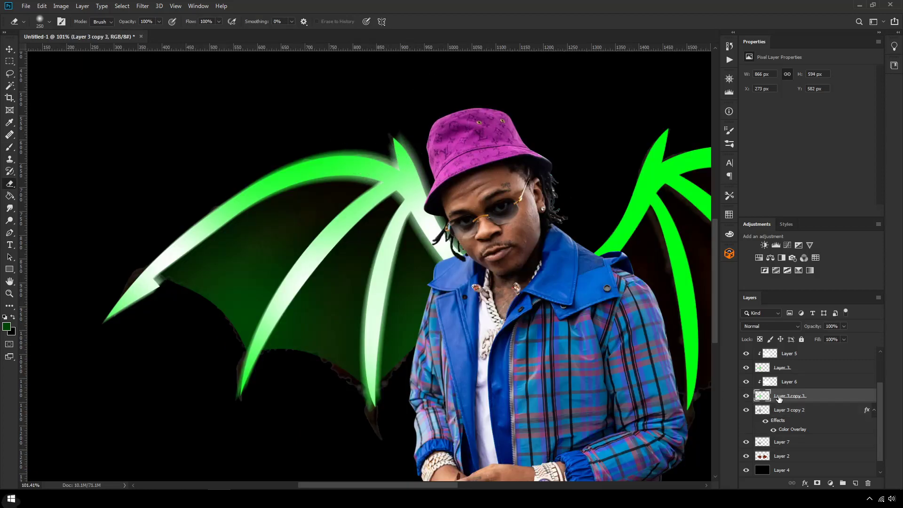
key("ctrl+z")
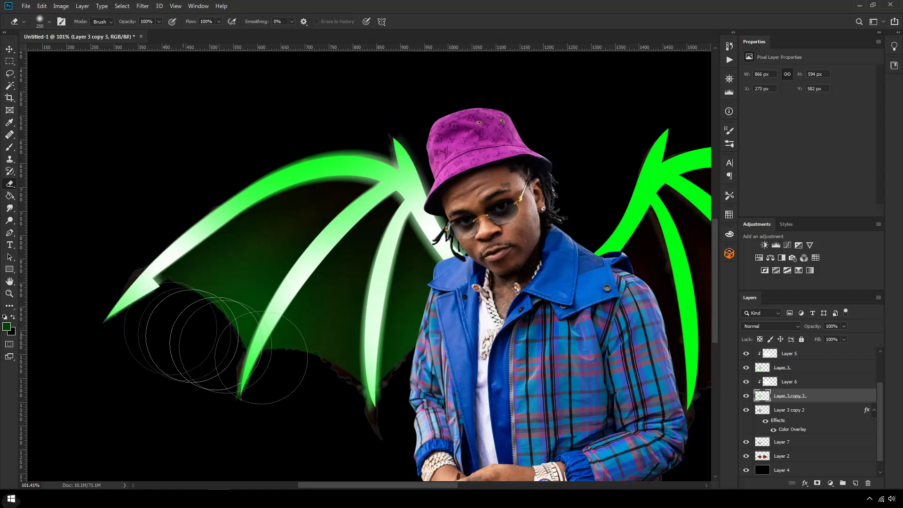
Step: Compare the wing with Layer 5 and Layer 3 toggled, and merge the clipped highlights into the bones' layer
key("v")
left_click(386, 316)
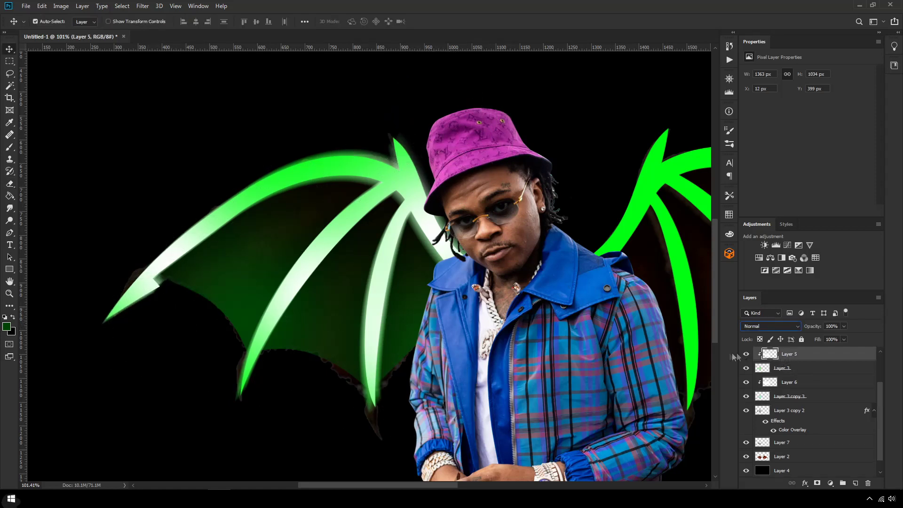
left_click(746, 354)
left_click(746, 354)
left_click(746, 355)
left_click(746, 354)
left_click(745, 370)
left_click(745, 370)
left_click(746, 369)
left_click(788, 370, "shift")
right_click(788, 369)
left_click(779, 370)
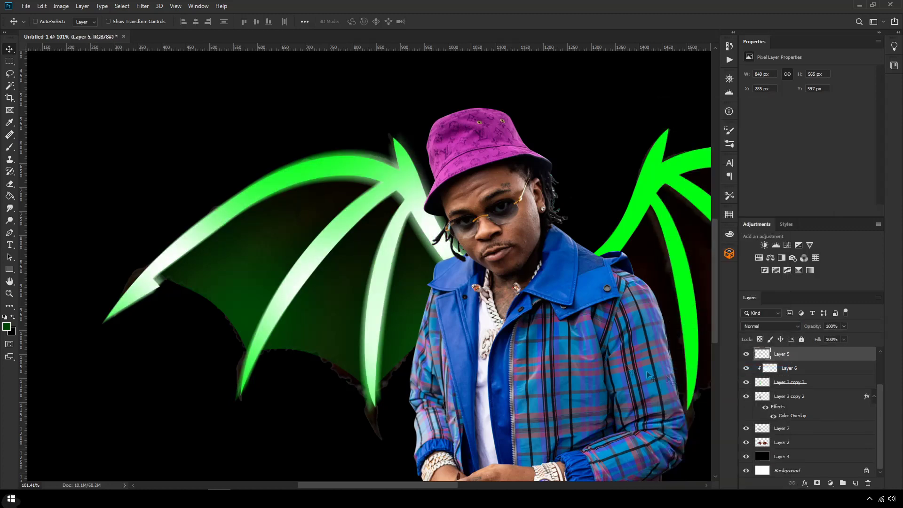
Step: Duplicate the merged bones layer and soften the copy with a 2.8-pixel Gaussian Blur followed by a Motion Blur
key("ctrl+j")
left_click(142, 6)
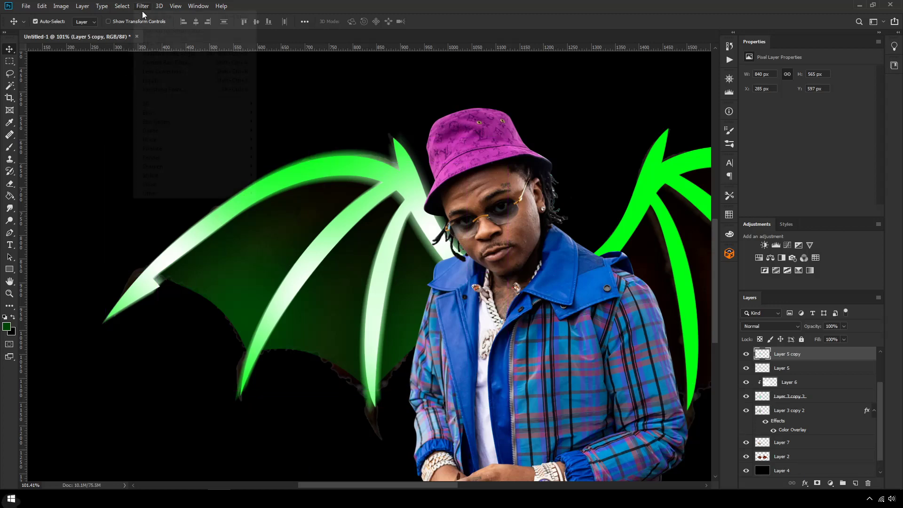
mouse_move(164, 113)
left_click(278, 153)
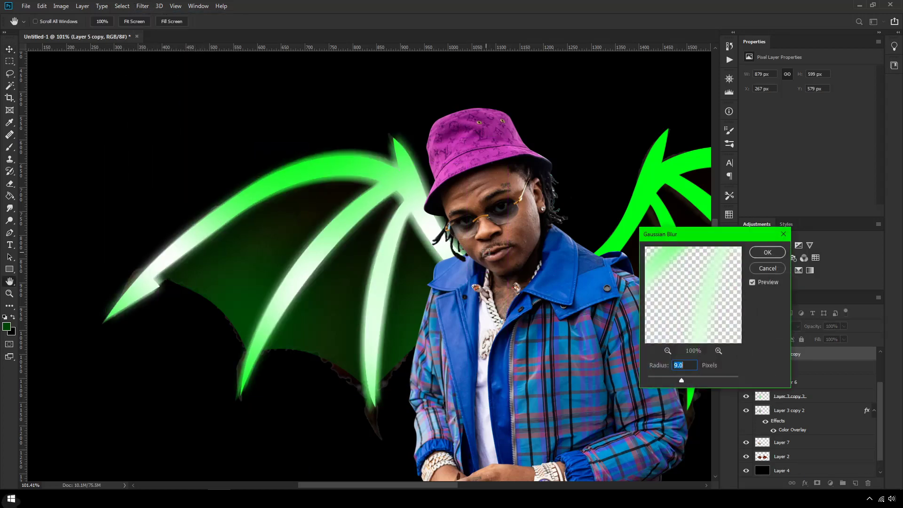
mouse_move(671, 376)
left_mouse_down()
mouse_move(654, 378)
mouse_move(662, 380)
left_mouse_up()
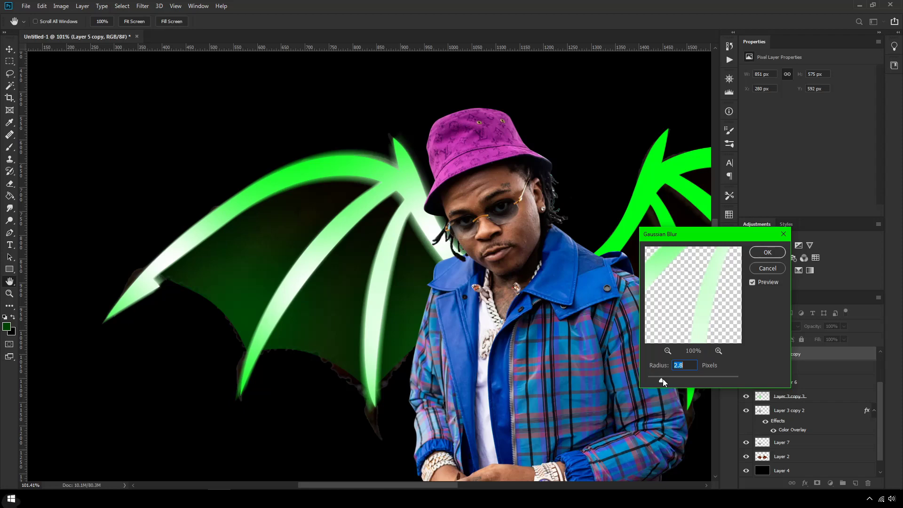
key("Return")
left_click(142, 6)
mouse_move(178, 112)
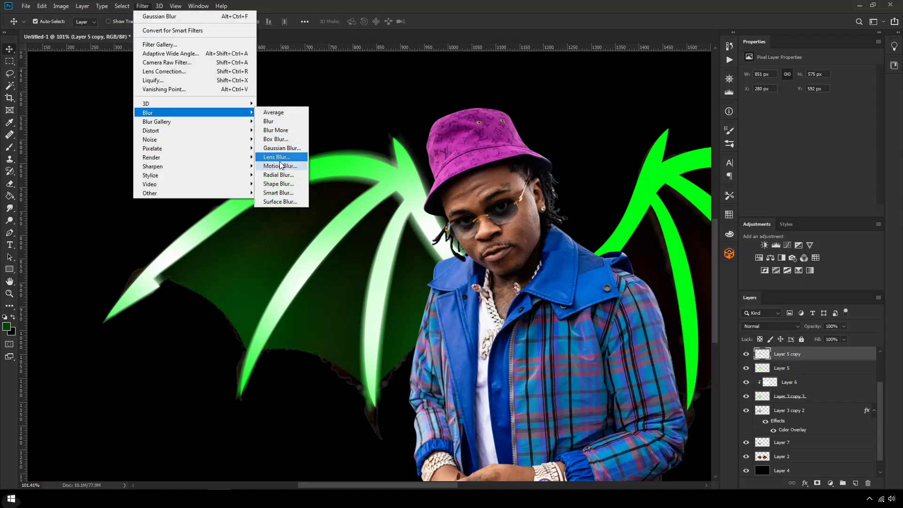
left_click(297, 165)
key("Escape")
Step: Soften the dark green membrane on Layer 7 with a 2.8-pixel Gaussian Blur and a Motion Blur of 49° and 8 pixels
left_click(776, 442)
left_click(746, 443)
left_click(746, 443)
left_click(145, 6)
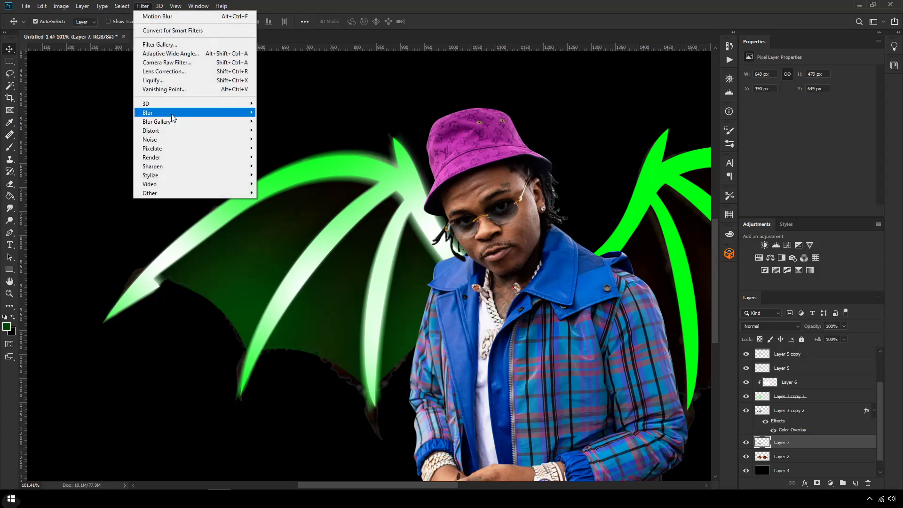
mouse_move(173, 114)
left_click(281, 149)
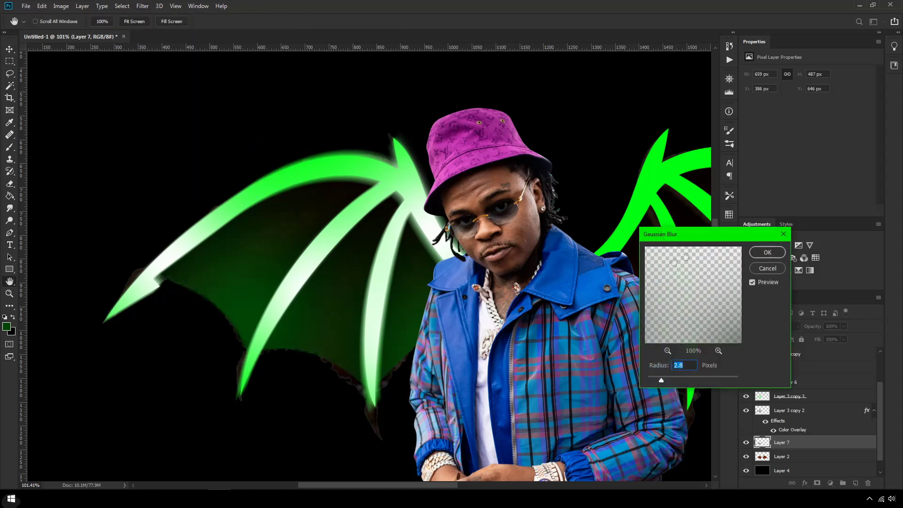
left_click(753, 254)
left_click(143, 6)
mouse_move(164, 114)
left_click(280, 165)
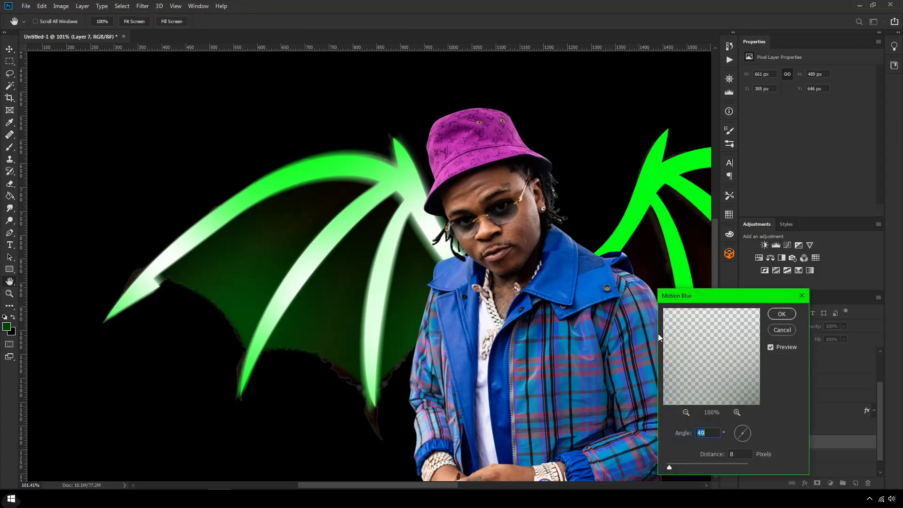
left_click(781, 314)
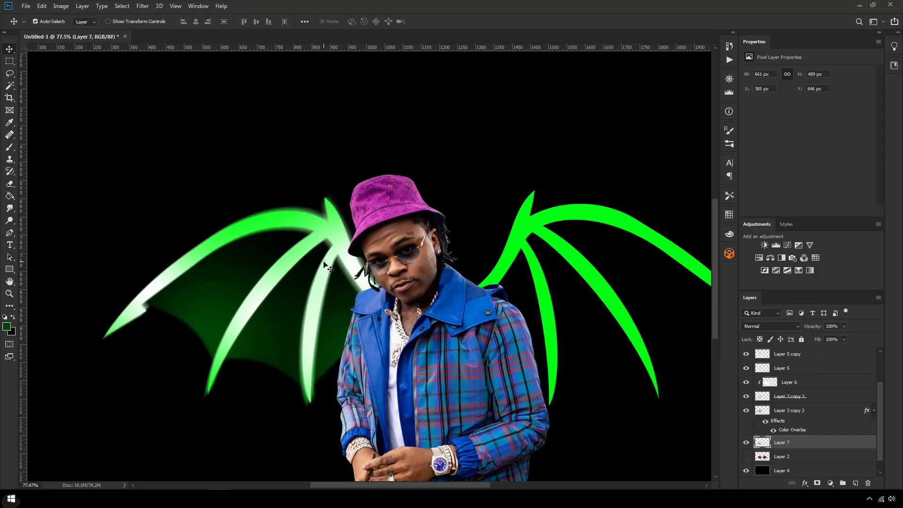
Step: Inspect the softened wing and delete the flat green bones of the unfinished wing on the portrait's other side
scroll(167, 325, "up", 2)
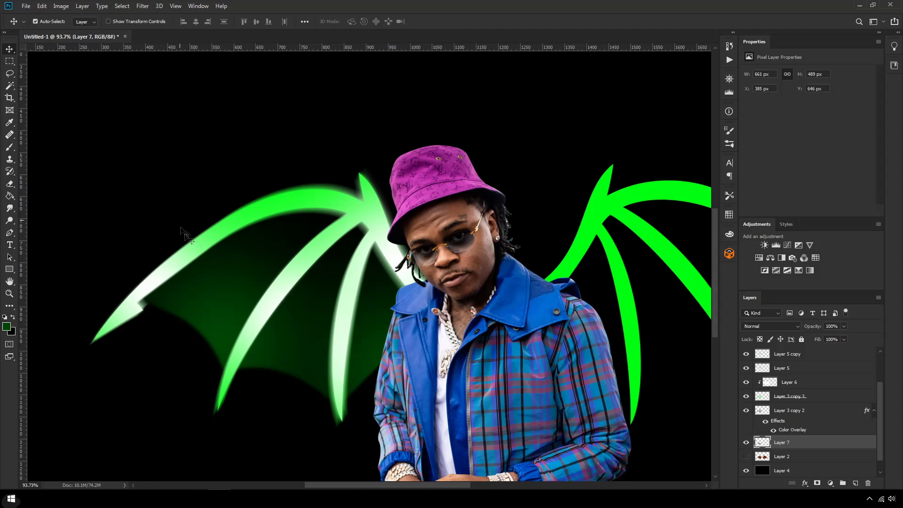
scroll(292, 268, "up", 3)
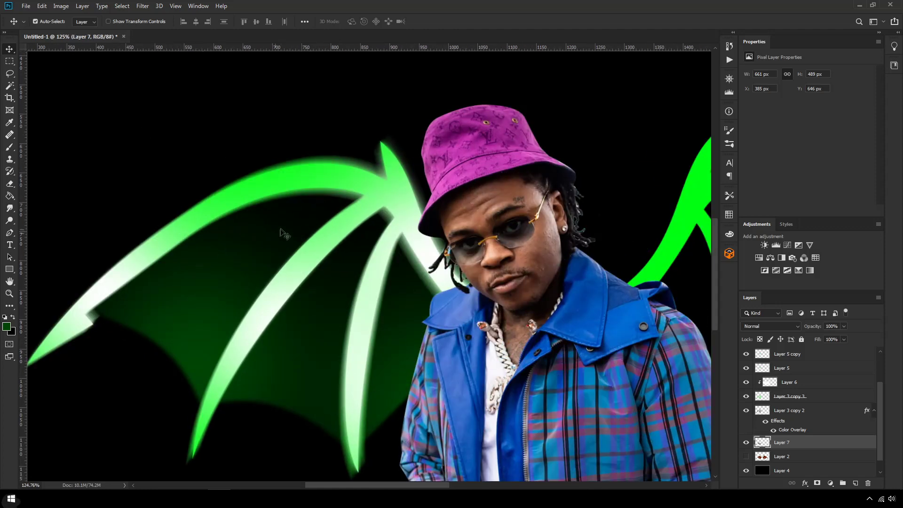
scroll(273, 240, "down", 2)
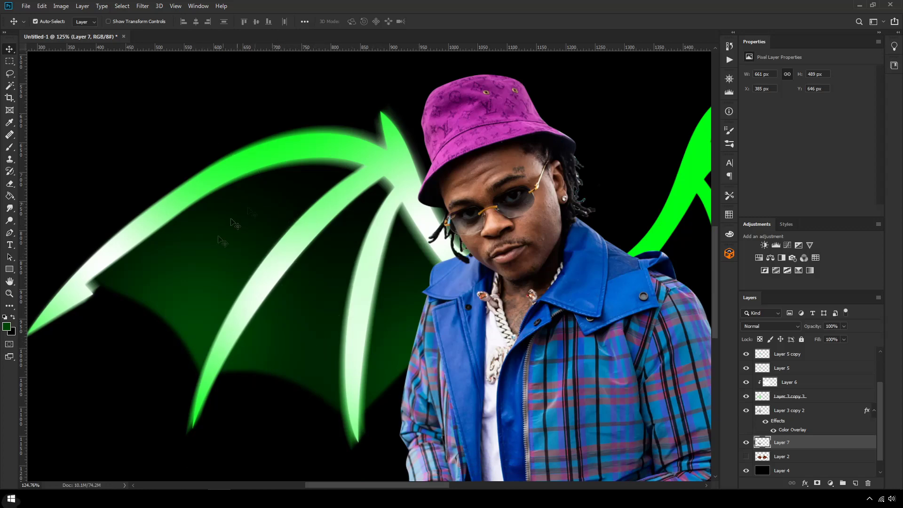
scroll(264, 226, "down", 5)
left_click(517, 217)
key("Delete")
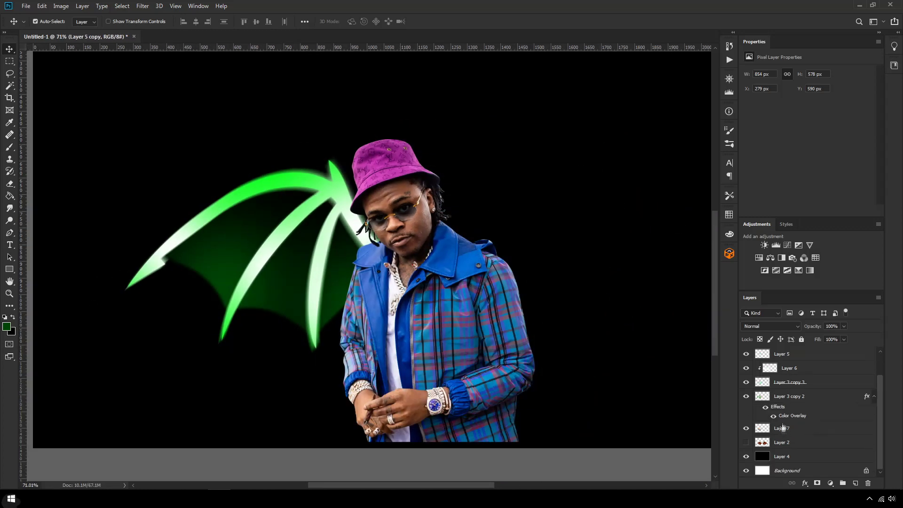
Step: Duplicate all the finished wing's layers from the blurred bones copy down to Layer 7 and merge the duplicates into one layer
left_click(780, 429, "shift")
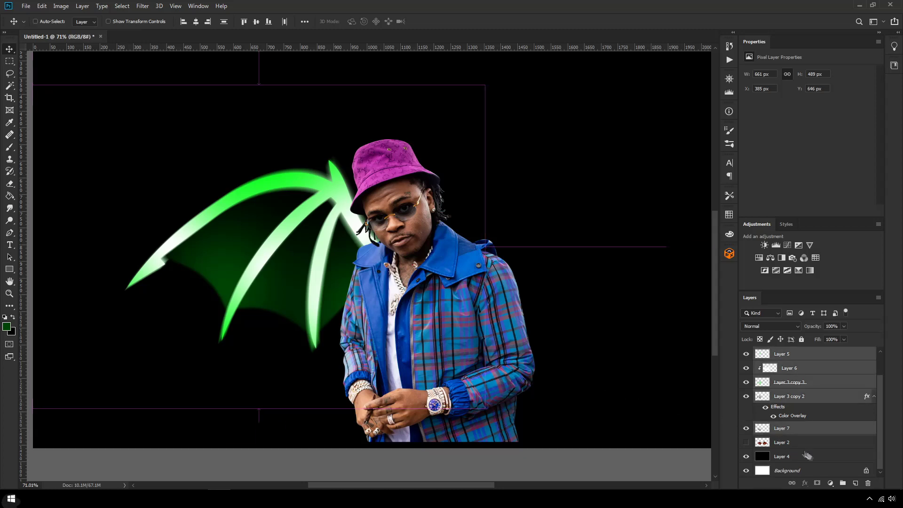
key("ctrl+j")
right_click(803, 399)
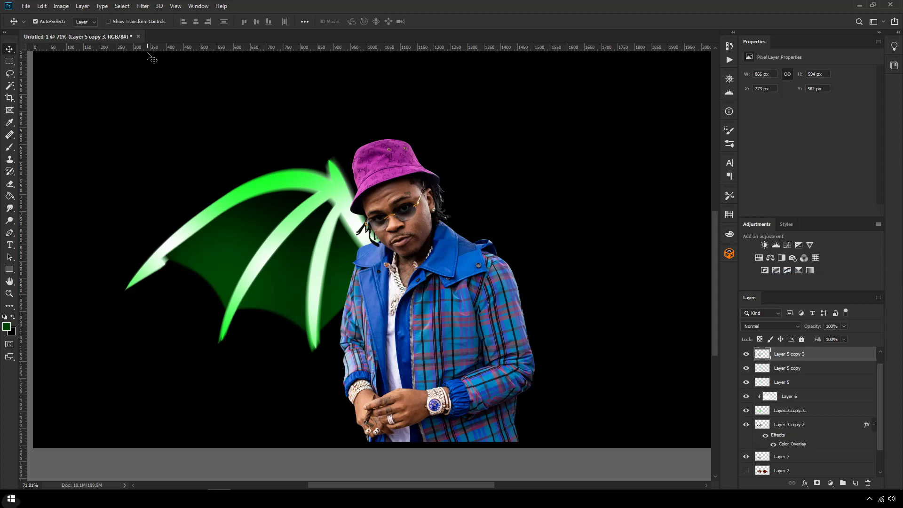
Step: Flip the merged wing copy horizontally and place it behind the opposite shoulder, enlarged to about 926 × 612 px
left_click(40, 6)
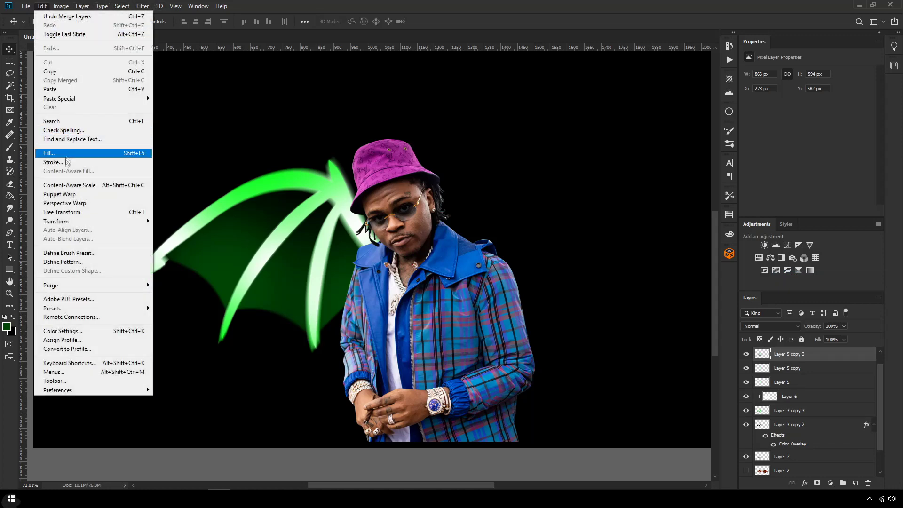
mouse_move(73, 222)
left_click(178, 326)
key("ctrl+t")
left_click_drag(227, 230, 496, 230)
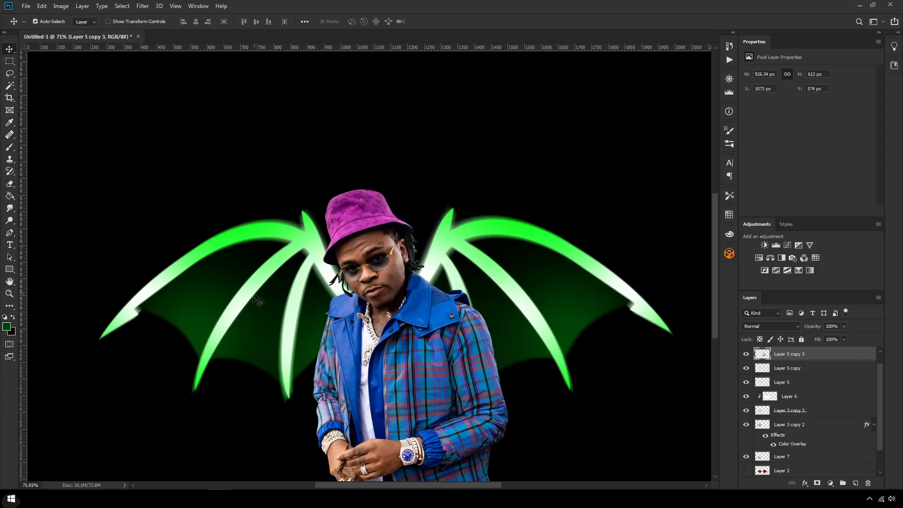
scroll(254, 296, "up", 2)
scroll(312, 306, "down", 4)
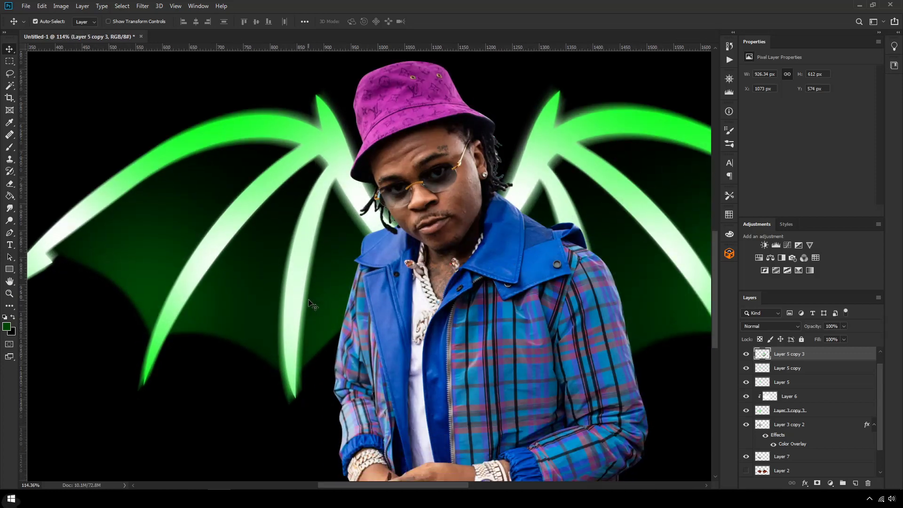
scroll(324, 285, "down", 3)
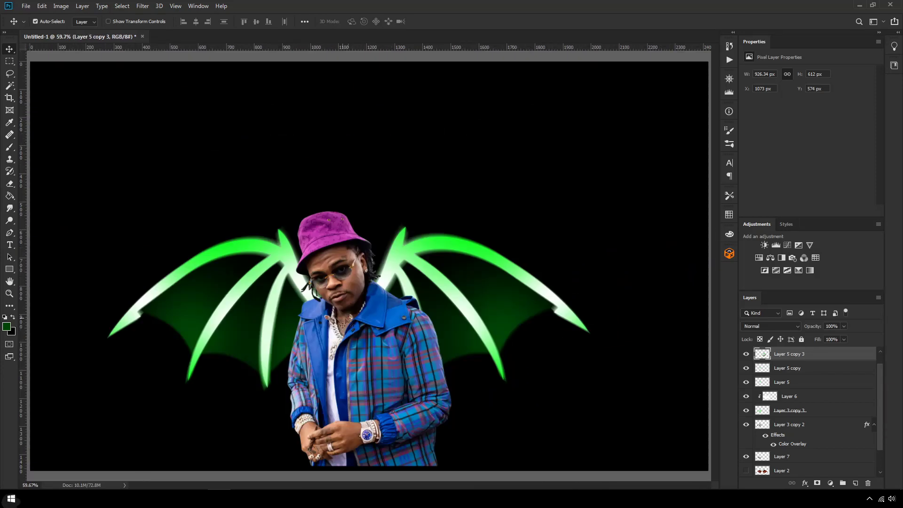
Step: Scale the portrait layer down to about 562 × 870 px, keeping it centered between the two wings
scroll(269, 348, "up", 2)
left_click_drag(374, 338, 377, 330)
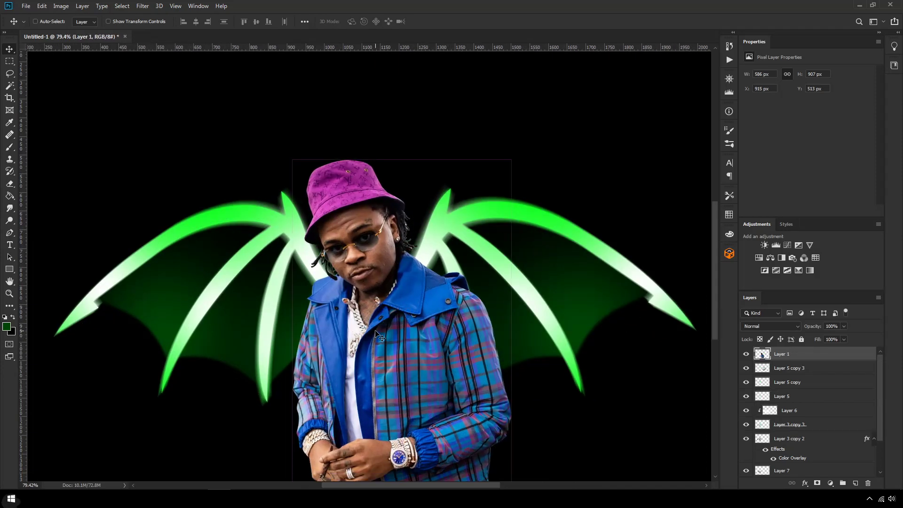
key("ctrl+z")
scroll(397, 312, "down", 4)
key("ctrl+t")
left_click_drag(444, 216, 439, 224)
left_click_drag(301, 224, 295, 214)
key("Return")
scroll(270, 325, "up", 3)
scroll(269, 328, "down", 3)
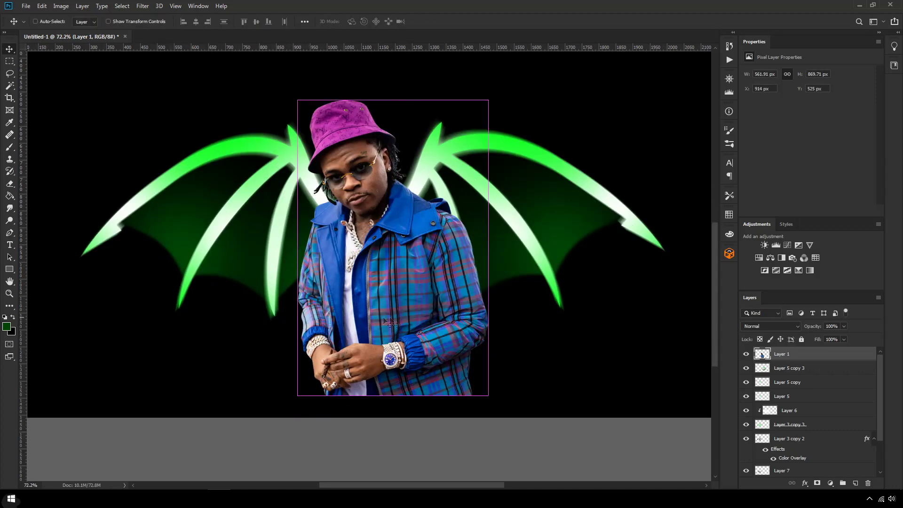
Step: Duplicate the portrait and apply Oil Paint to the copy with stylization 10, cleanliness 10, scale 0.1, bristle detail 0 and lighting off
key("ctrl+j")
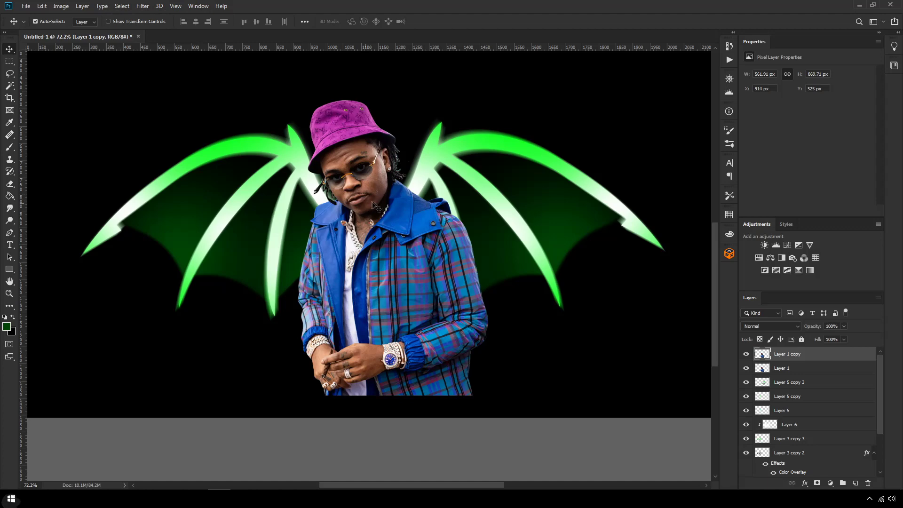
scroll(351, 167, "up", 2)
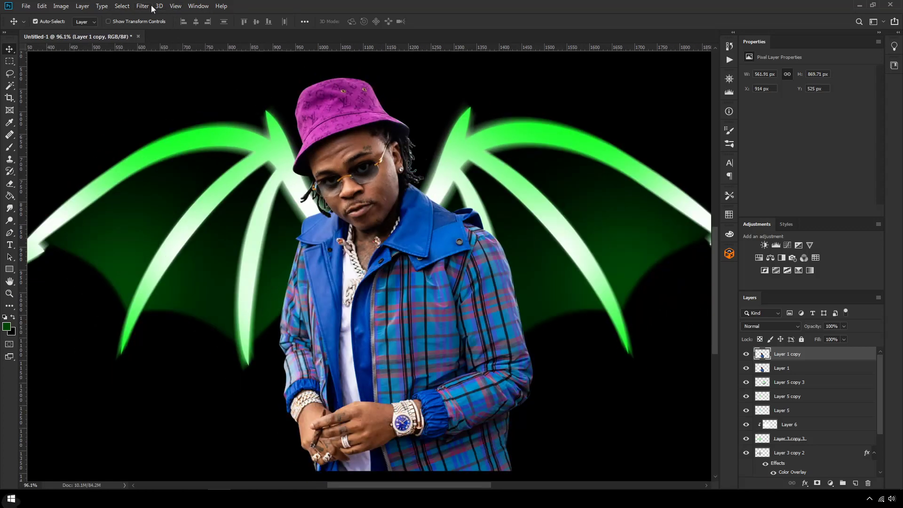
left_click(149, 5)
mouse_move(164, 177)
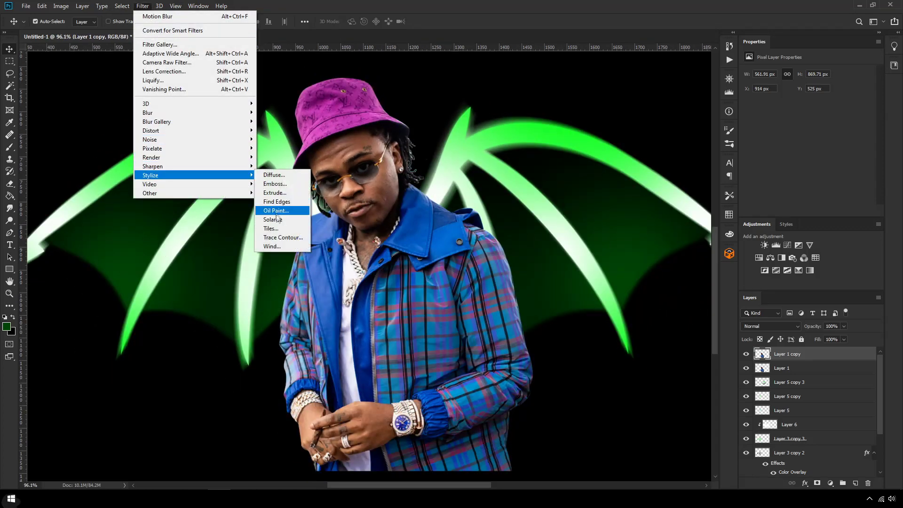
left_click(276, 211)
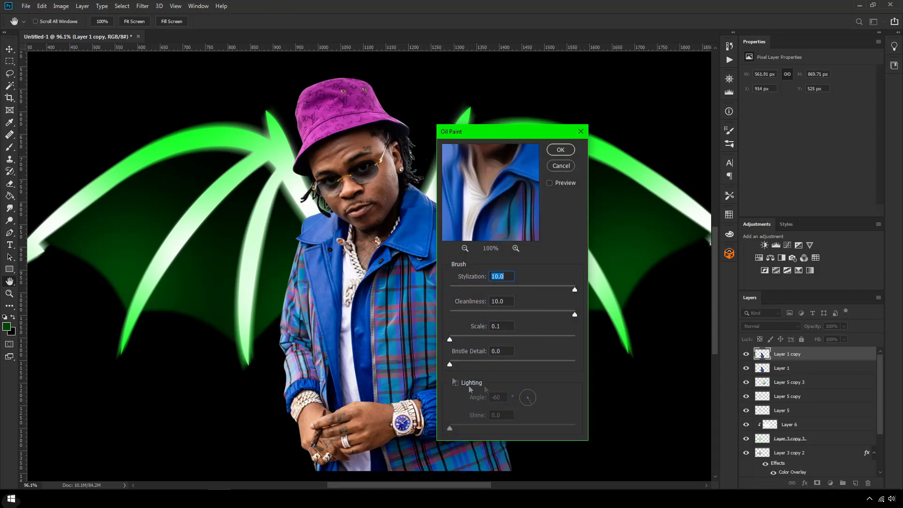
left_click_drag(489, 197, 497, 246)
left_click_drag(476, 175, 531, 235)
left_click(505, 203)
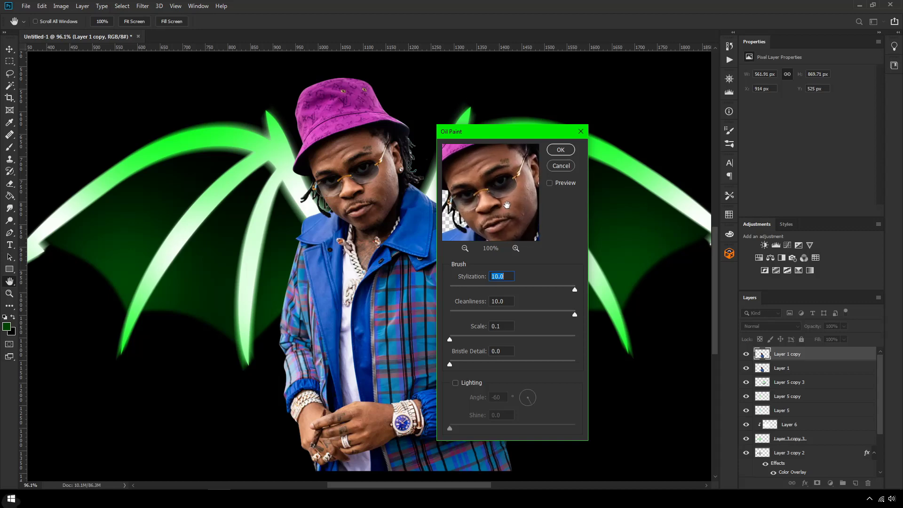
key("Return")
Step: Erase the oil-paint copy softly over the face, watch, hands and necklace so the original detail shows there
key("e")
key("bracketleft")
key("bracketleft")
key("bracketleft")
mouse_move(358, 171)
left_mouse_down()
mouse_move(309, 179)
mouse_move(364, 175)
left_mouse_up()
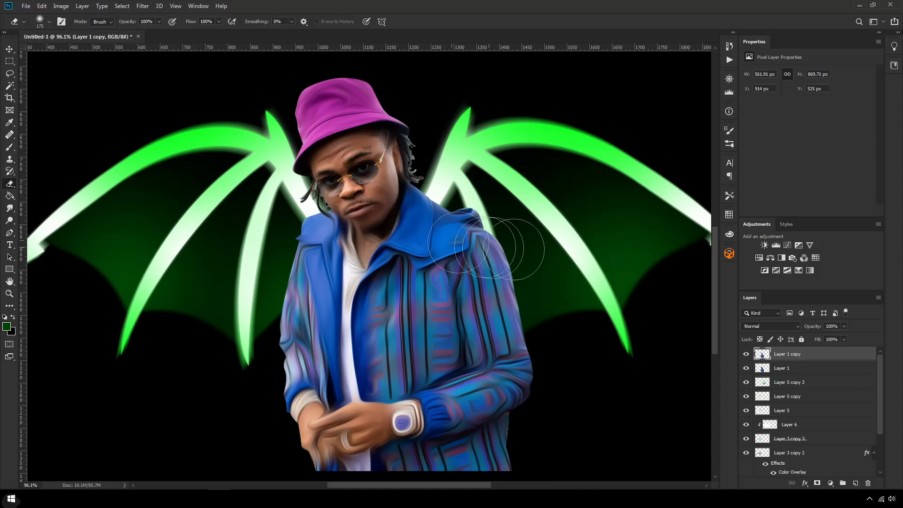
key("bracketleft")
mouse_move(403, 424)
left_mouse_down()
mouse_move(364, 429)
mouse_move(324, 397)
mouse_move(340, 454)
mouse_move(337, 435)
mouse_move(315, 443)
mouse_move(329, 468)
left_mouse_up()
key("bracketright")
key("bracketright")
key("bracketright")
mouse_move(360, 325)
left_mouse_down()
mouse_move(365, 271)
mouse_move(407, 262)
mouse_move(371, 241)
left_mouse_up()
Step: Erase the oil-paint effect softly over the hat's crown and compare the portrait with the painted copy hidden and shown
left_click(747, 354)
left_click(747, 354)
left_click(747, 355)
left_click_drag(349, 103, 337, 109)
left_click(342, 108)
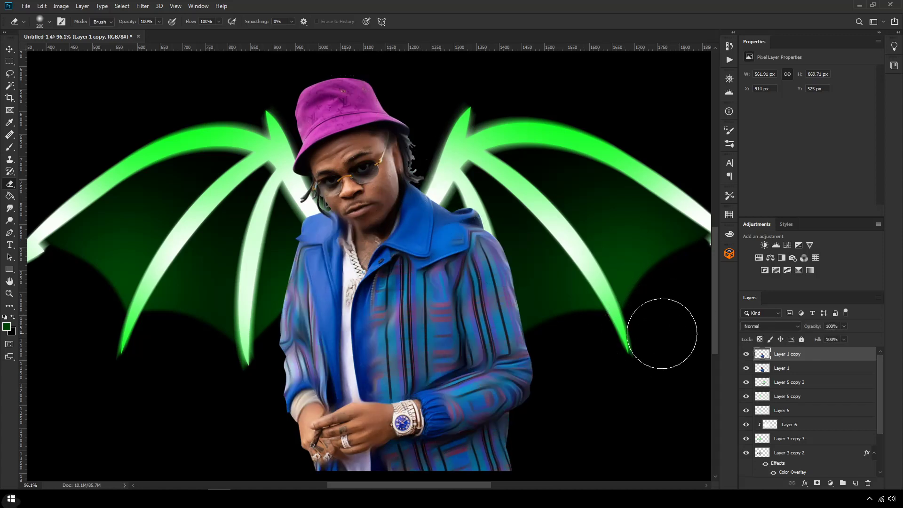
left_click(746, 354)
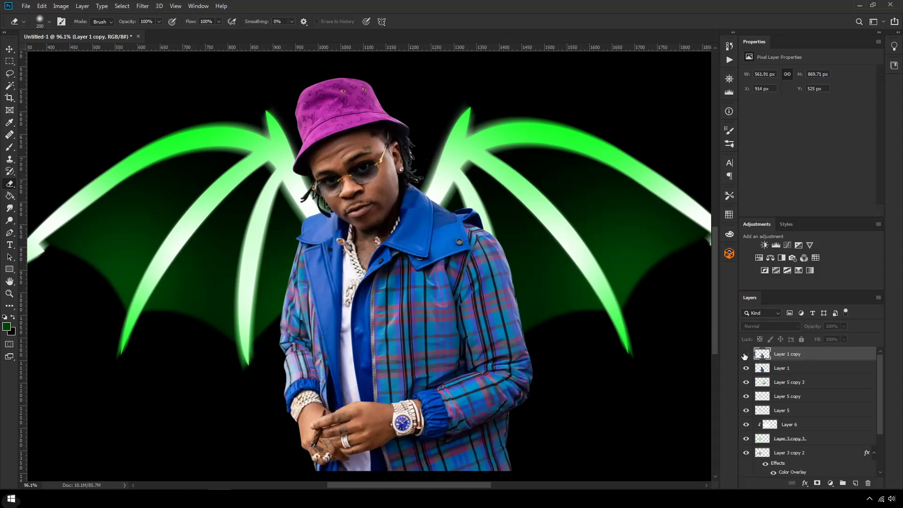
left_click(746, 354)
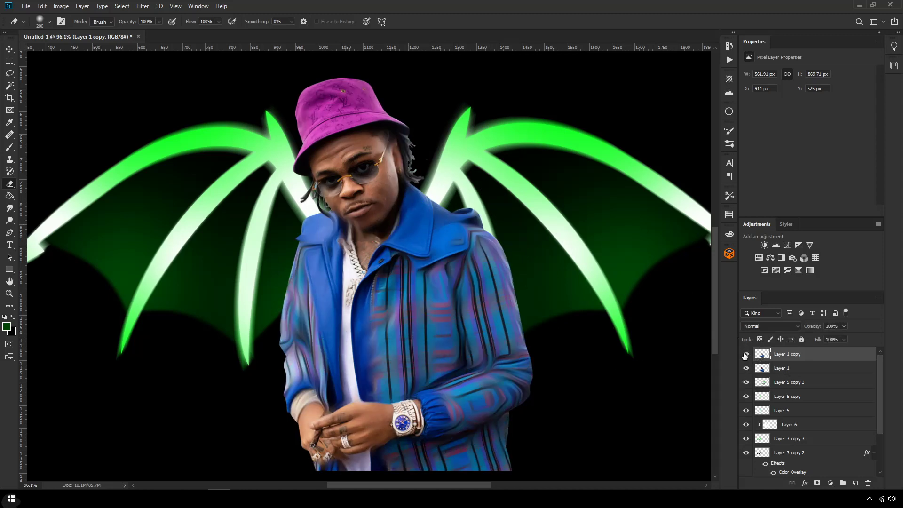
Step: Merge the oil-painted copies with the portrait layers beneath them into a single portrait layer
left_click(767, 370, "shift")
right_click(766, 369)
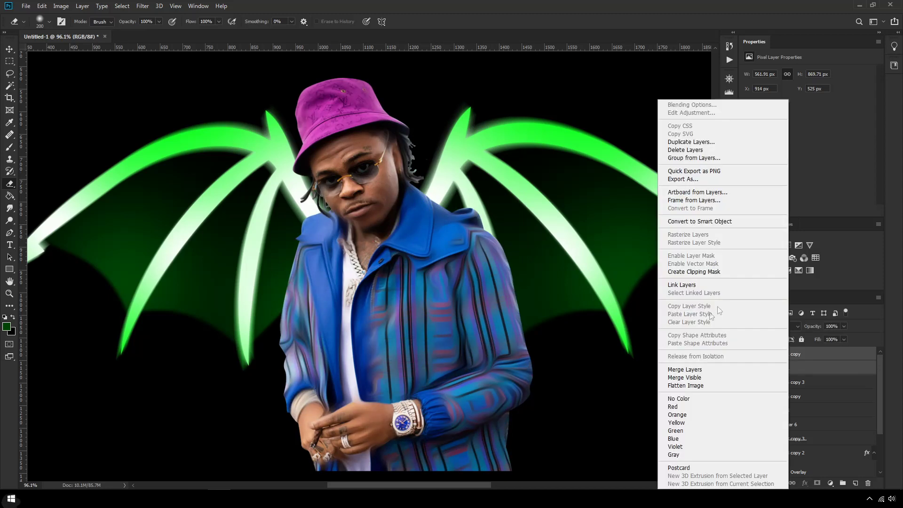
left_click(680, 371)
scroll(410, 148, "up", 5)
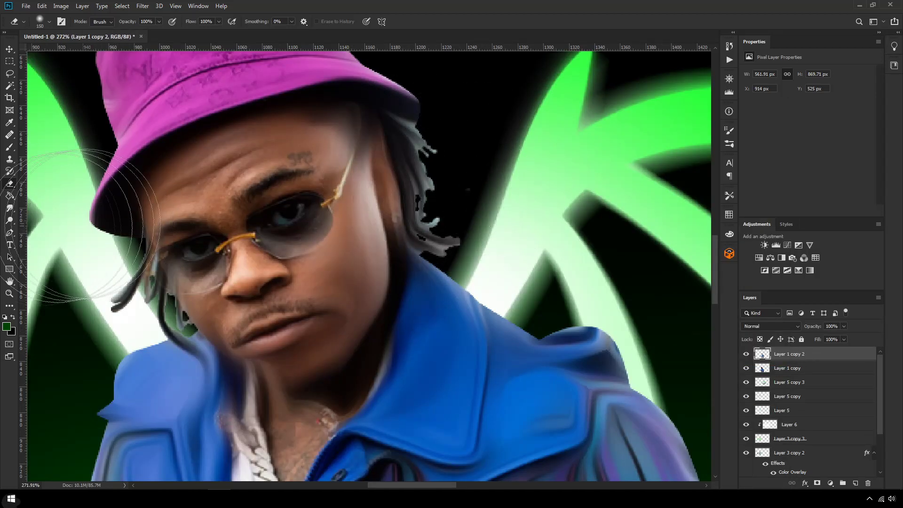
left_click(775, 369, "shift")
key("ctrl+e")
Step: Trace the ragged fringe around the dreadlocks on the right of the face and delete it from the portrait
scroll(431, 240, "up", 3)
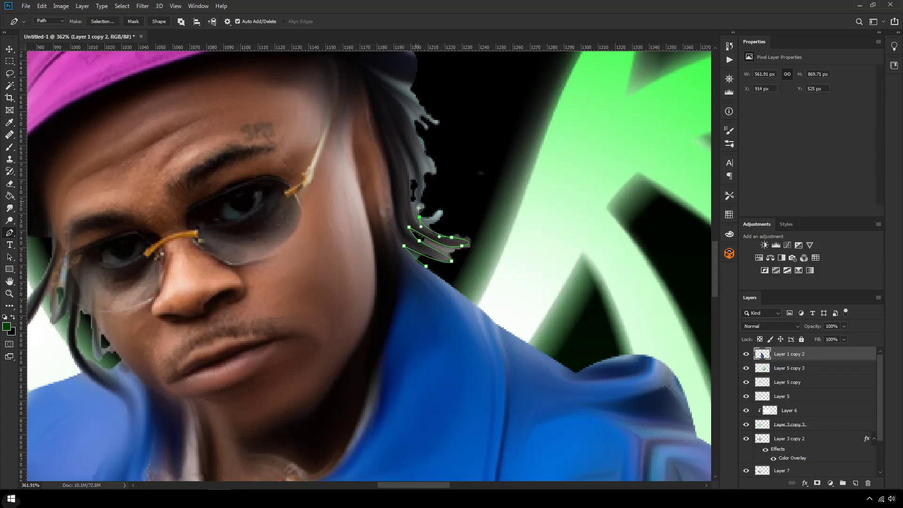
scroll(405, 113, "up", 2)
left_click(371, 108)
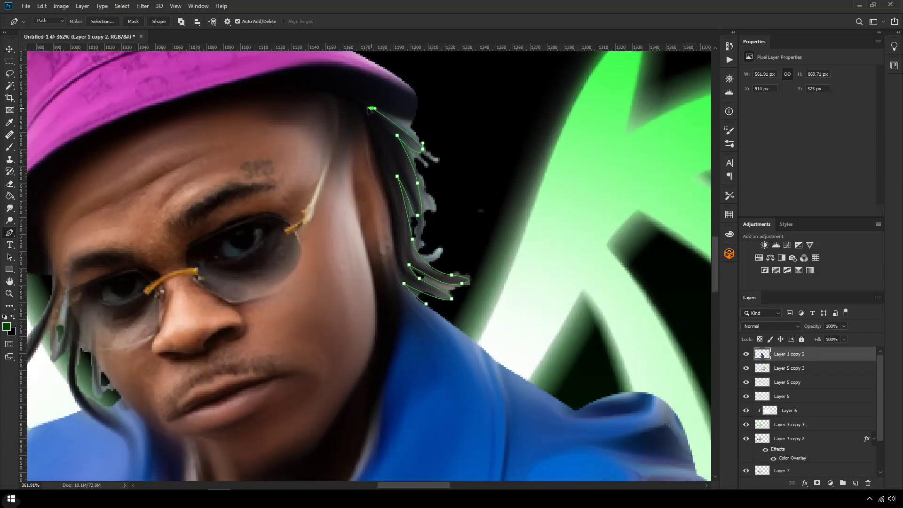
left_click_drag(521, 143, 550, 171)
left_click_drag(513, 314, 465, 341)
key("Return")
key("Delete")
key("ctrl+d")
scroll(424, 197, "down", 11)
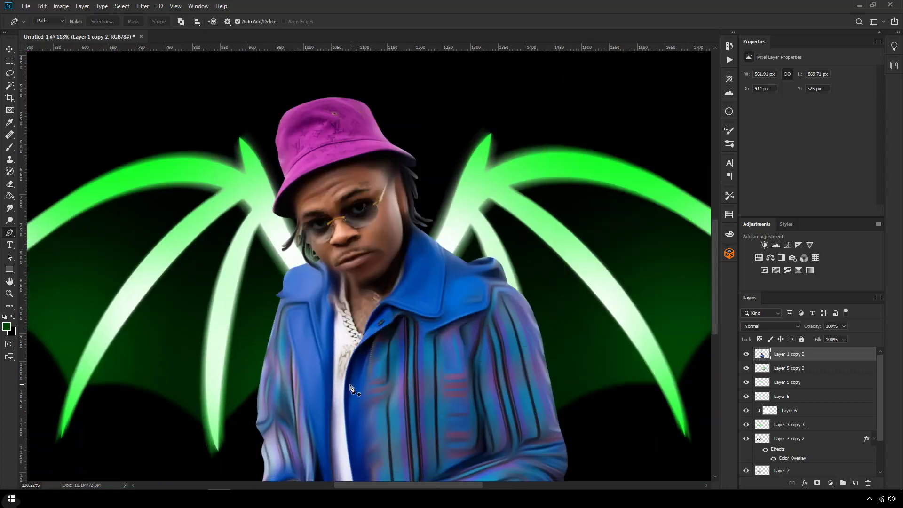
Step: Create a layer clipped to the portrait and dab large soft white glows over the face and the watch
key("ctrl+shift+alt+n")
key("ctrl+alt+g")
key("b")
left_click(5, 318)
key("x")
left_click(348, 170)
key("ctrl+z")
key("bracketleft")
key("bracketleft")
left_click(348, 172)
scroll(372, 295, "down", 2)
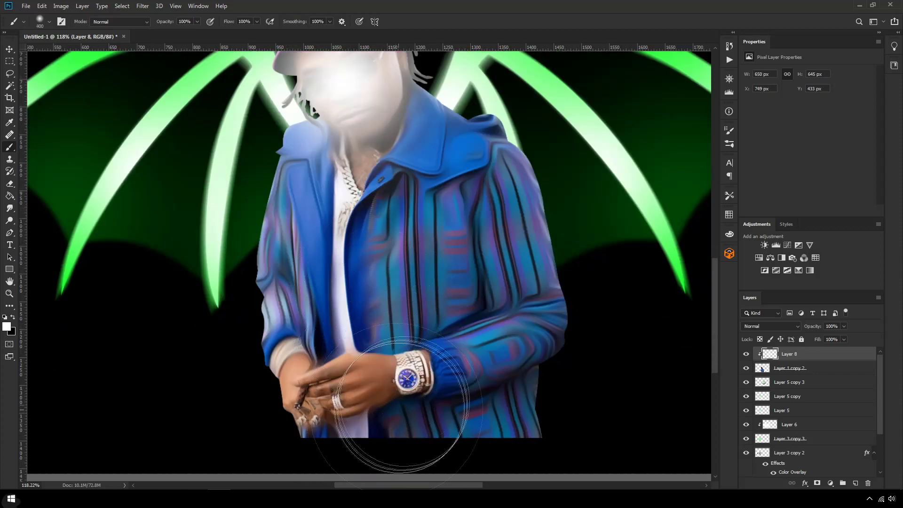
key("bracketright")
left_click(410, 395)
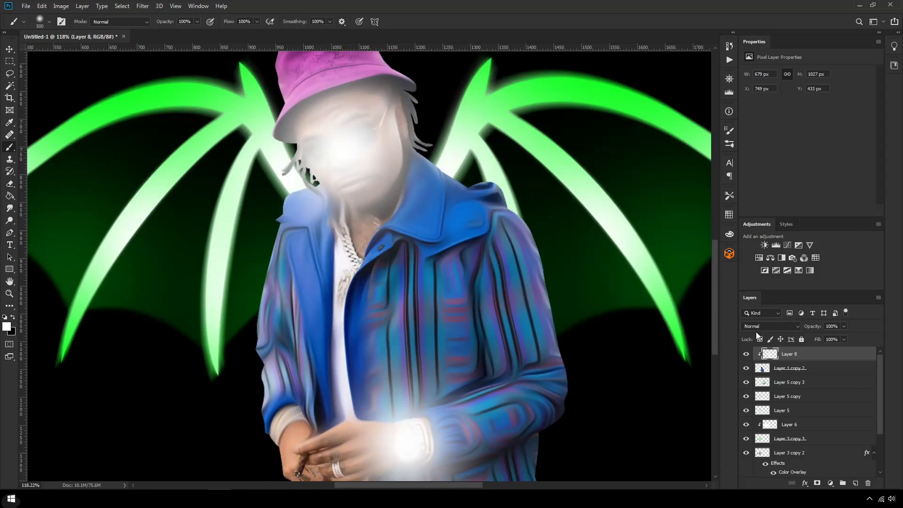
Step: Set the white glow layer to Overlay and reduce its fill
left_click(759, 330)
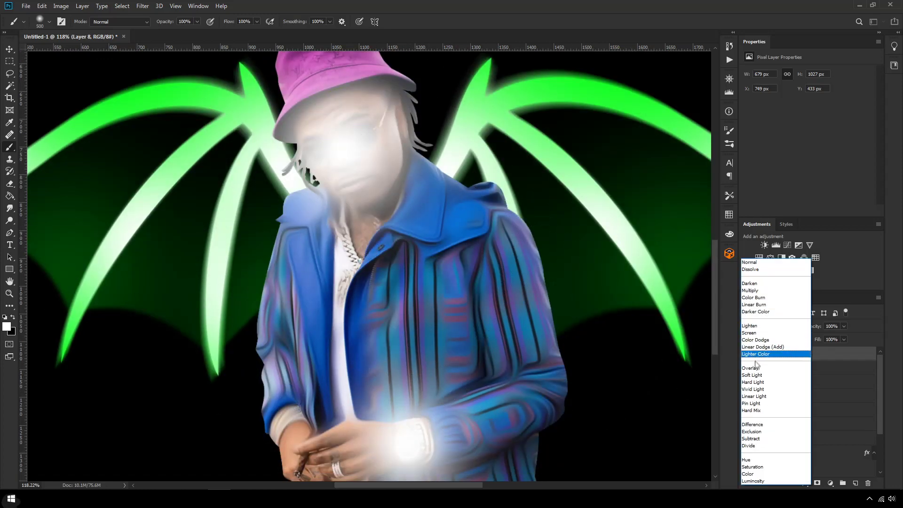
left_click(765, 364)
left_click_drag(823, 337, 834, 338)
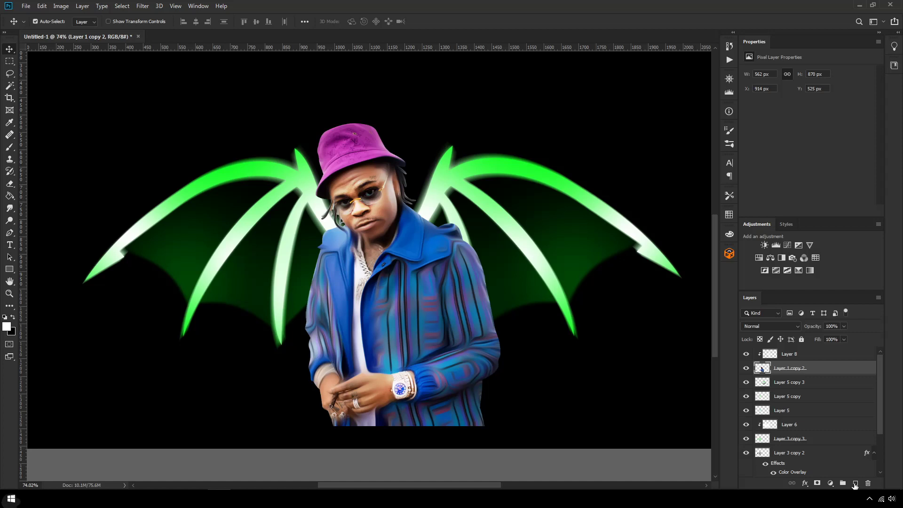
Step: Add a clipped layer directly above the portrait and paint the wing's sampled bright green softly around the figure's outer edges
left_click(855, 484)
key("b")
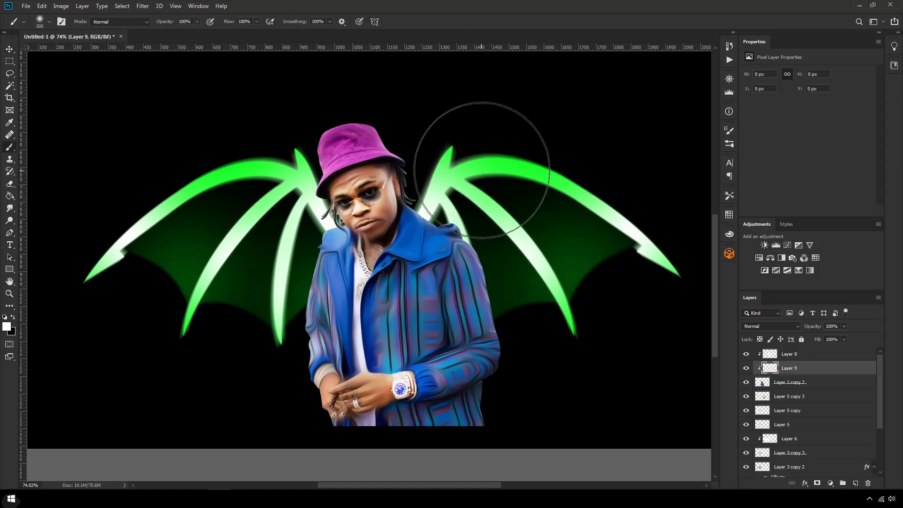
left_click(489, 165, "alt")
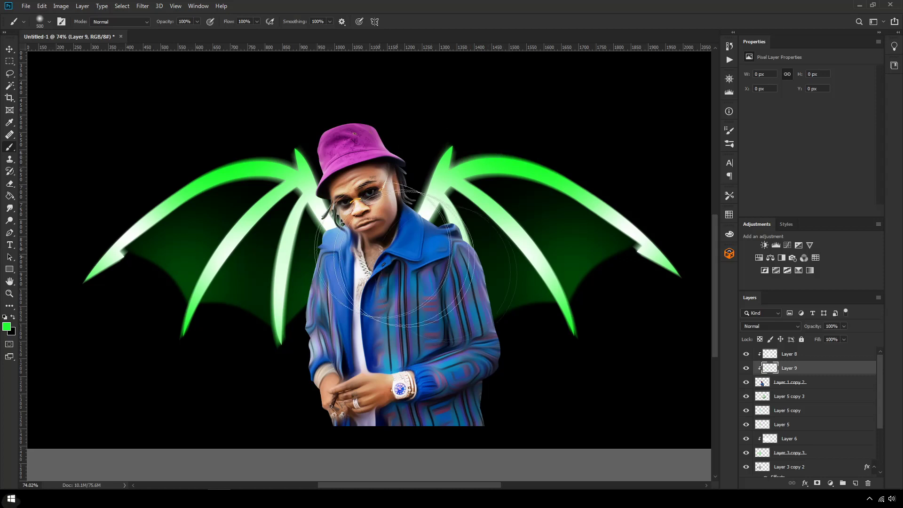
mouse_move(226, 328)
left_mouse_down()
mouse_move(239, 199)
mouse_move(233, 124)
mouse_move(502, 143)
mouse_move(506, 163)
mouse_move(545, 204)
mouse_move(574, 260)
mouse_move(581, 254)
mouse_move(599, 326)
mouse_move(596, 268)
left_mouse_up()
Step: Strengthen the green tint along the hat, hair, shoulders and sleeves using smaller soft brushes of 250 and 200 px
scroll(548, 256, "up", 4)
key("[")
key("bracketleft")
key("bracketleft")
key("bracketleft")
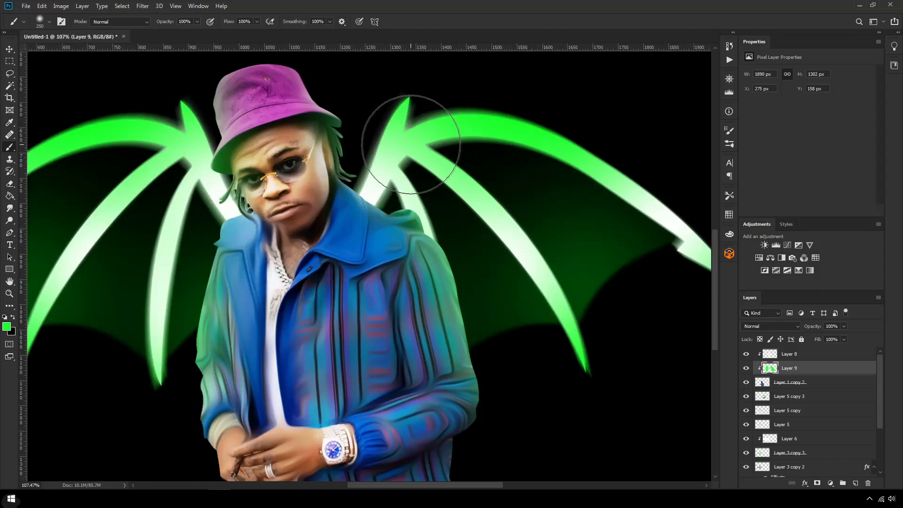
left_click_drag(448, 182, 493, 225)
scroll(493, 249, "down", 3)
left_click_drag(169, 288, 147, 221)
scroll(165, 242, "up", 1)
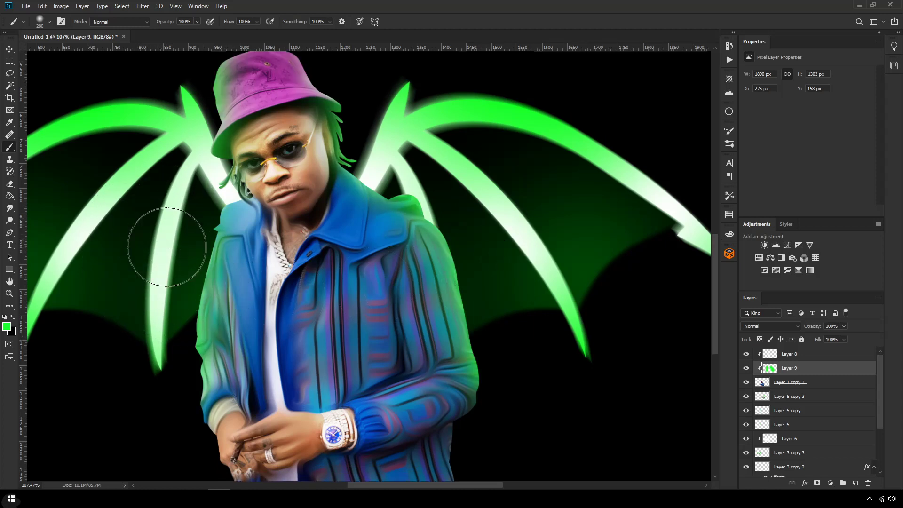
Step: Create a clipped layer and brush a thin white rim highlight along the right sleeve's edge at 35 px, undoing the overly heavy stroke
left_click(13, 317)
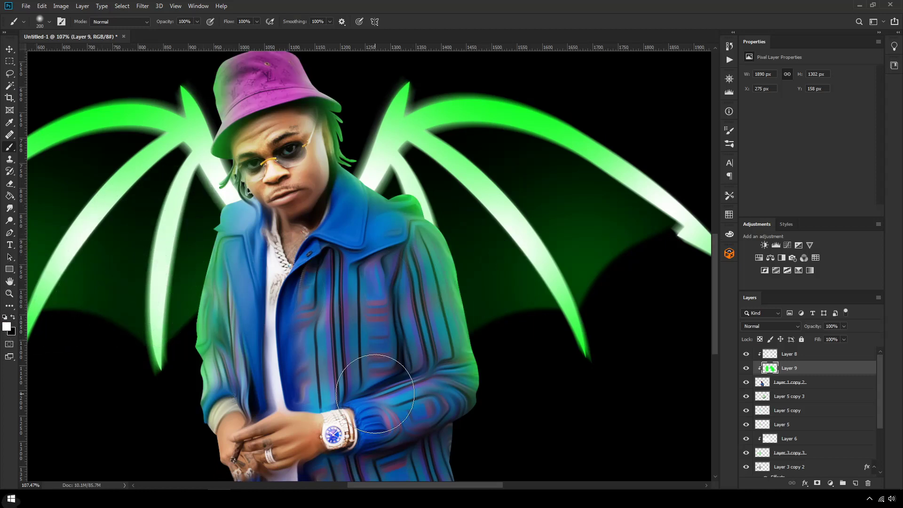
left_click(856, 484)
key("bracketleft")
key("bracketleft")
key("bracketleft")
key("bracketleft")
key("bracketleft")
key("bracketleft")
key("bracketleft")
key("bracketleft")
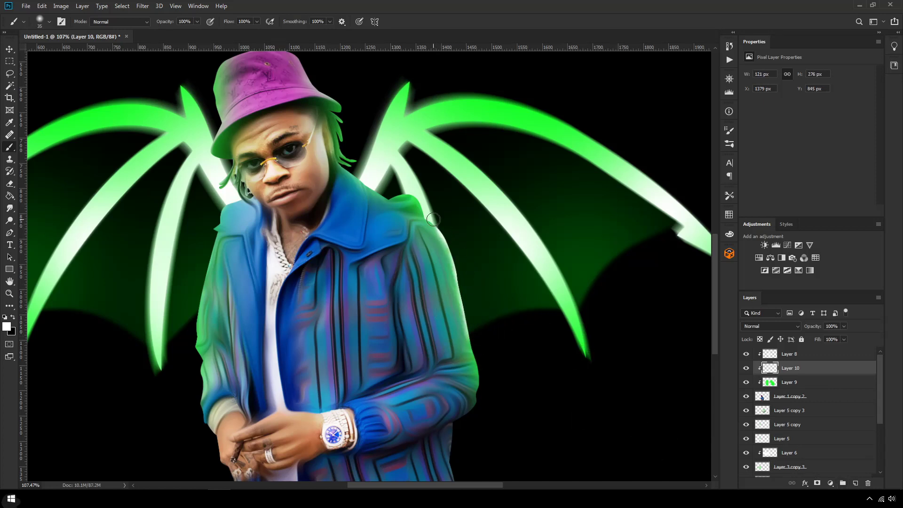
left_click_drag(480, 356, 488, 378)
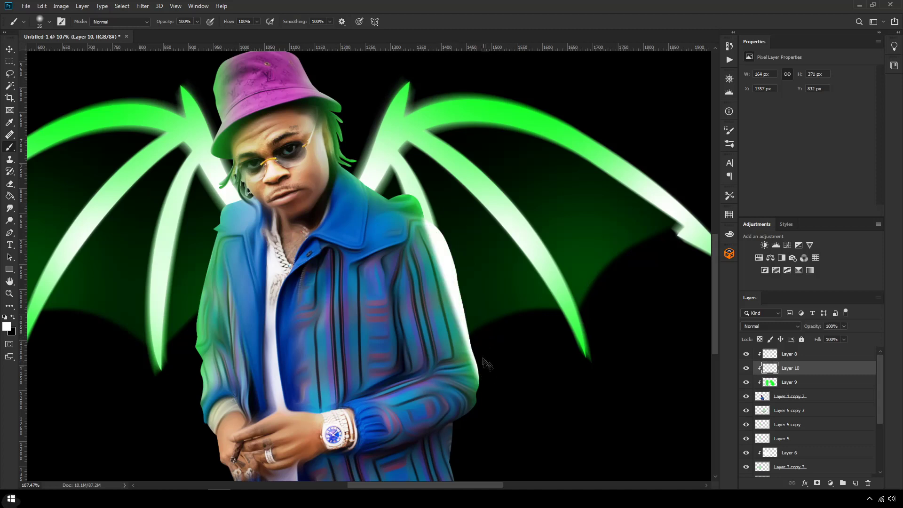
key("ctrl+z")
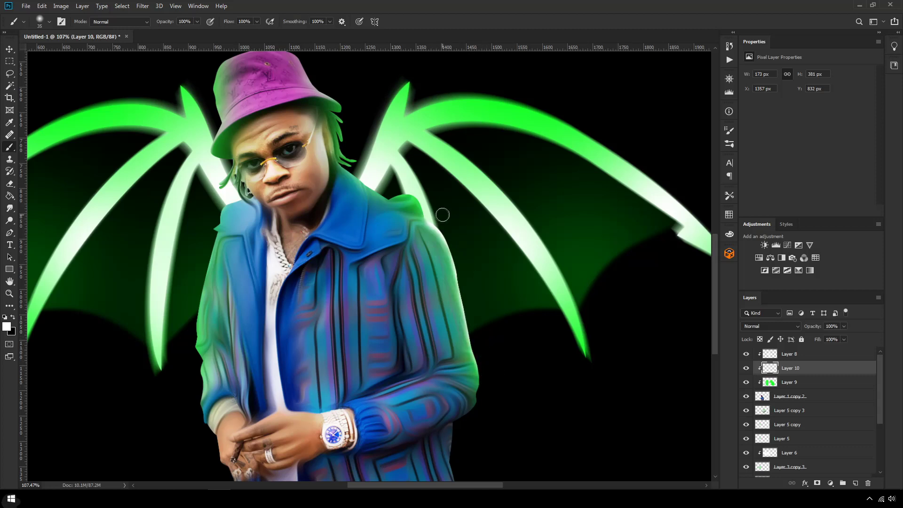
Step: Brush white rim highlights along the hair, hat brim, left shoulder and left sleeve edges
left_click_drag(347, 123, 363, 197)
scroll(363, 198, "up", 4)
mouse_move(351, 165)
left_mouse_down()
mouse_move(307, 123)
mouse_move(196, 209)
mouse_move(308, 141)
left_mouse_up()
mouse_move(178, 207)
left_mouse_down()
mouse_move(148, 158)
mouse_move(163, 106)
mouse_move(154, 263)
mouse_move(171, 274)
left_mouse_up()
scroll(194, 273, "down", 2)
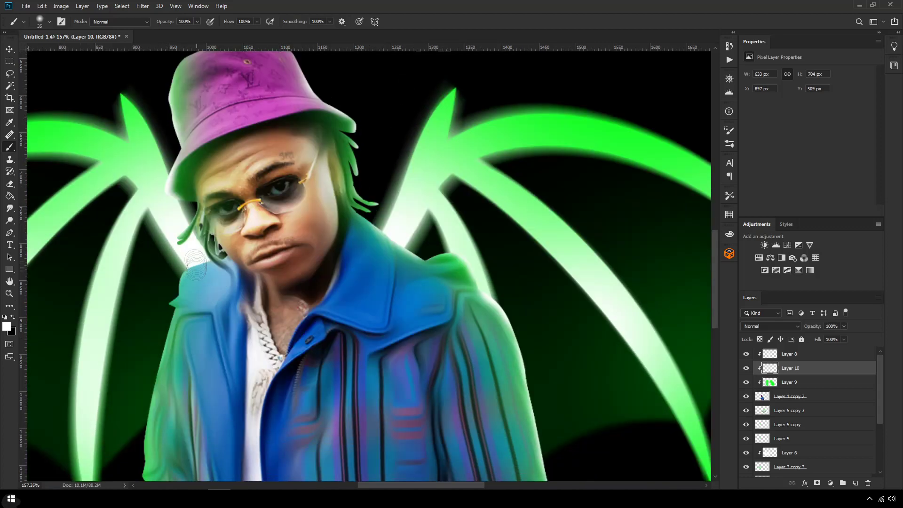
scroll(169, 299, "down", 3)
mouse_move(170, 238)
left_mouse_down()
mouse_move(140, 328)
mouse_move(141, 409)
left_mouse_up()
scroll(141, 409, "down", 3)
scroll(139, 446, "down", 2)
left_click_drag(141, 362, 148, 390)
Step: Set the white rim highlight layer to Overlay and lower the green tint layer's opacity to 80%
scroll(167, 400, "down", 6)
key("p")
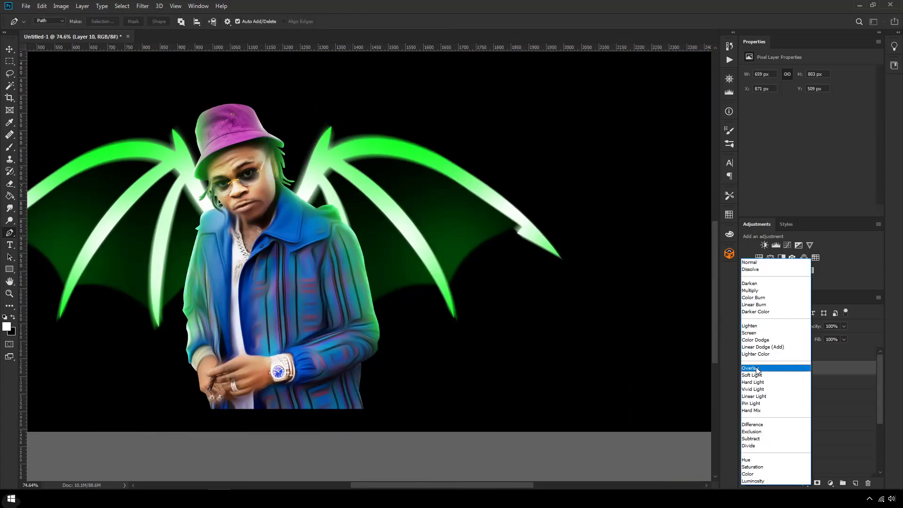
left_click(757, 369)
left_click(818, 382)
left_click_drag(844, 338, 835, 339)
key("b")
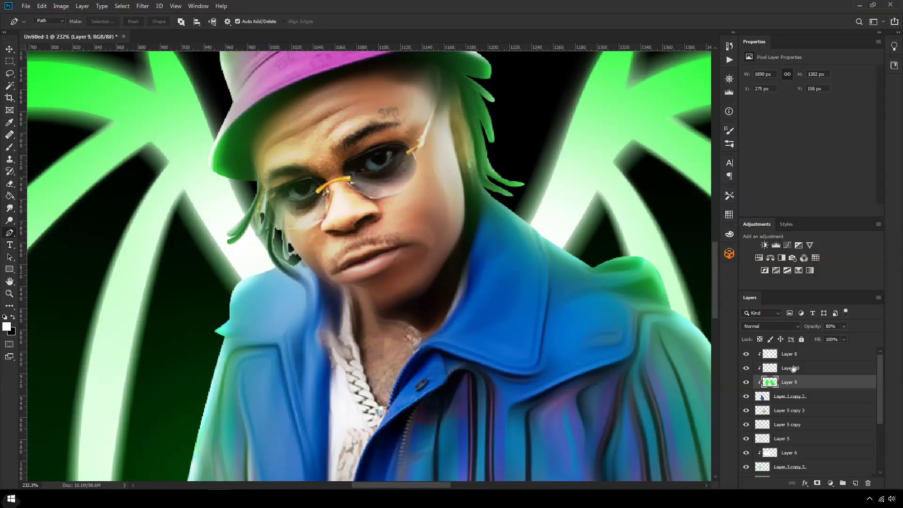
Step: Add a new top layer, outline a thin sliver along the right side of the jaw and fill it with white
left_click(790, 354)
left_click(855, 483)
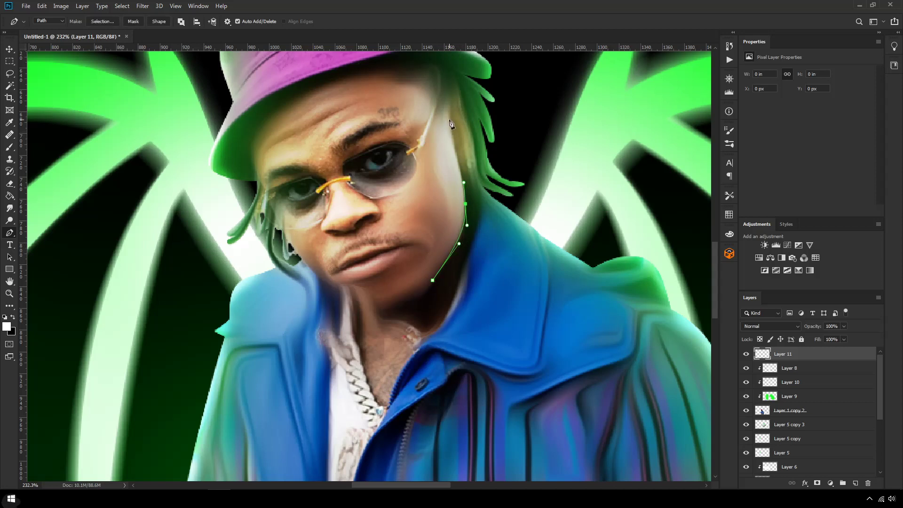
key("Return")
key("g")
left_click(461, 221)
key("ctrl+d")
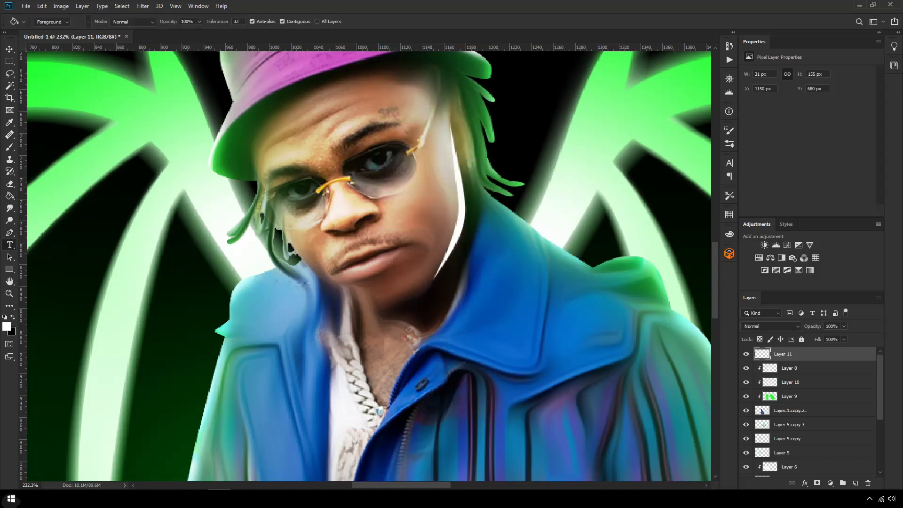
Step: Outline a matching thin sliver along the left side of the face and fill it with white
left_click(10, 233)
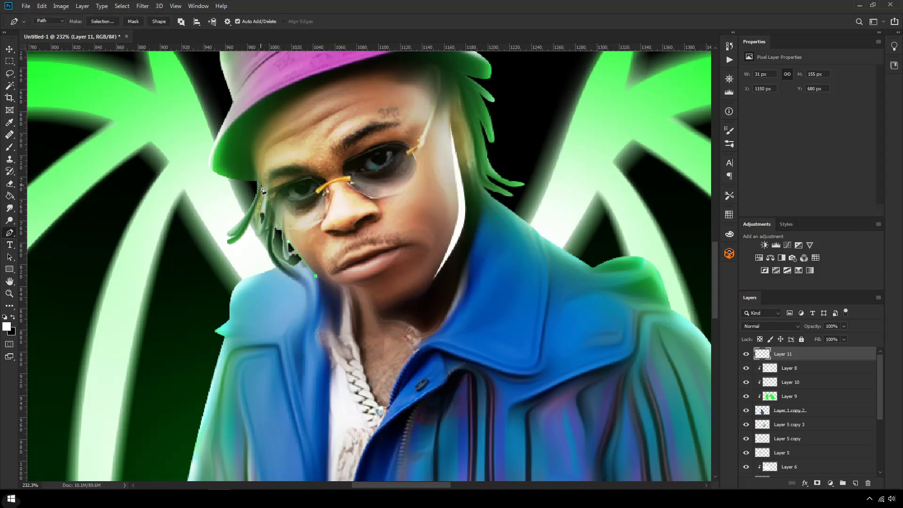
right_click(346, 245)
left_click(369, 279)
key("Return")
key("g")
left_click(287, 228)
key("ctrl+d")
Step: Apply Motion Blur to the face highlights at angle 0 and distance 8 pixels, and set their layer to Overlay
left_click(142, 6)
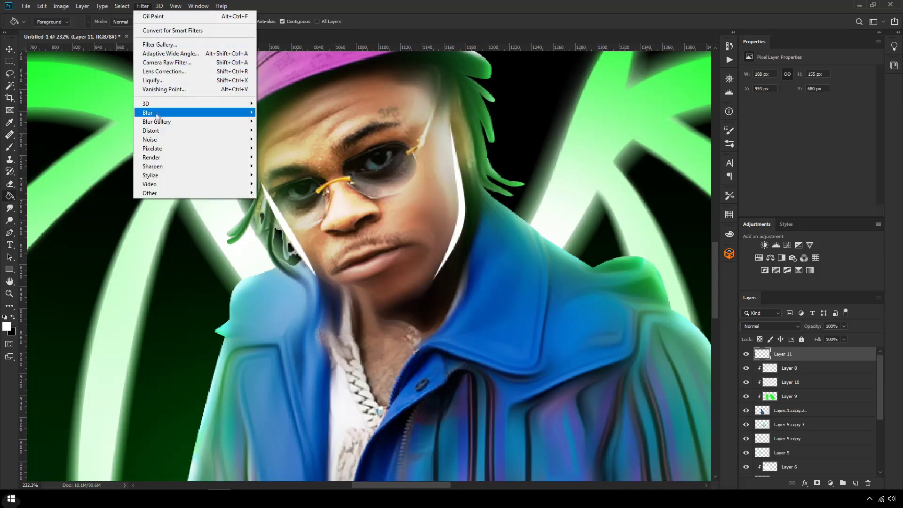
left_click(281, 168)
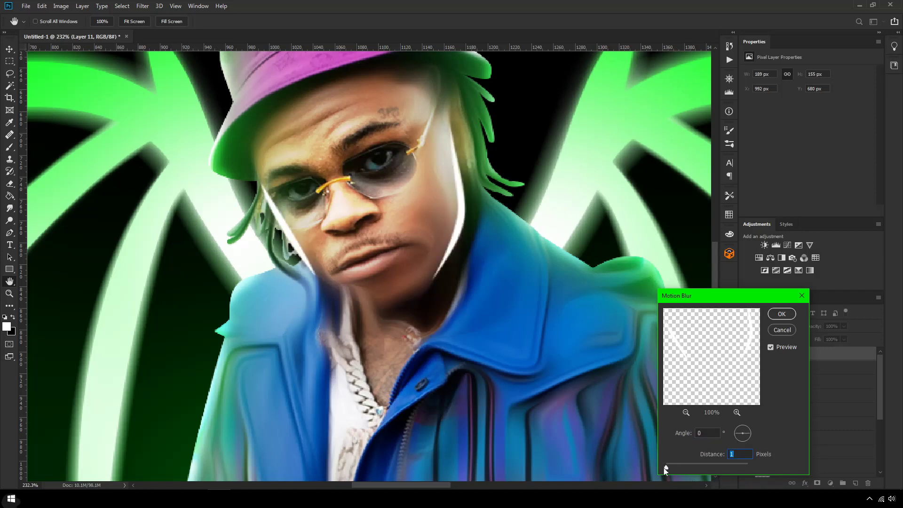
left_click_drag(662, 467, 670, 469)
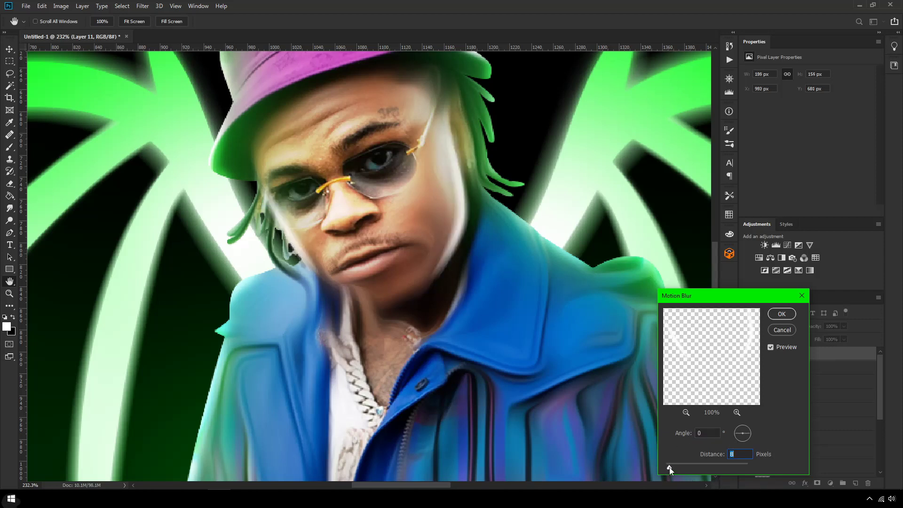
left_click(781, 314)
left_click(772, 326)
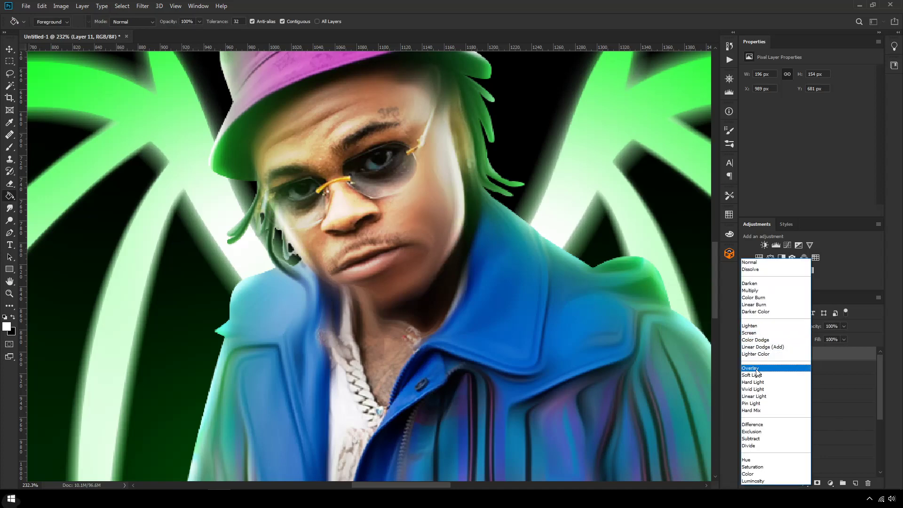
left_click(755, 368)
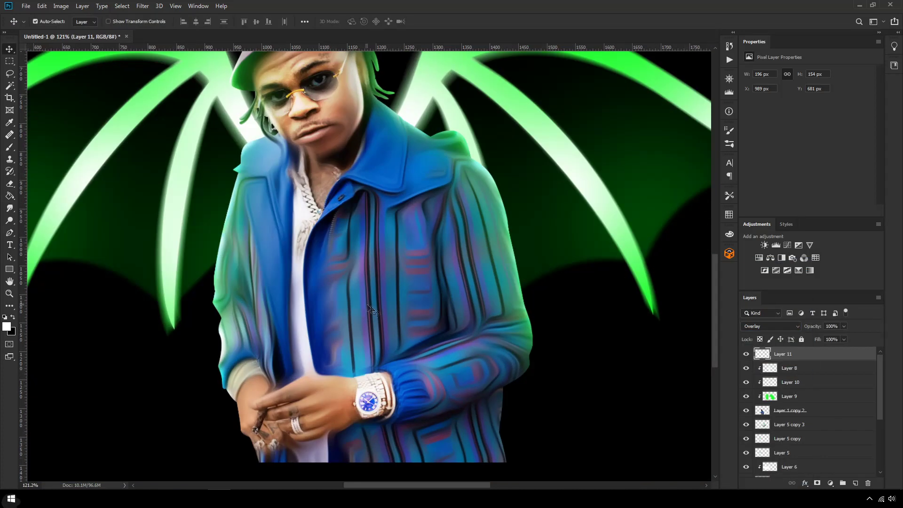
Step: Fill a traced white edge shape along the jacket's right shoulder and sleeve on a new layer and clip it to the portrait
scroll(368, 308, "up", 2)
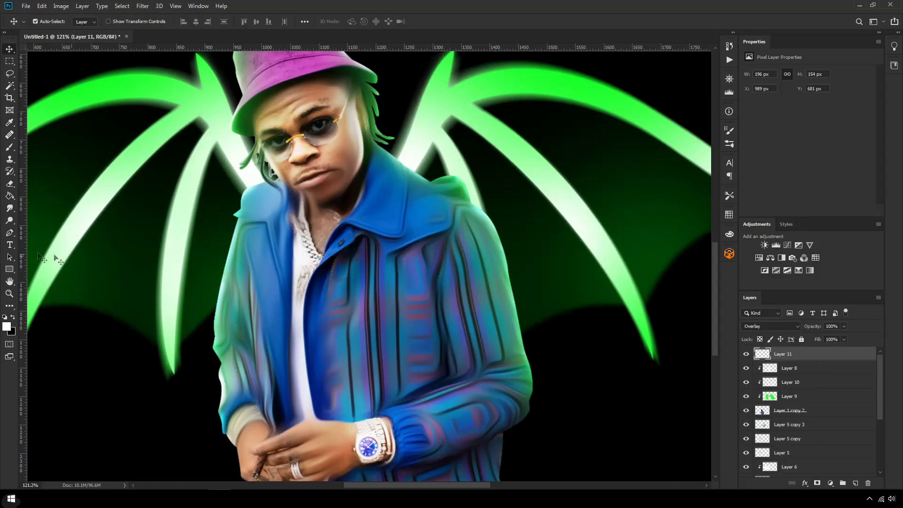
left_click(9, 233)
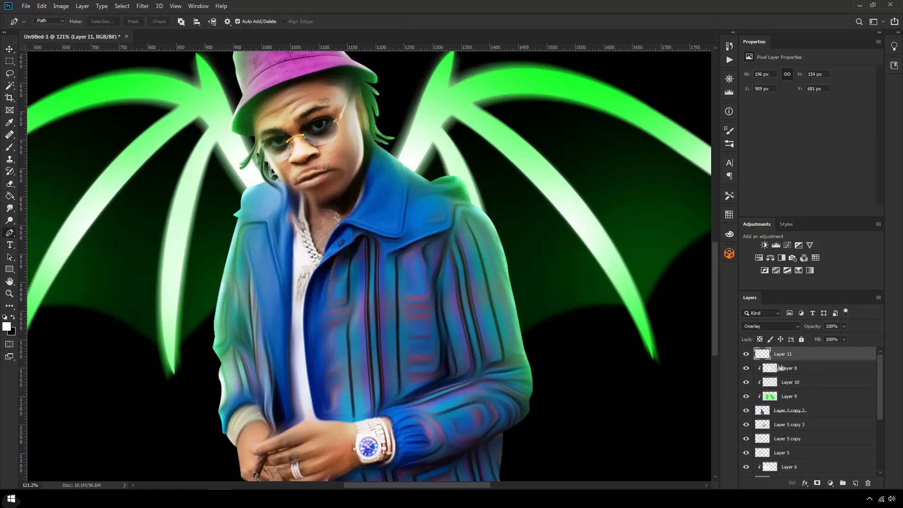
left_click(794, 370)
left_click(856, 483)
left_click_drag(534, 375, 510, 301)
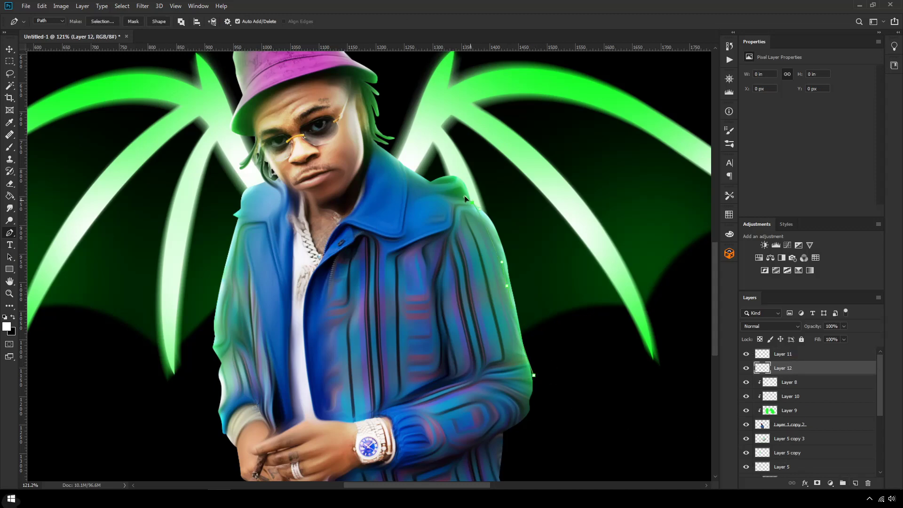
right_click(558, 328)
left_click(584, 146)
key("Return")
left_click(526, 198)
right_click(799, 374)
left_click(697, 277)
Step: Trace and fill a white edge shape along the jacket's left side, and set the jacket highlight layer to Overlay
left_click(10, 232)
scroll(207, 429, "up", 3)
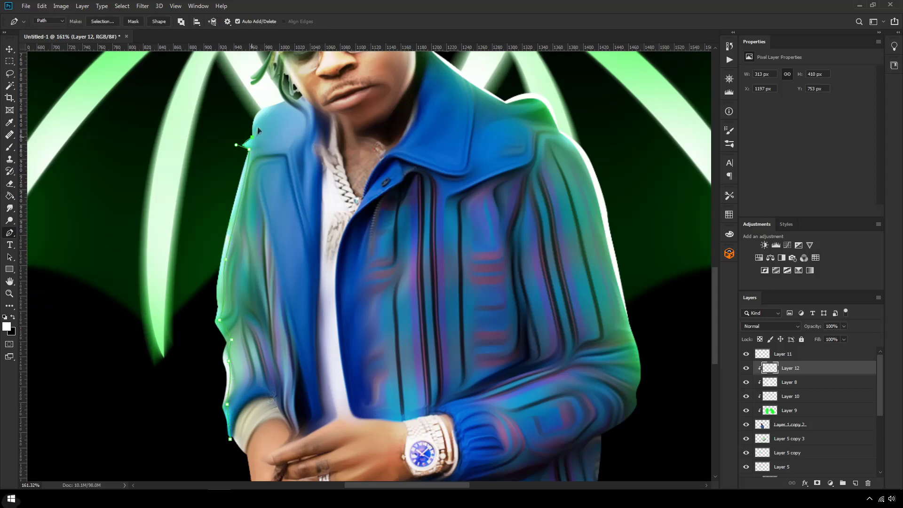
key("ctrl+Return")
key("g")
left_click(210, 258)
key("ctrl+d")
left_click(758, 325)
left_click(755, 364)
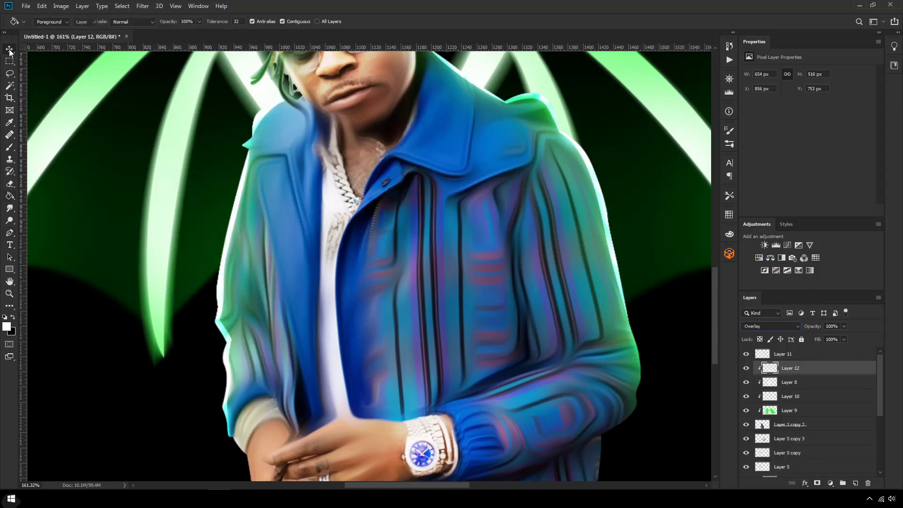
Step: Compare the portrait with the green tint layer hidden and shown
left_click(10, 49)
scroll(440, 335, "down", 5)
scroll(441, 325, "up", 4)
left_click(789, 410)
left_click(746, 410)
left_click(746, 410)
left_click(746, 410)
left_click(746, 410)
Step: Set the blend mode of the portrait's green tint layer, Layer 9, to Lighten
left_click(770, 326)
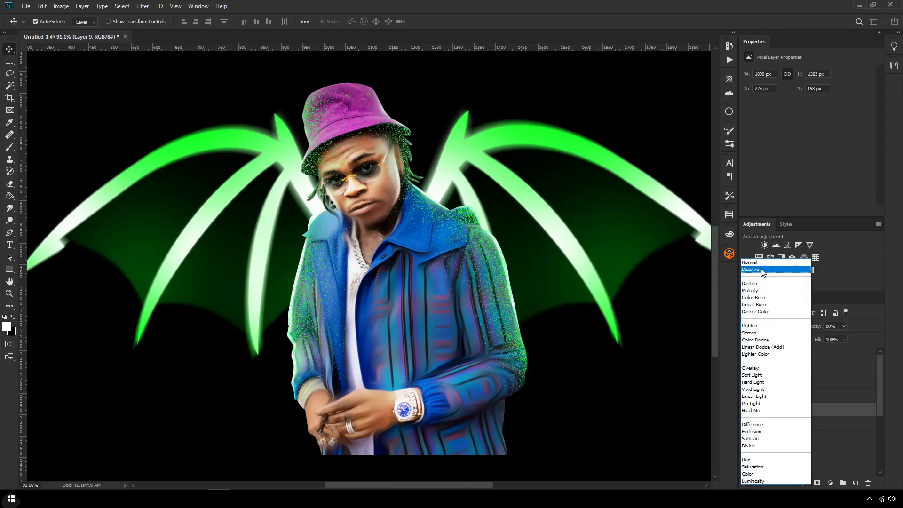
left_click(745, 280)
key("Down")
key("Down")
key("Down")
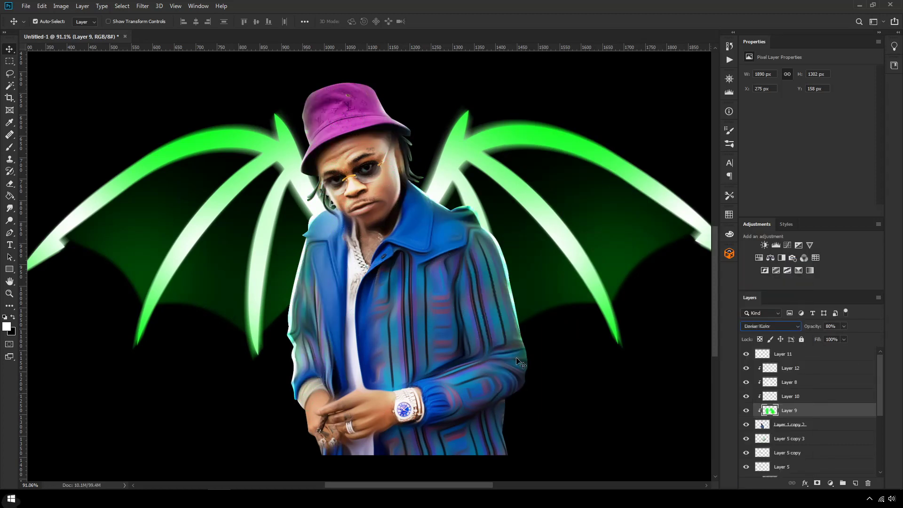
key("Down")
key("Up")
key("Down")
Step: Erase the green tint from the subject's face with a soft eraser
key("e")
scroll(480, 140, "up", 3)
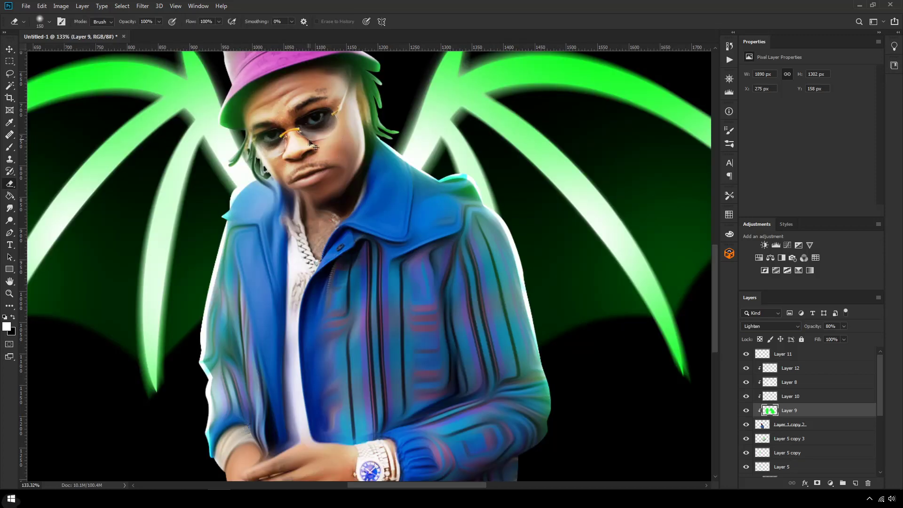
mouse_move(333, 162)
left_mouse_down()
mouse_move(369, 190)
mouse_move(386, 178)
mouse_move(350, 140)
left_mouse_up()
left_click_drag(275, 167, 262, 174)
left_click_drag(357, 138, 351, 155)
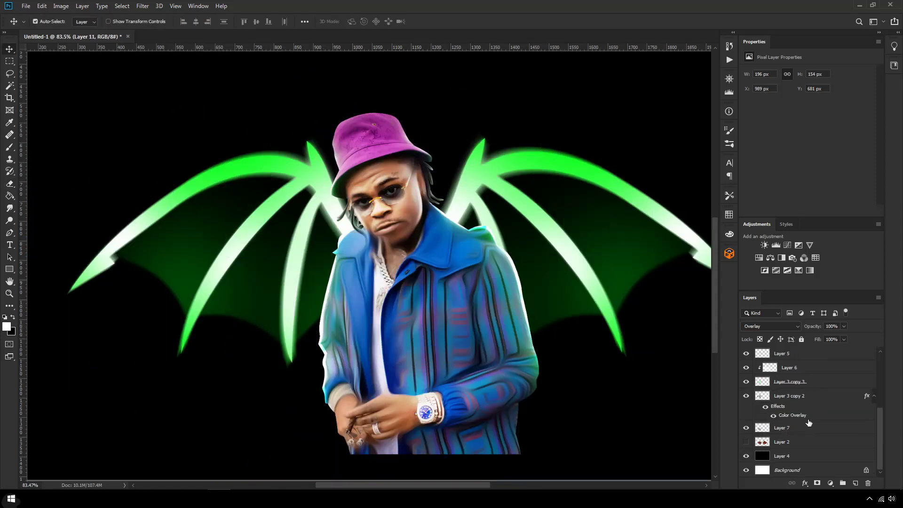
Step: Duplicate the artwork layers up to Layer 11 above the black background and merge the duplicates into a single layer
left_click(782, 443)
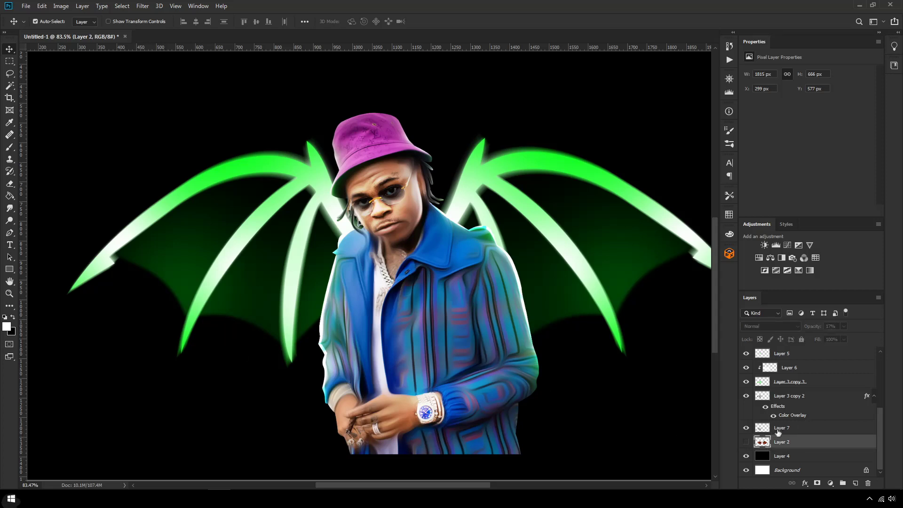
scroll(787, 445, "up", 4)
scroll(780, 366, "down", 4)
scroll(770, 451, "up", 3)
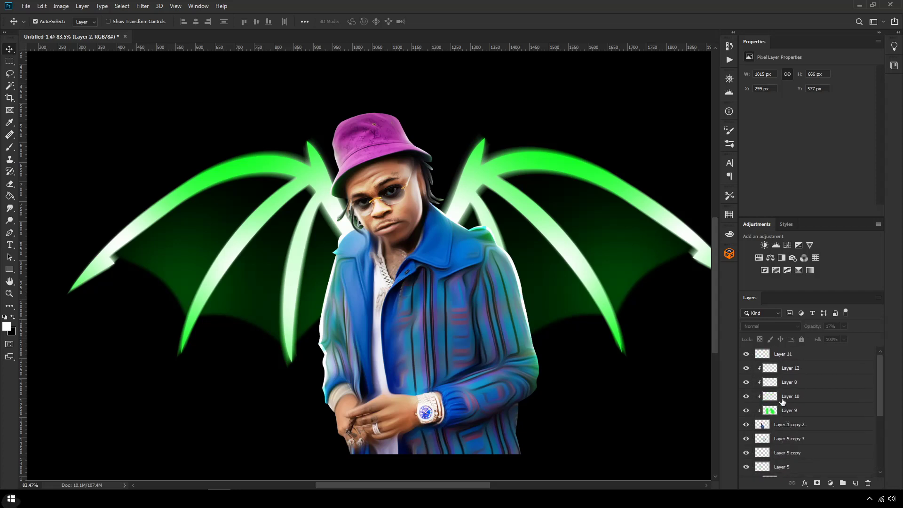
left_click(783, 354, "shift")
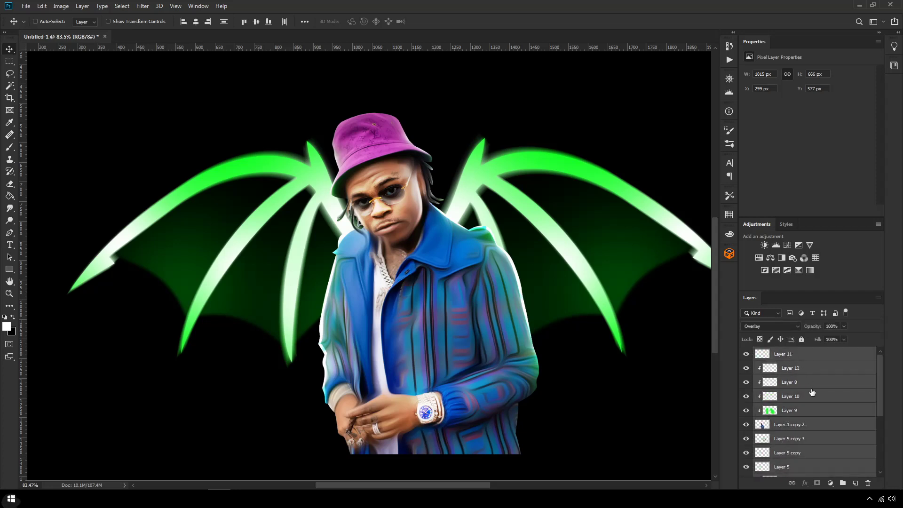
key("ctrl+j")
right_click(796, 382)
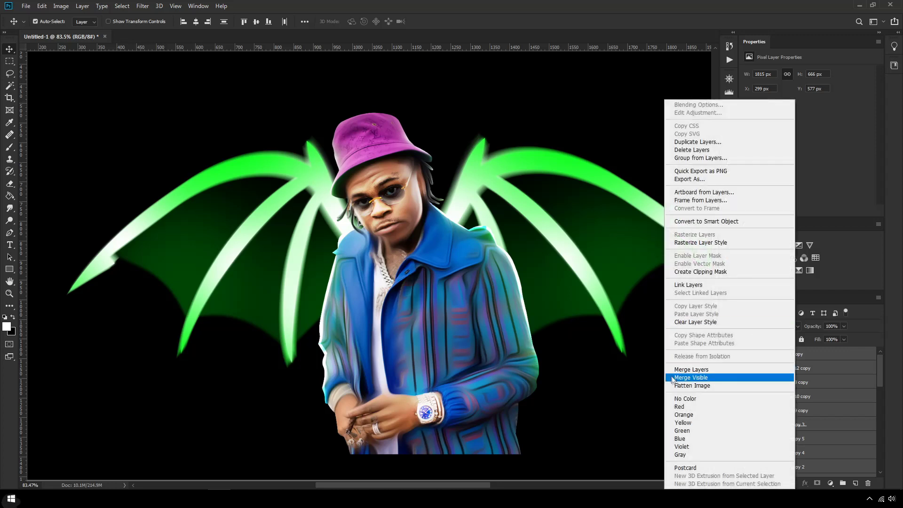
left_click(787, 374)
left_click(792, 371)
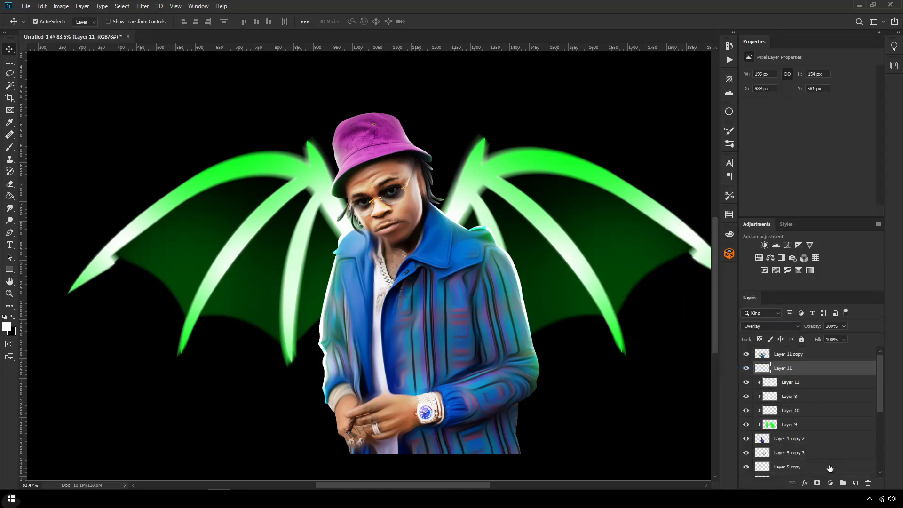
Step: Fill a new layer beneath the merged artwork with black and reposition the merged portrait with wings on the canvas
key("ctrl+shift+alt+n")
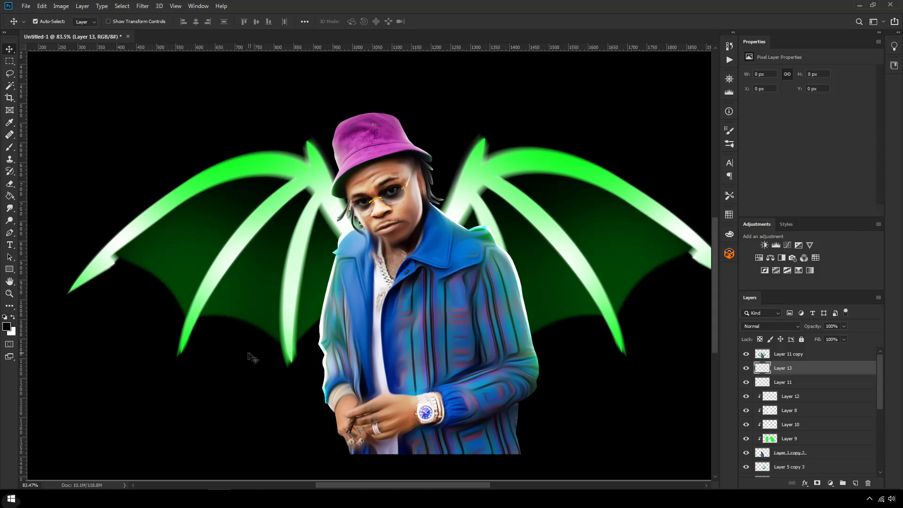
left_click(10, 195)
left_click(239, 382)
left_click(8, 51)
scroll(341, 299, "down", 6)
mouse_move(340, 300)
left_mouse_down()
mouse_move(337, 271)
mouse_move(352, 276)
mouse_move(341, 299)
mouse_move(355, 293)
left_mouse_up()
scroll(340, 299, "up", 2)
scroll(358, 294, "up", 6)
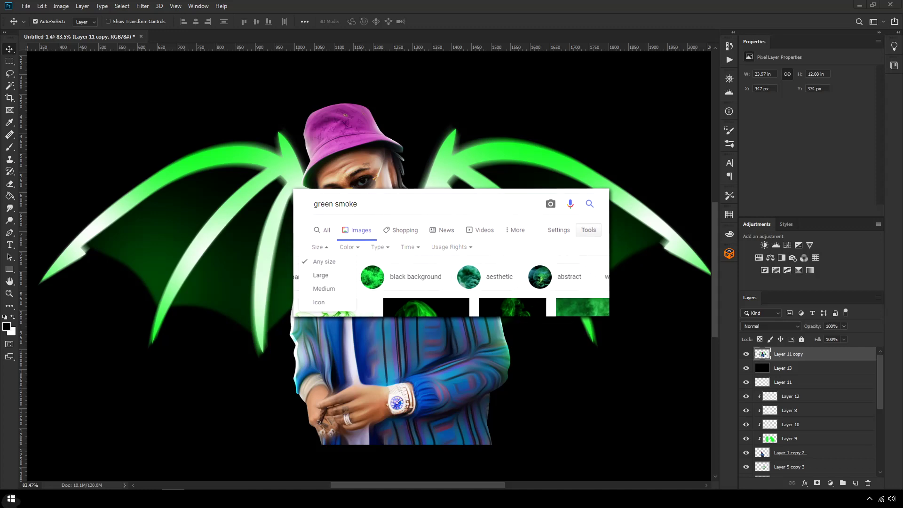
Step: Paste the green smoke image as the top layer and move it over the portrait and right wing
key("ctrl+v")
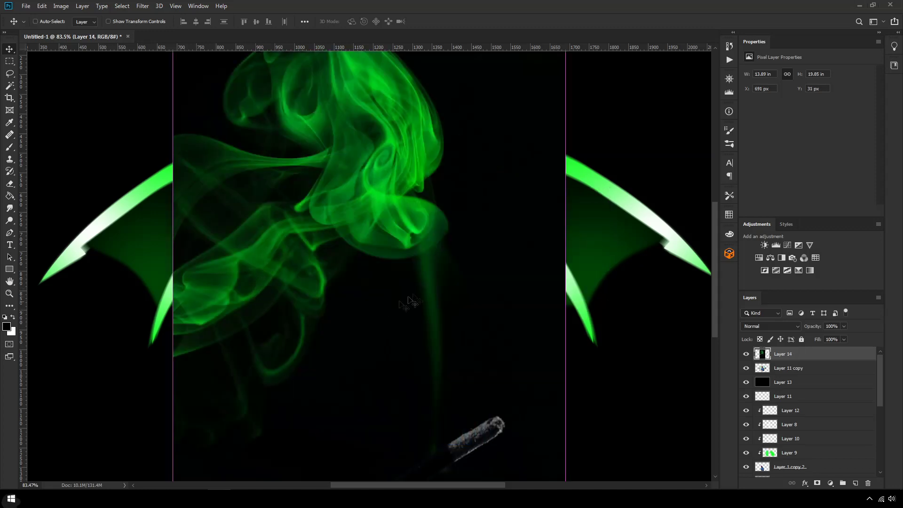
scroll(400, 301, "down", 4)
key("ctrl+t")
left_click_drag(365, 231, 429, 289)
key("Return")
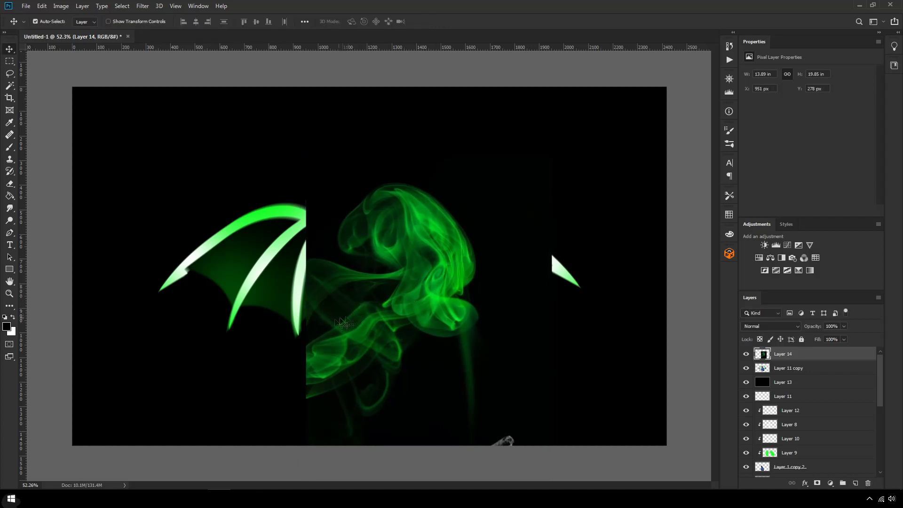
scroll(327, 308, "up", 2)
Step: Set the green smoke layer's blend mode to Color Dodge
left_click(770, 326)
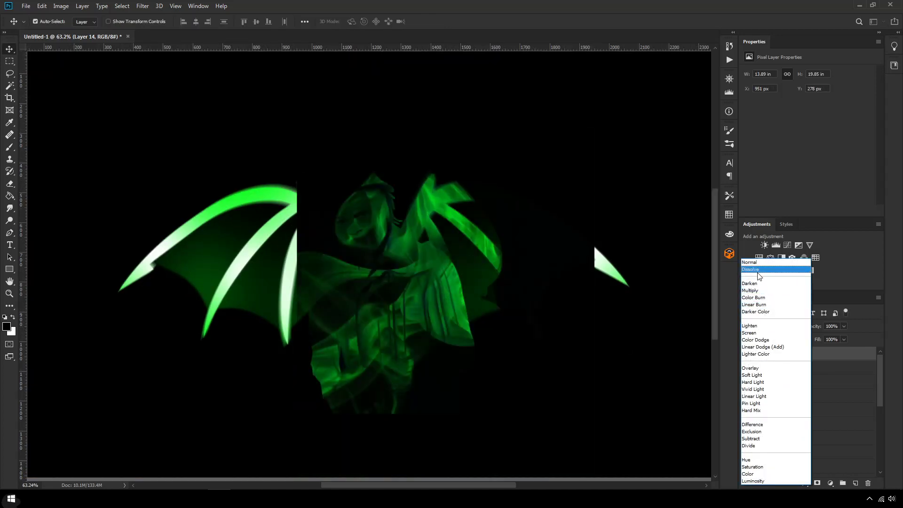
left_click(754, 305)
key("Down")
key("Down")
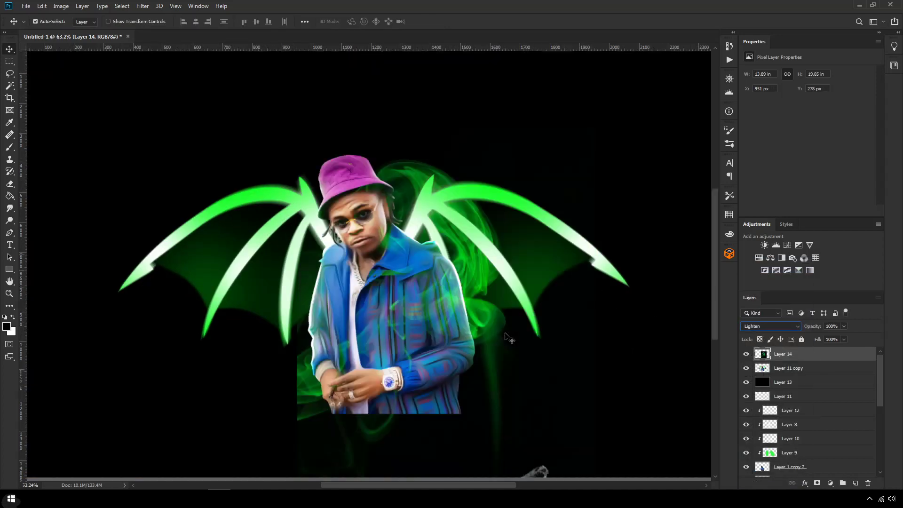
left_click(763, 341)
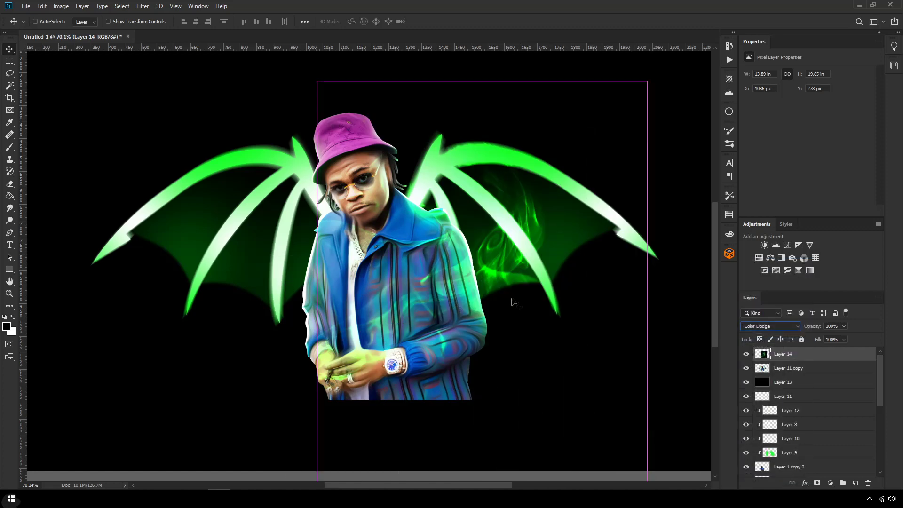
Step: Rotate the smoke about 49° counterclockwise and position it over the right wing's membrane
key("ctrl+t")
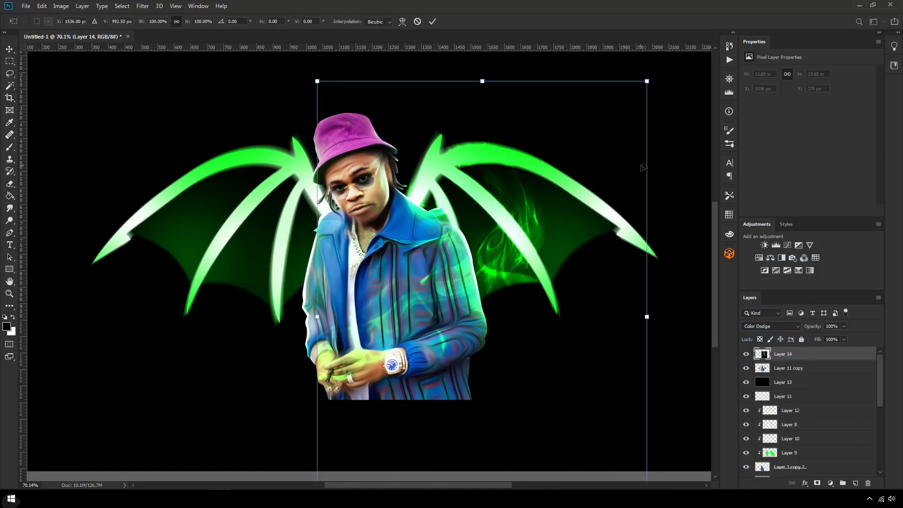
left_click_drag(674, 158, 541, 162)
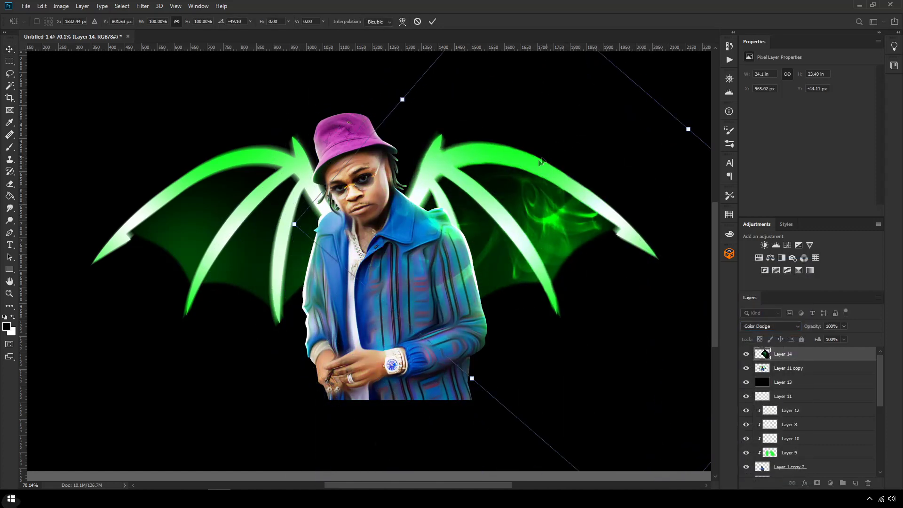
key("Return")
scroll(385, 154, "up", 5)
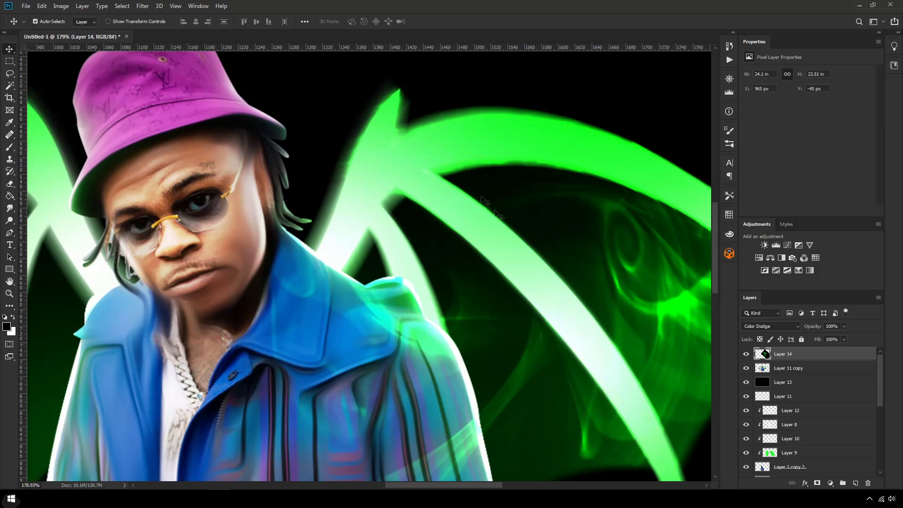
key("ctrl+t")
left_click_drag(485, 200, 489, 284)
scroll(470, 284, "down", 5)
left_click_drag(537, 266, 599, 238)
key("Return")
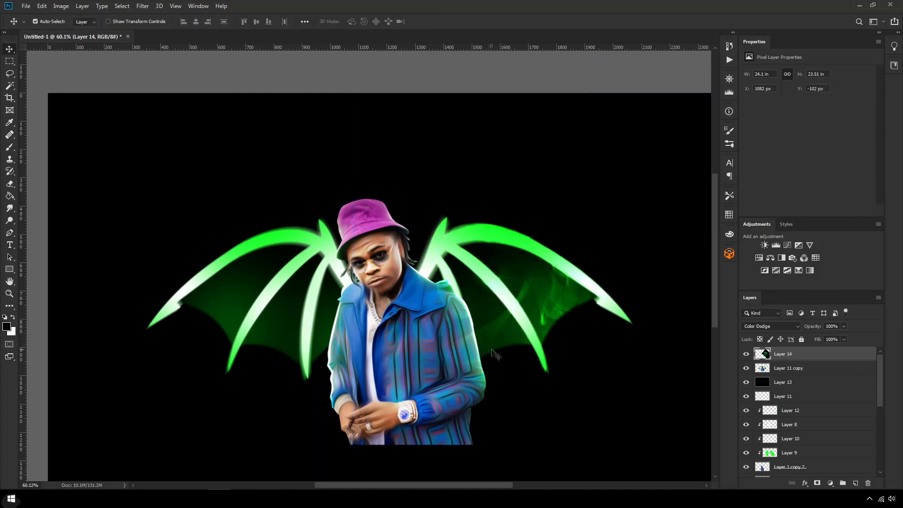
scroll(487, 349, "up", 9)
key("e")
scroll(427, 315, "down", 3)
scroll(389, 262, "up", 3)
scroll(388, 282, "down", 4)
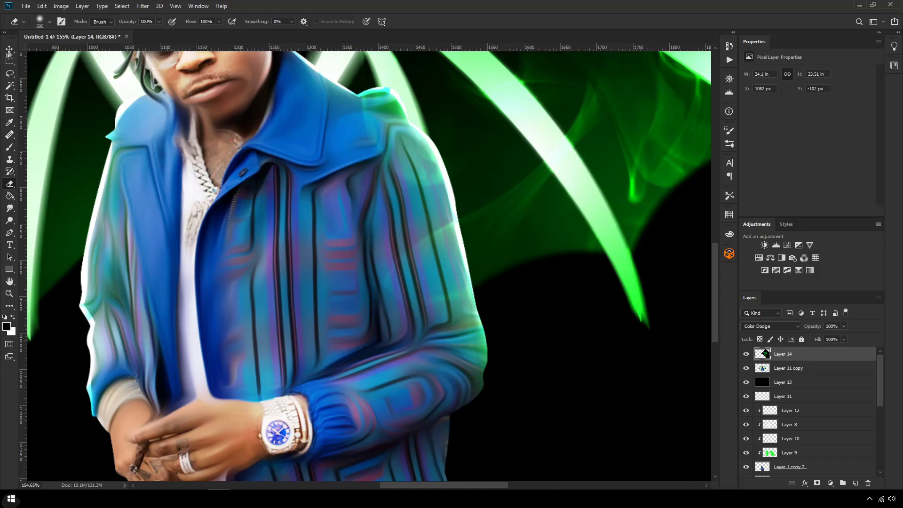
Step: Duplicate the smoke layer and flip the copy horizontally
left_click(9, 49)
scroll(320, 276, "down", 8)
scroll(278, 281, "up", 4)
scroll(294, 221, "down", 4)
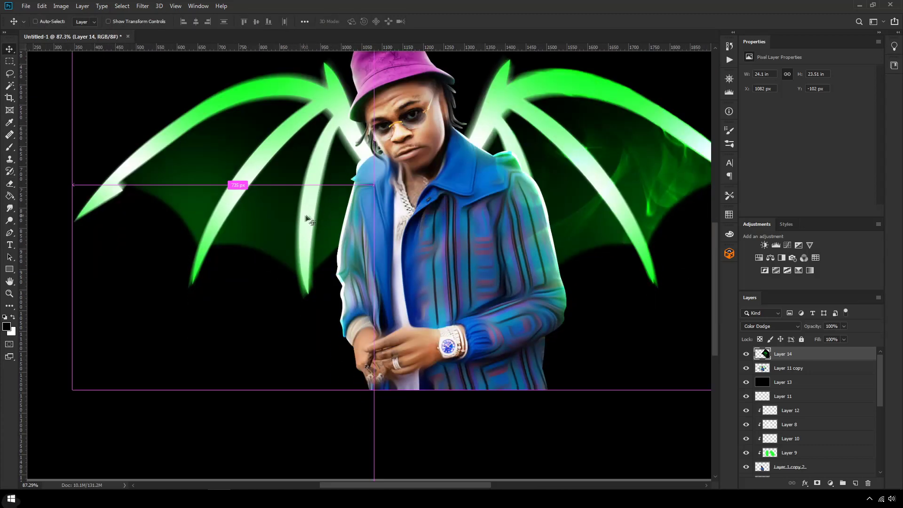
key("ctrl+j")
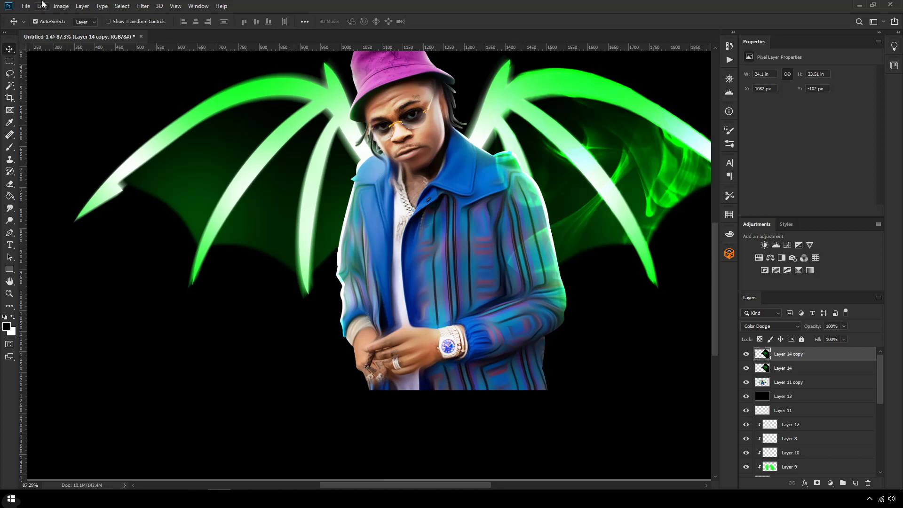
left_click(42, 5)
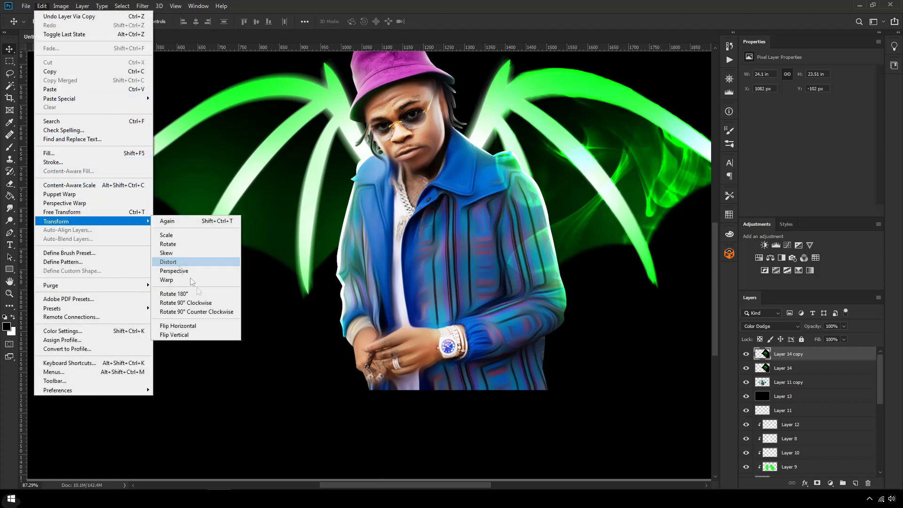
left_click(207, 320)
Step: Position the mirrored smoke copy over the left wing's membrane
key("ctrl+t")
left_click_drag(595, 176, 163, 238)
left_click_drag(427, 235, 189, 266)
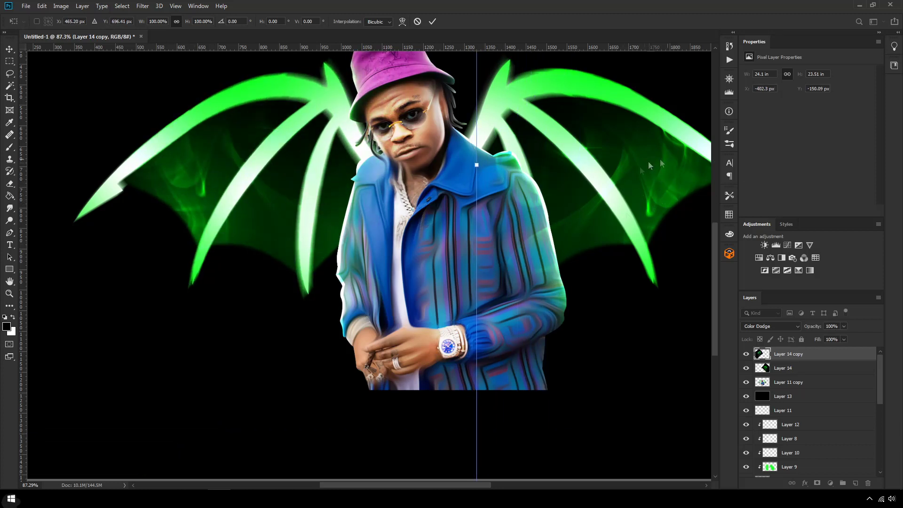
left_click_drag(211, 150, 100, 210)
scroll(245, 246, "up", 2)
scroll(245, 246, "up", 1)
left_click_drag(245, 246, 386, 94)
mouse_move(317, 178)
left_mouse_down()
mouse_move(372, 250)
mouse_move(345, 243)
left_mouse_up()
key("Return")
Step: Erase the mirrored smoke where it overlaps the portrait
key("e")
left_click_drag(370, 376, 425, 112)
key("v")
Step: Place the FIRE 3 image, enlarge it to about 212%, and position it over the jacket and right wing
scroll(424, 112, "down", 1)
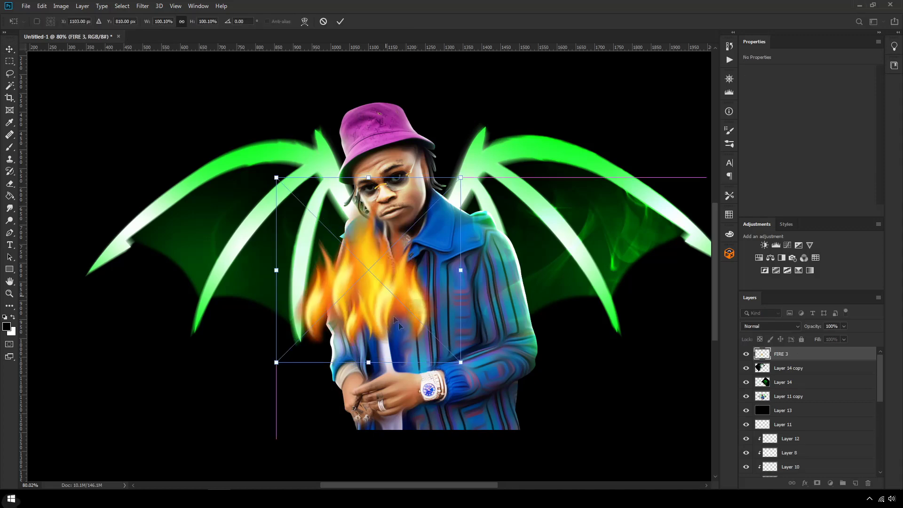
scroll(384, 335, "down", 3)
scroll(384, 335, "down", 1)
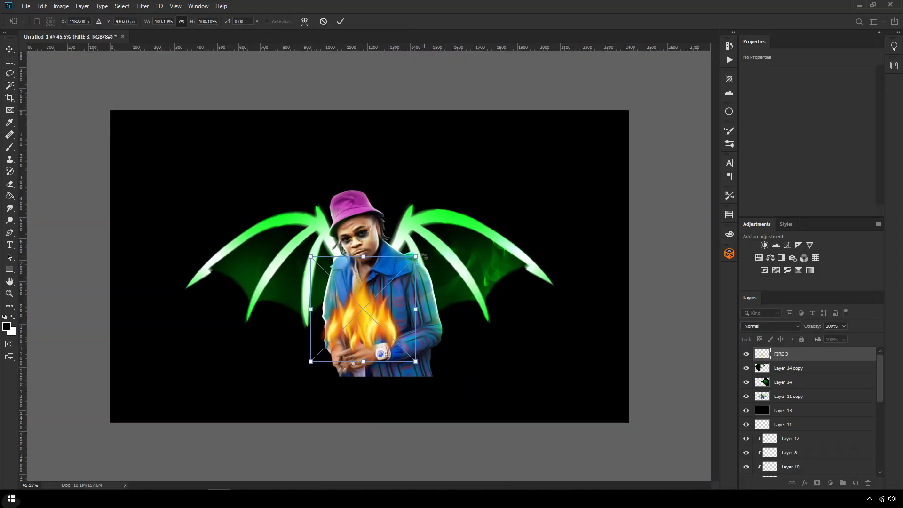
left_click_drag(416, 254, 562, 113)
left_click_drag(509, 177, 479, 247)
key("Return")
scroll(348, 311, "up", 2)
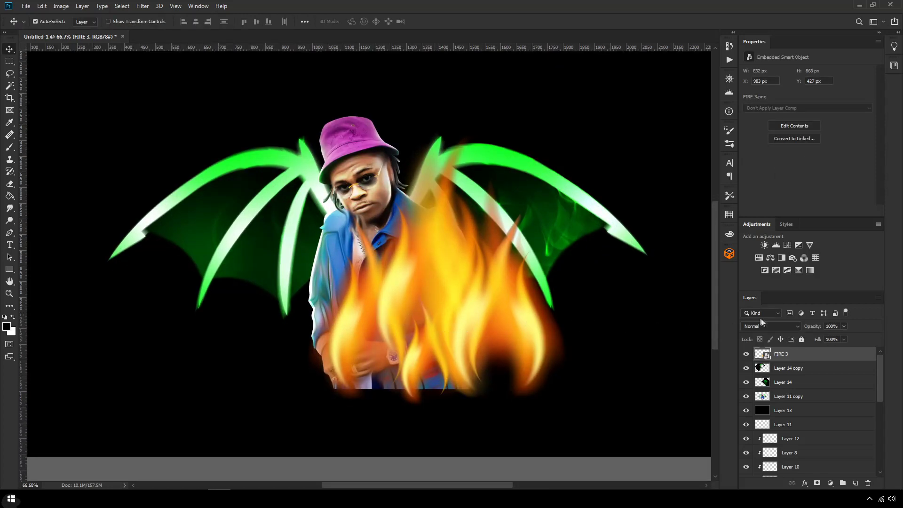
Step: Set the FIRE 3 layer's blend mode to Color Dodge and reposition the flames over the jacket
left_click(771, 326)
left_click(759, 276)
key("Down")
key("Down")
key("Down")
key("Down")
key("Down")
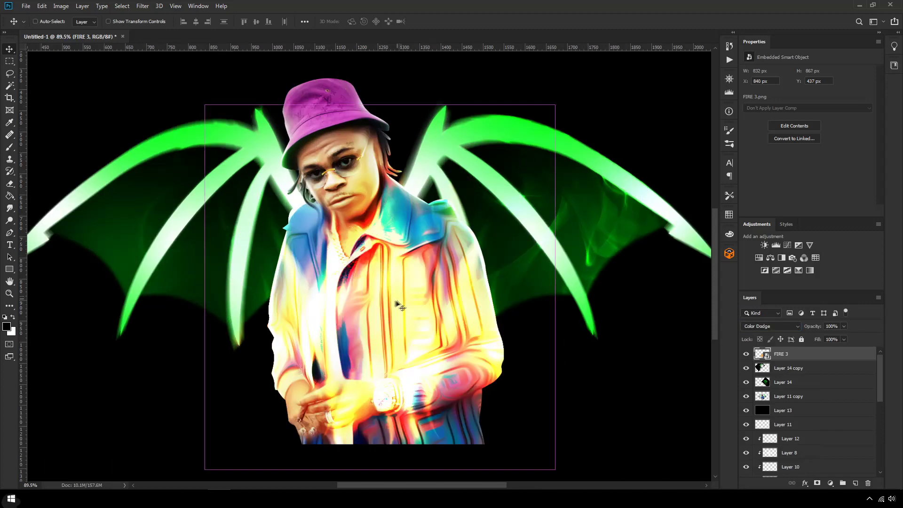
key("ctrl+t")
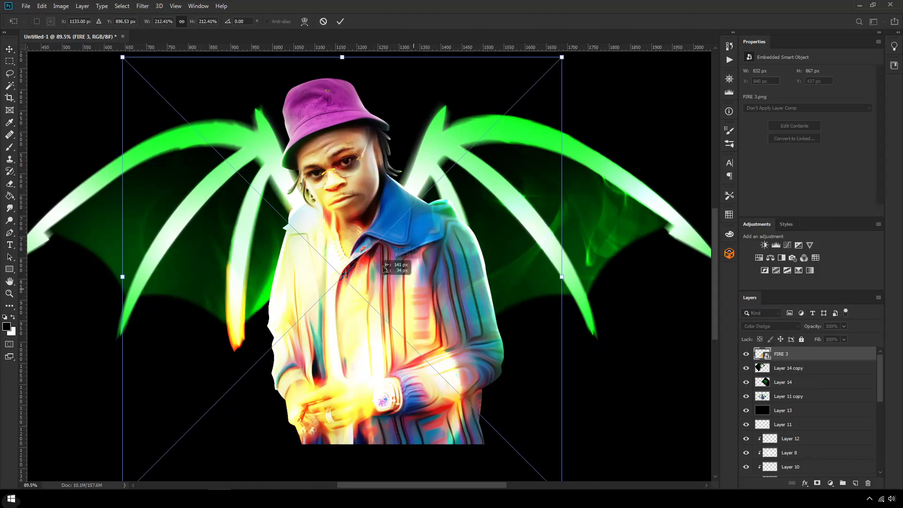
key("Return")
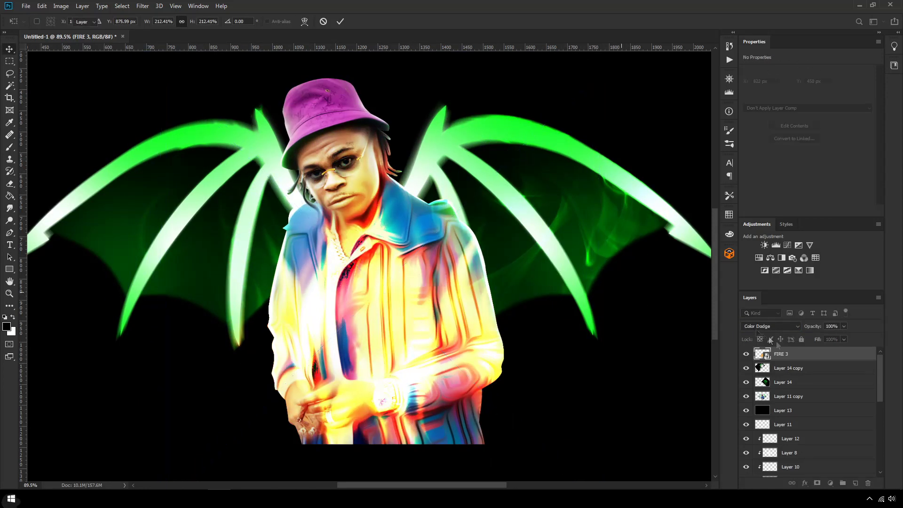
Step: Clip a Hue/Saturation adjustment to the FIRE 3 layer and shift its hue to turn the flames green
left_click(759, 258)
right_click(816, 357)
left_click(783, 267)
mouse_move(808, 109)
left_mouse_down()
mouse_move(750, 113)
mouse_move(859, 111)
left_mouse_up()
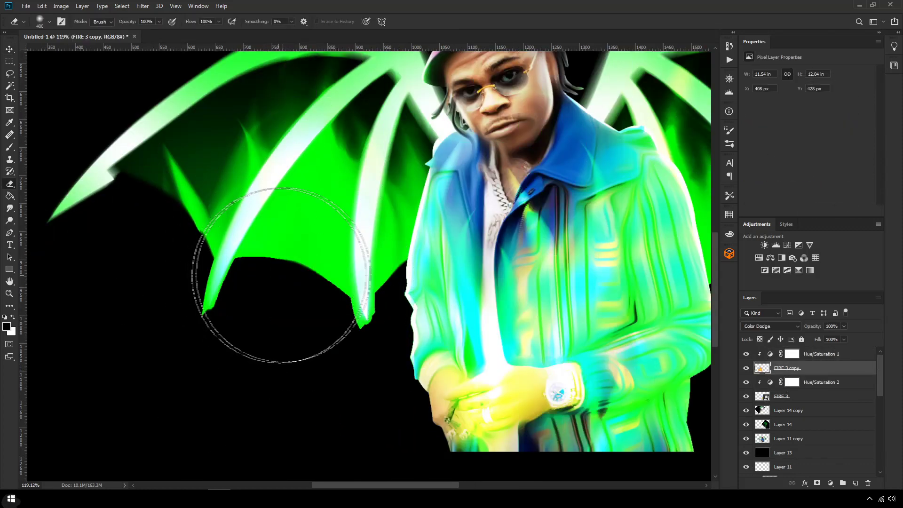
key("bracketleft")
key("bracketleft")
left_click_drag(363, 323, 247, 258)
left_click_drag(247, 259, 339, 334)
key("ctrl+z")
key("ctrl+z")
mouse_move(222, 301)
left_mouse_down()
mouse_move(303, 318)
mouse_move(329, 358)
left_mouse_up()
key("ctrl+z")
key("ctrl+z")
Step: Soften the fire copy along the left wing's lower edge and tips with a soft eraser of size 500
key("bracketright")
key("bracketright")
key("bracketright")
left_click(246, 350)
left_click(298, 379)
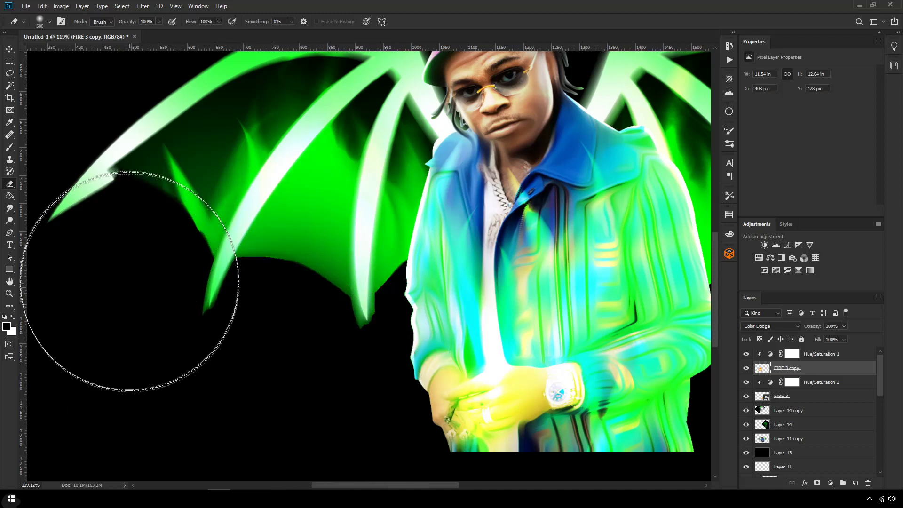
left_click(133, 284)
left_click(403, 361)
scroll(294, 376, "down", 4)
key("ctrl+0")
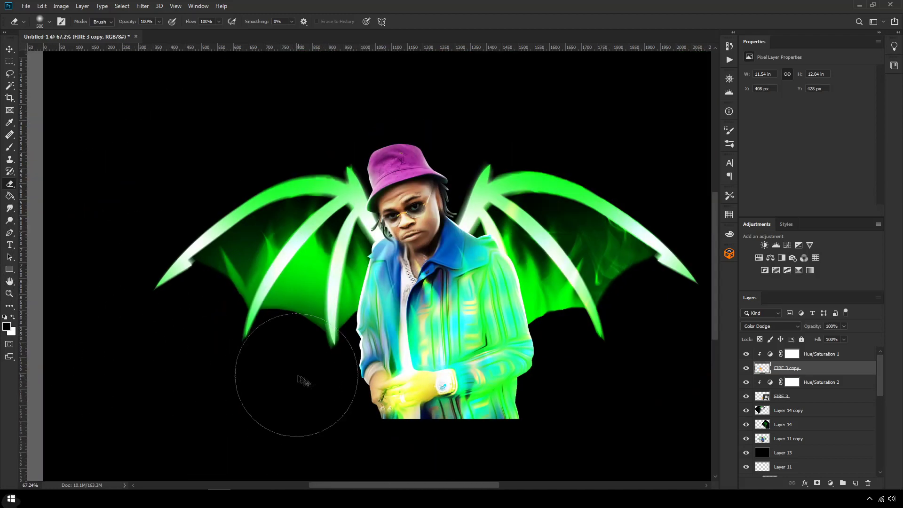
Step: Rasterize the FIRE 3 smart object layer into a regular pixel layer
left_click(784, 399)
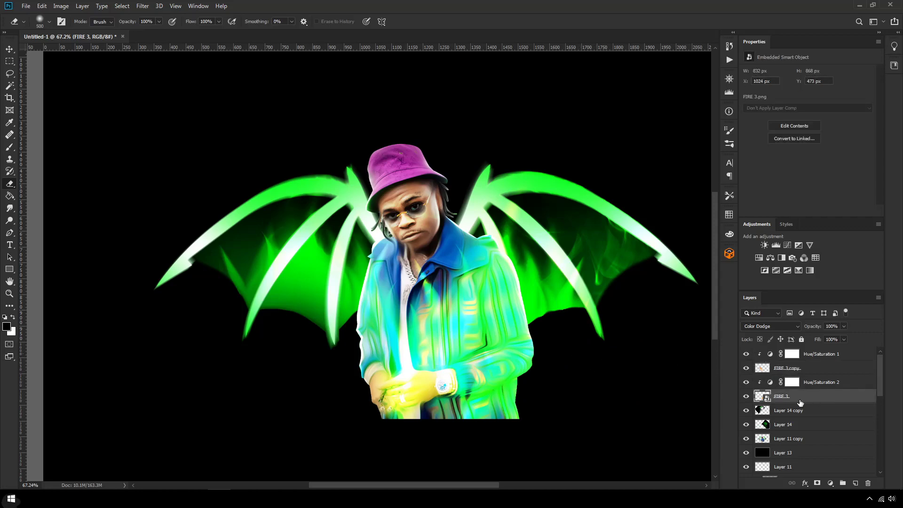
key("v")
right_click(800, 403)
left_click(814, 164)
scroll(412, 298, "down", 2)
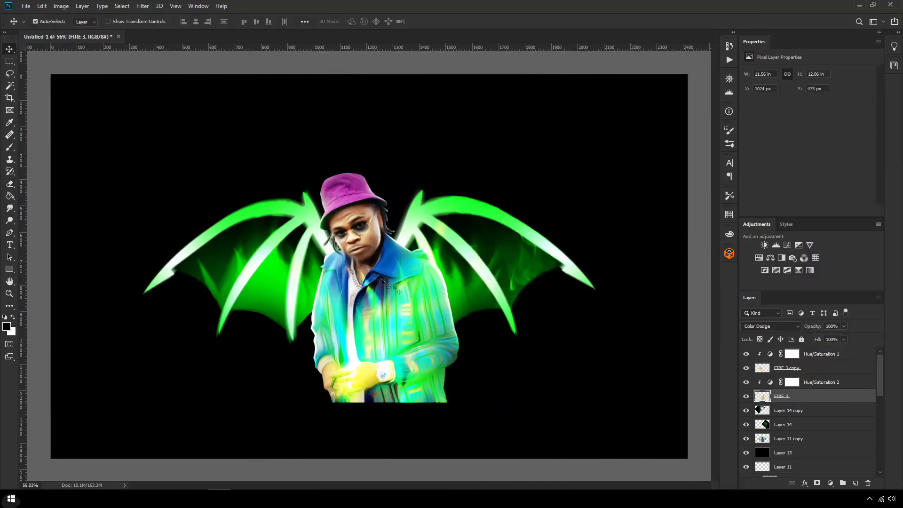
scroll(383, 282, "up", 3)
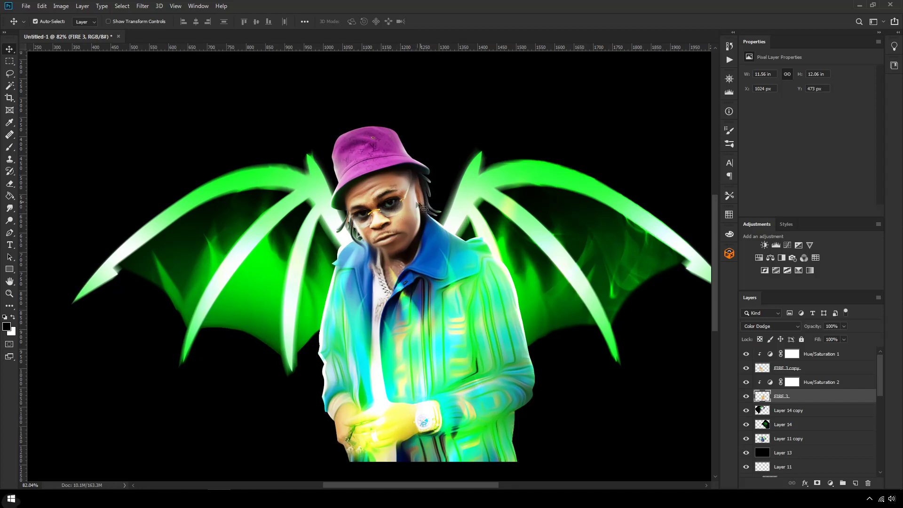
Step: Add a new layer above Hue/Saturation 1 and dab a soft teal-green glow over the face with a brush of size 400
key("b")
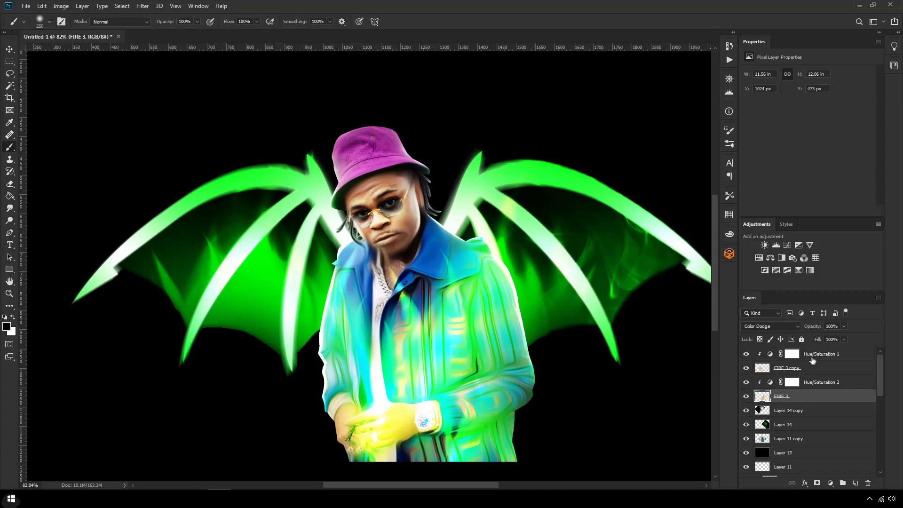
left_click(792, 354)
left_click(855, 483)
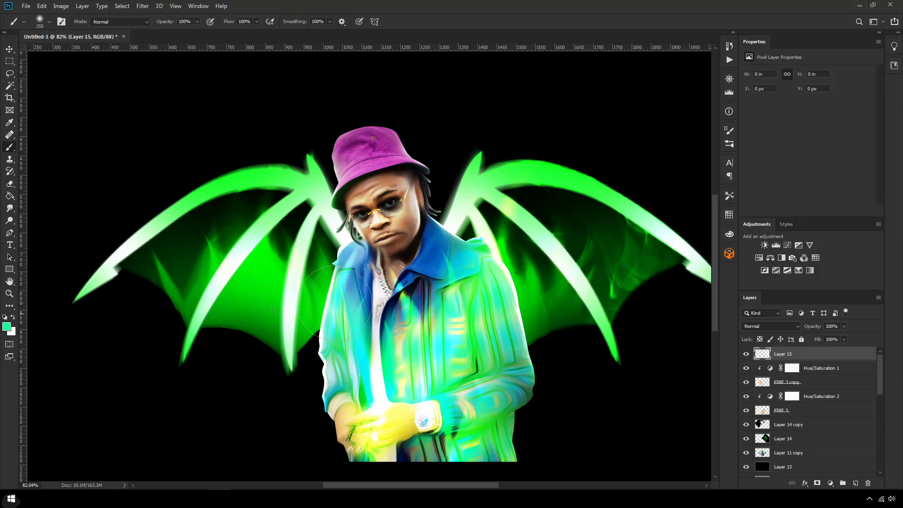
key("bracketright")
key("bracketright")
key("bracketright")
left_click(386, 212)
Step: Set the glow layer's blend mode to Lighten and its opacity to 40%
left_click(770, 326)
left_click(757, 313)
key("Down")
left_click(844, 326)
left_click_drag(846, 337, 819, 336)
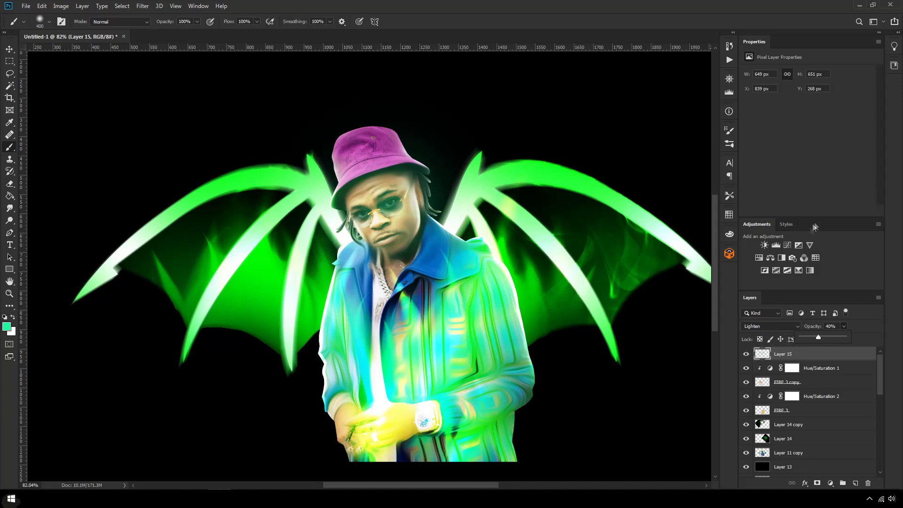
Step: Add a Curves adjustment layer above the glow and pull the curve's shadow portion slightly down
left_click(788, 246)
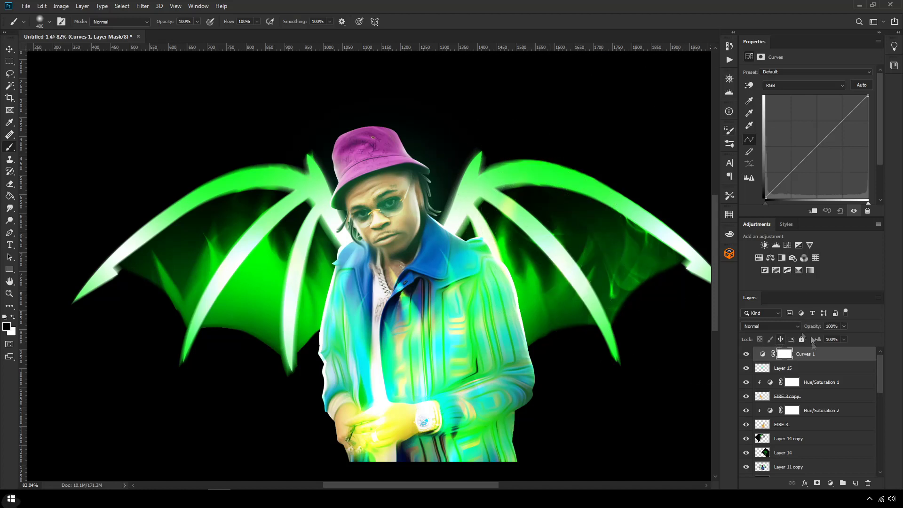
left_click_drag(793, 163, 795, 178)
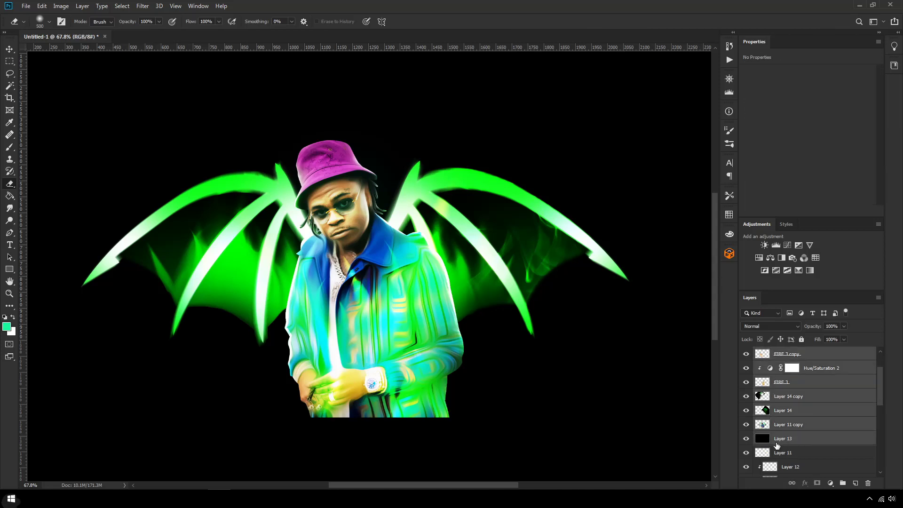
Step: Duplicate the layers from Curves 1 down to Layer 13 and merge the copies into one layer
key("ctrl+j")
right_click(818, 436)
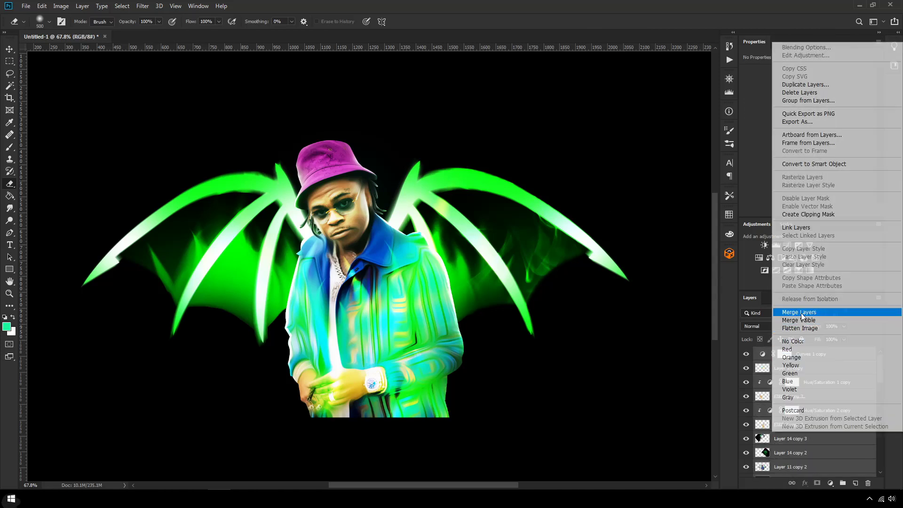
left_click(776, 311)
Step: Duplicate the merged layer and apply Oil Paint with Stylization 7.1, Cleanliness 6.8, Scale 0.1 and Bristle Detail 0.0
key("ctrl+j")
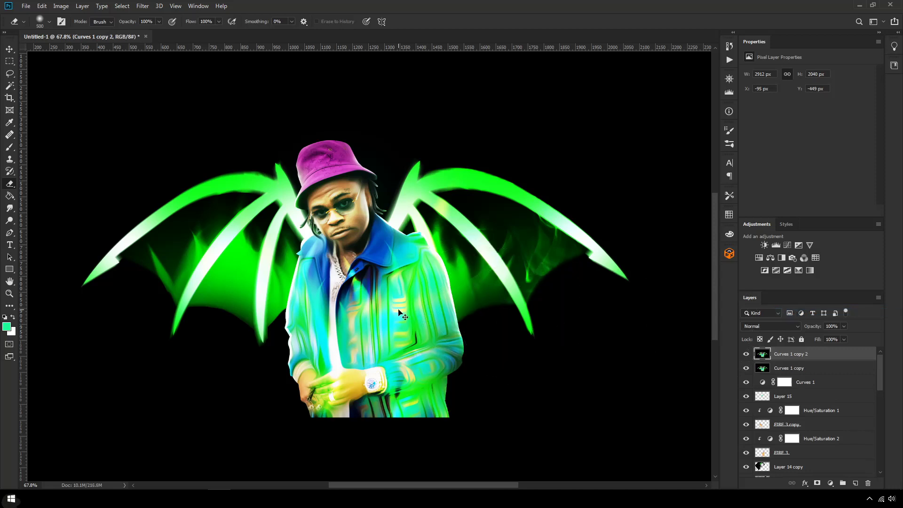
left_click(143, 5)
mouse_move(166, 178)
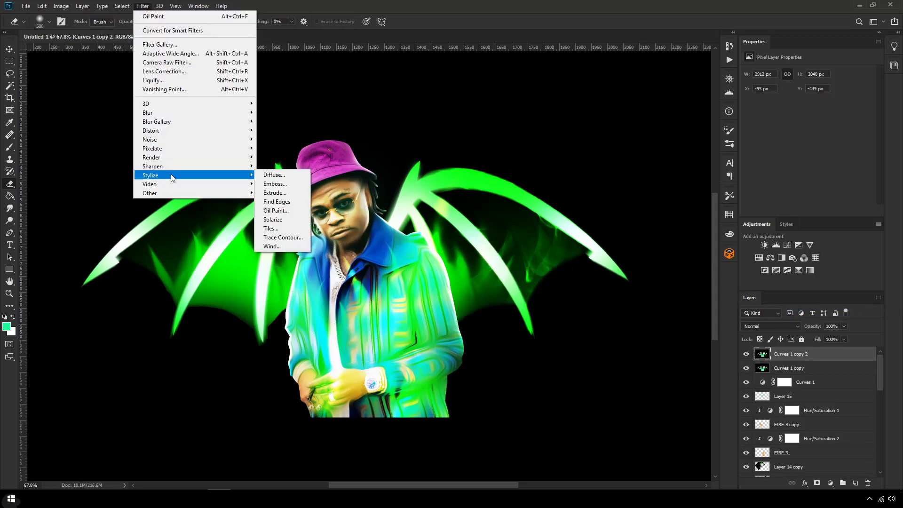
left_click(272, 210)
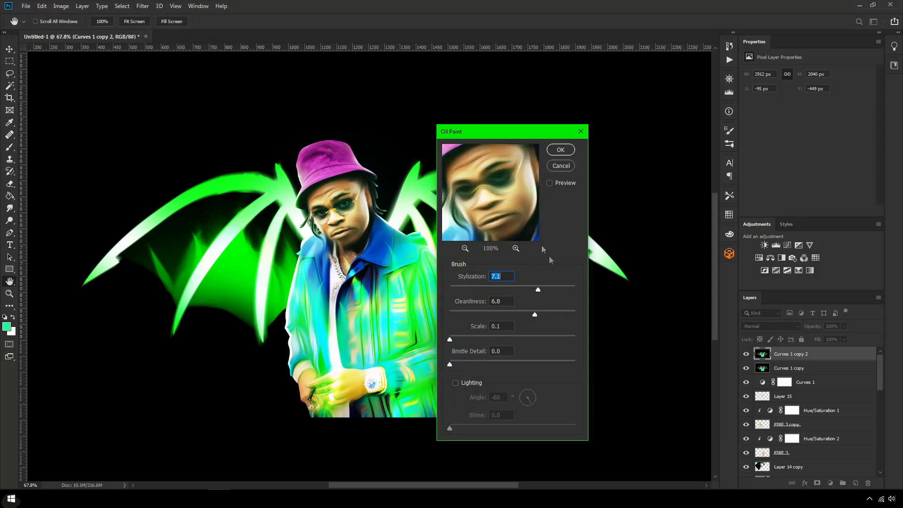
key("Return")
Step: Erase the new oil-paint effect over the face with a smaller soft eraser to restore its detail
key("bracketleft")
key("bracketleft")
key("bracketleft")
scroll(340, 218, "up", 6)
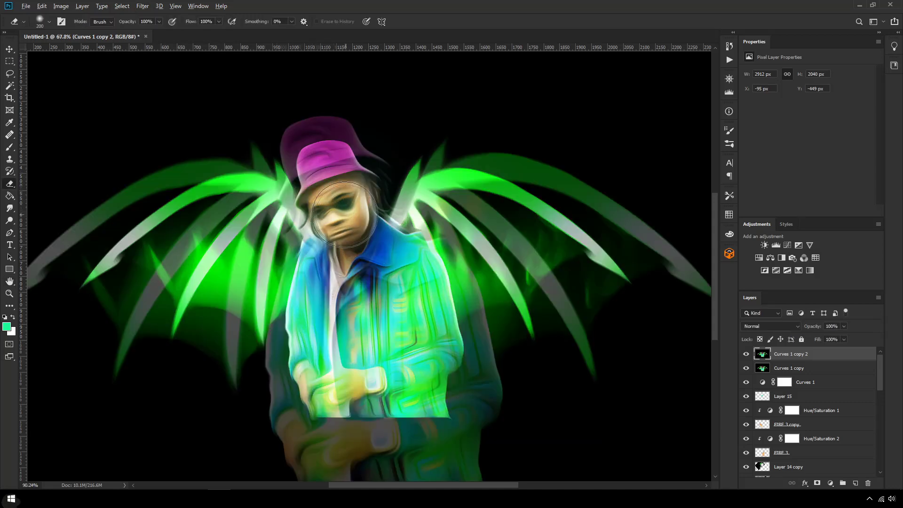
left_click_drag(325, 207, 343, 181)
scroll(351, 221, "down", 3)
Step: Erase the oil-paint effect over the hands and watch with a soft eraser of size 250
key("bracketright")
scroll(358, 262, "down", 2)
left_click(394, 386)
left_click(312, 403)
scroll(282, 348, "up", 1)
scroll(282, 348, "down", 4)
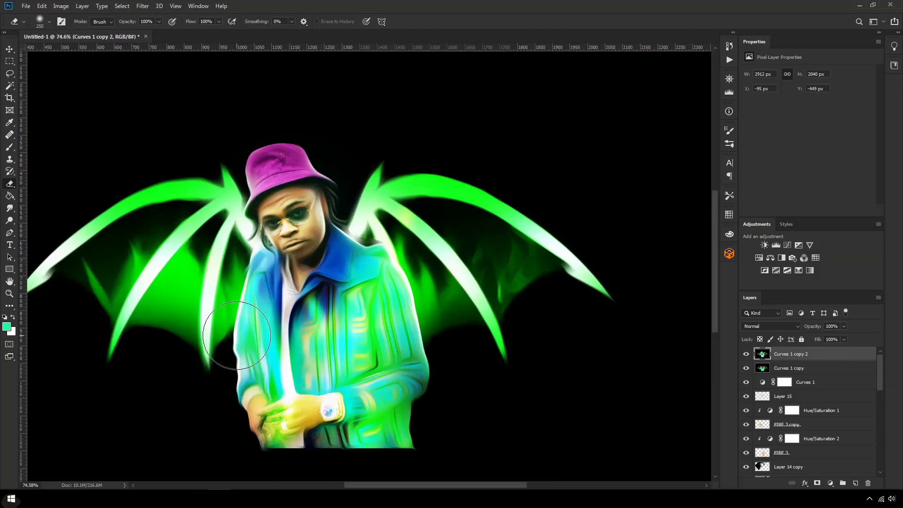
Step: Restore flame detail in the wings by erasing the oil-paint effect there with a soft eraser of size 500
scroll(322, 337, "up", 2)
scroll(322, 337, "up", 1)
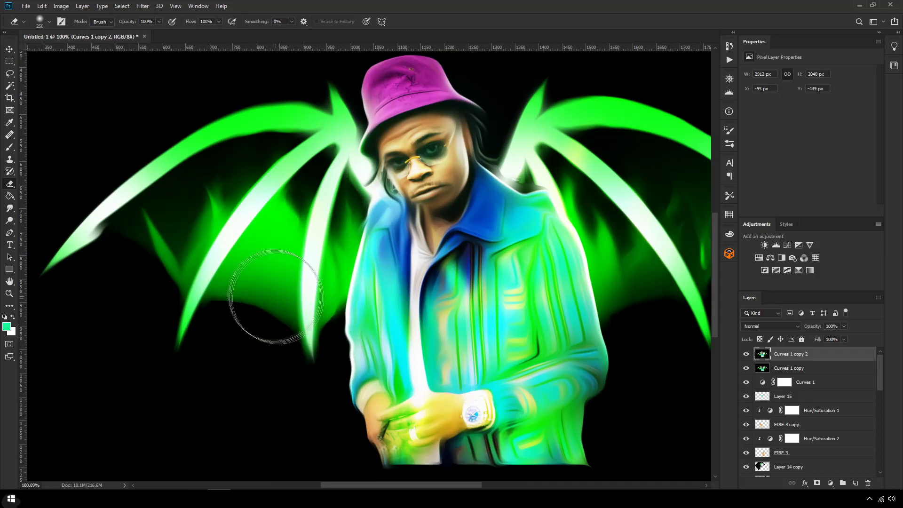
key("bracketright")
key("bracketright")
key("bracketright")
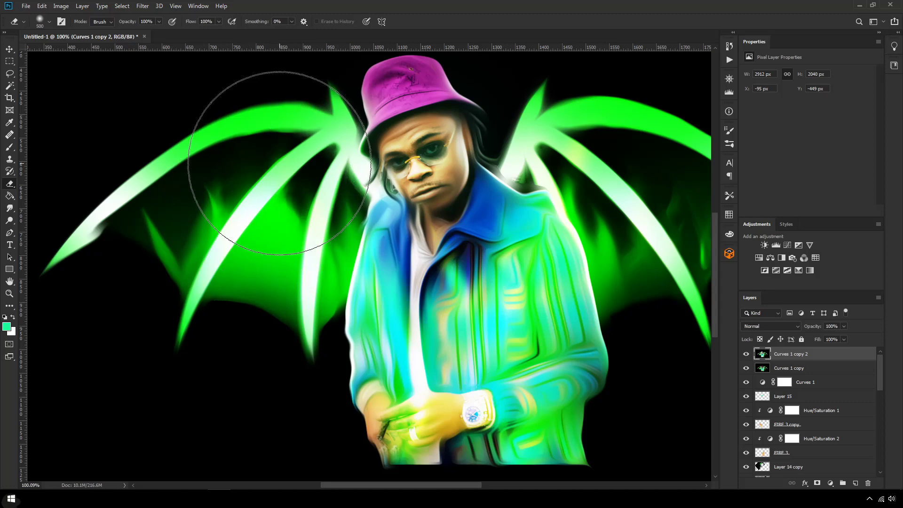
scroll(226, 203, "up", 1)
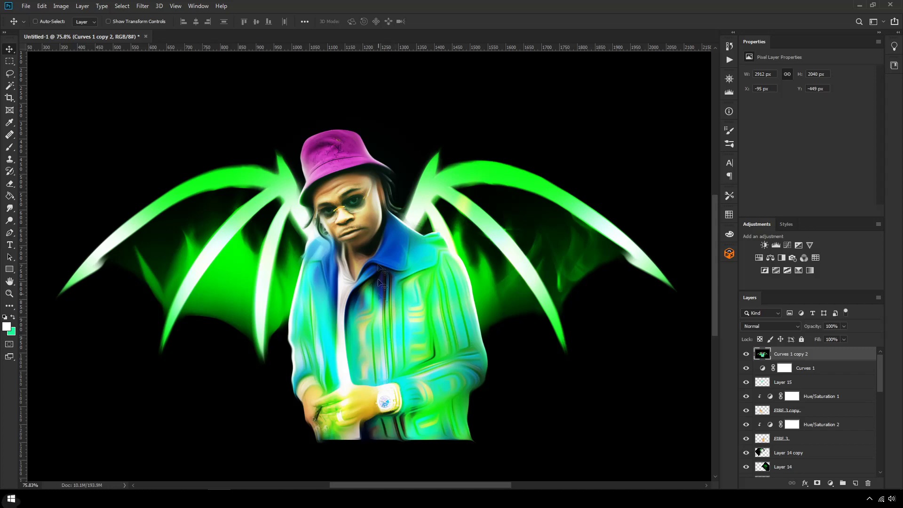
Step: Duplicate the Curves 1 copy 2 layer and turn off the duplicate's blue channel in its blending options
key("ctrl+j")
right_click(787, 356)
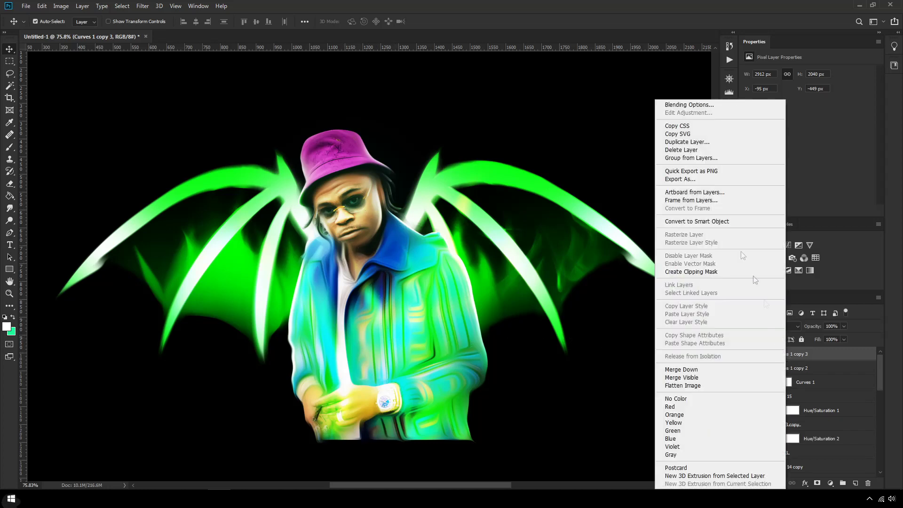
left_click(691, 108)
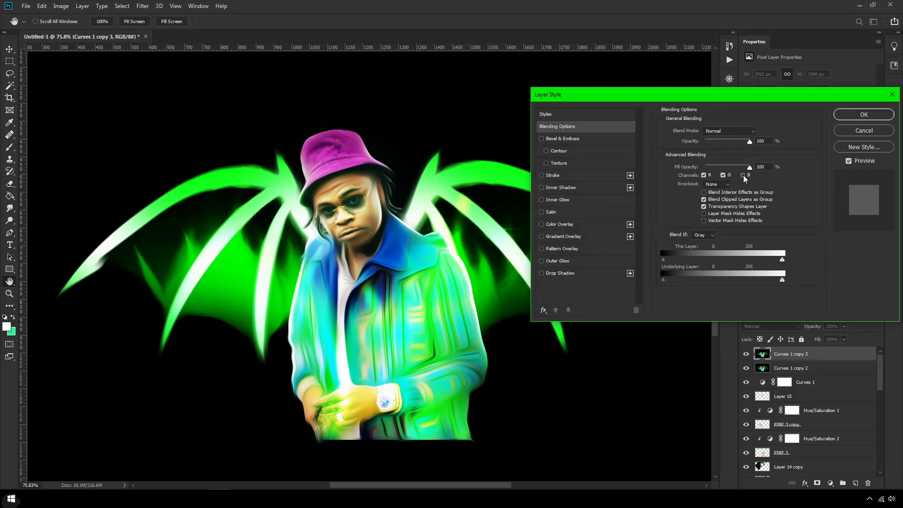
left_click(845, 117)
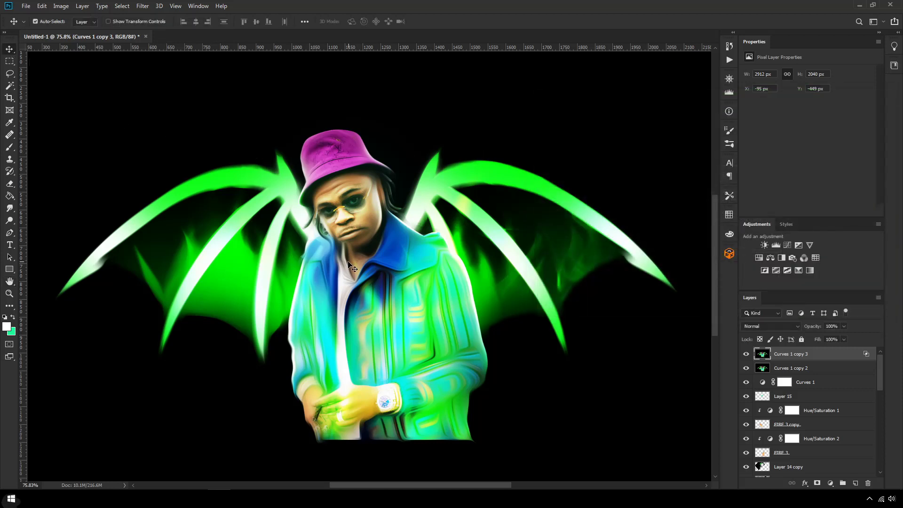
Step: Nudge the Curves 1 copy 3 layer horizontally to X −98 px to create slight colour fringing
key("Left")
key("Left")
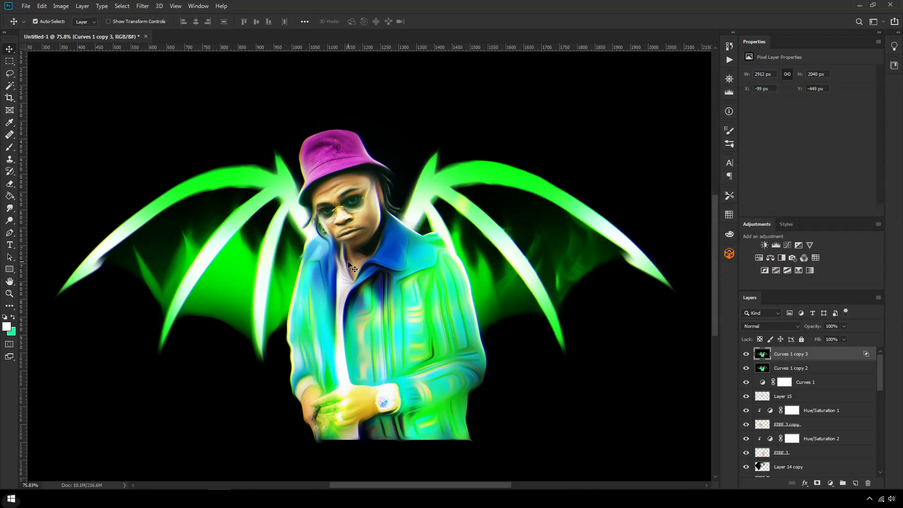
key("Left")
key("Left")
left_click_drag(350, 200, 488, 328)
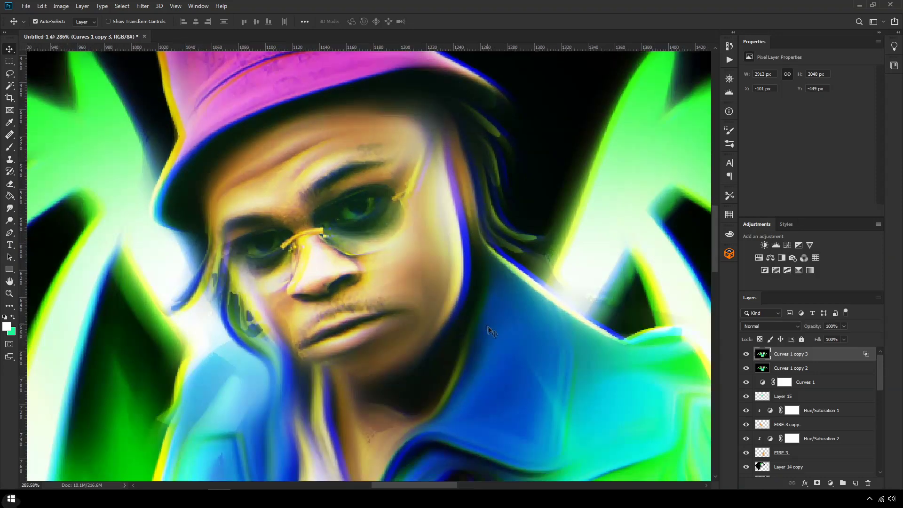
key("Right")
key("Right")
key("Right")
key("Right")
key("Right")
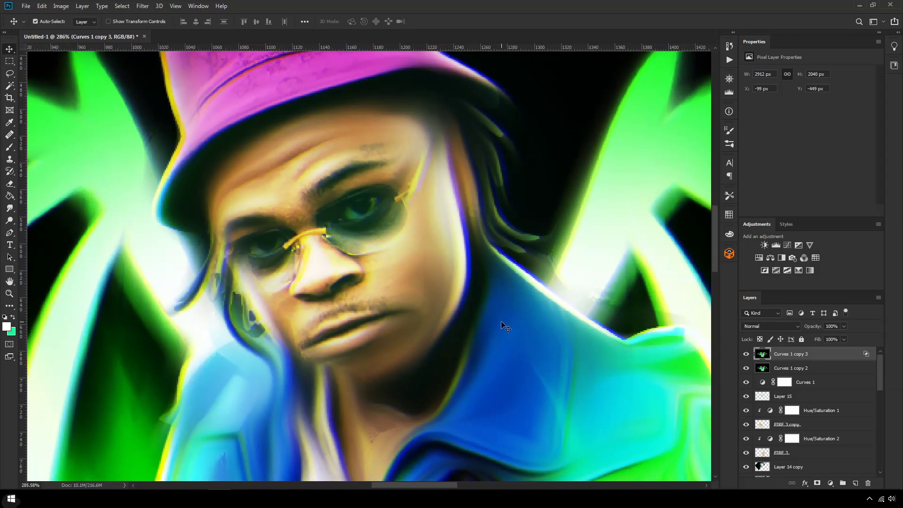
left_click_drag(419, 266, 489, 307)
key("Left")
key("Left")
key("Left")
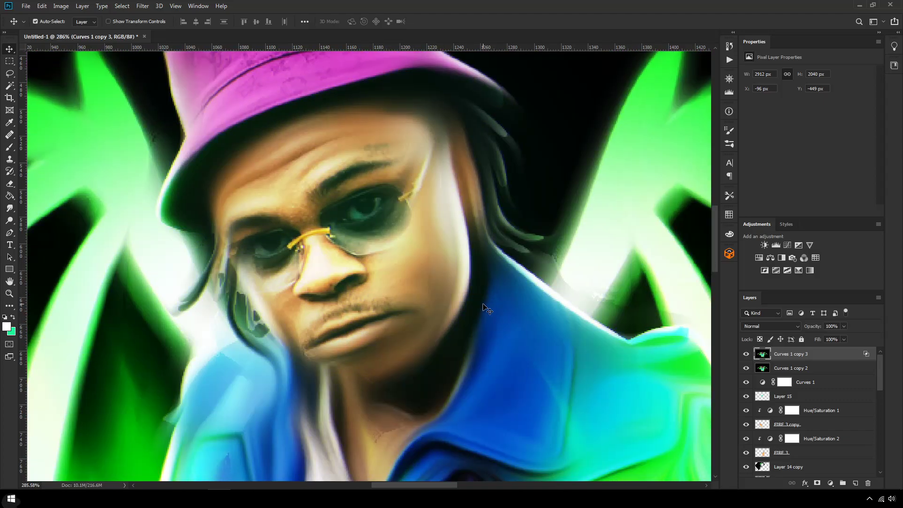
key("Right")
key("Right")
key("Left")
key("Left")
key("Left")
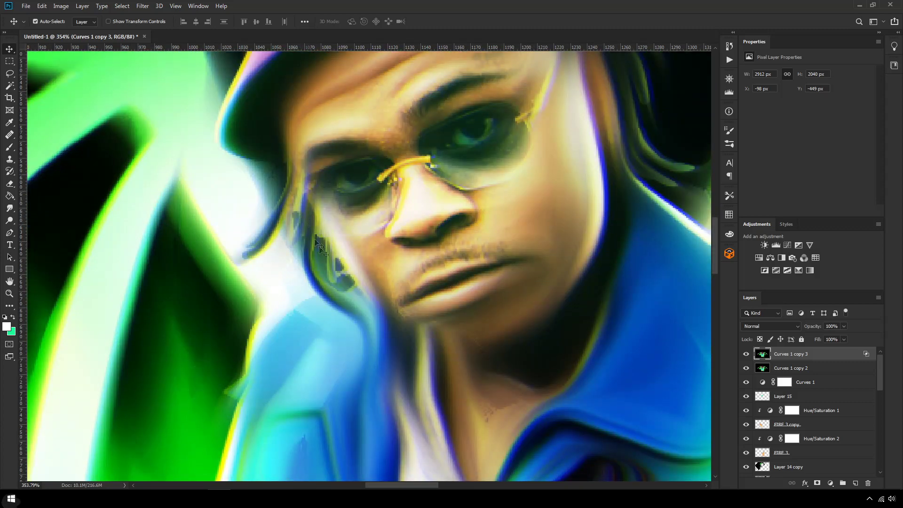
Step: Paint over the artefacts beside the ear on a new layer, using a small brush and a colour sampled nearby
left_click(855, 483)
key("b")
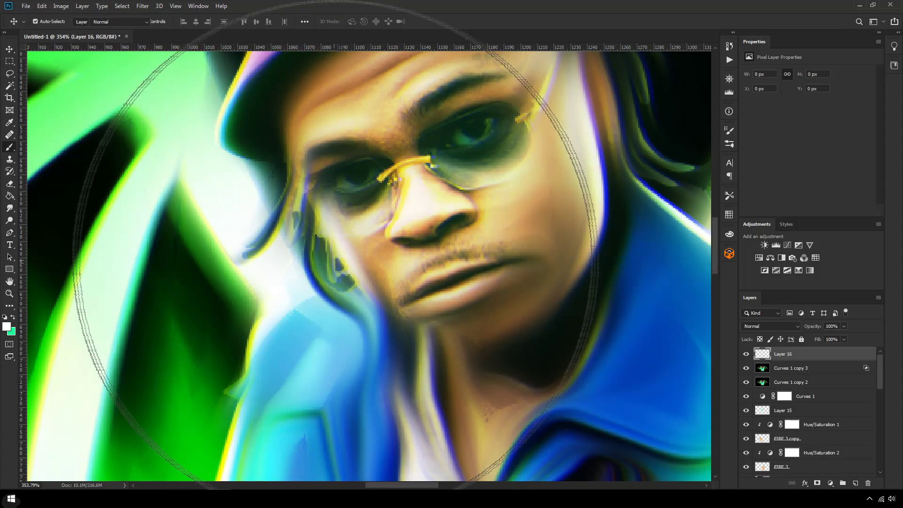
left_click(5, 316)
key("bracketleft")
key("bracketleft")
key("bracketleft")
key("bracketleft")
key("bracketleft")
key("bracketleft")
key("bracketleft")
key("bracketleft")
key("bracketleft")
key("bracketleft")
key("bracketleft")
key("bracketleft")
left_click(317, 257, "alt")
left_click(318, 258)
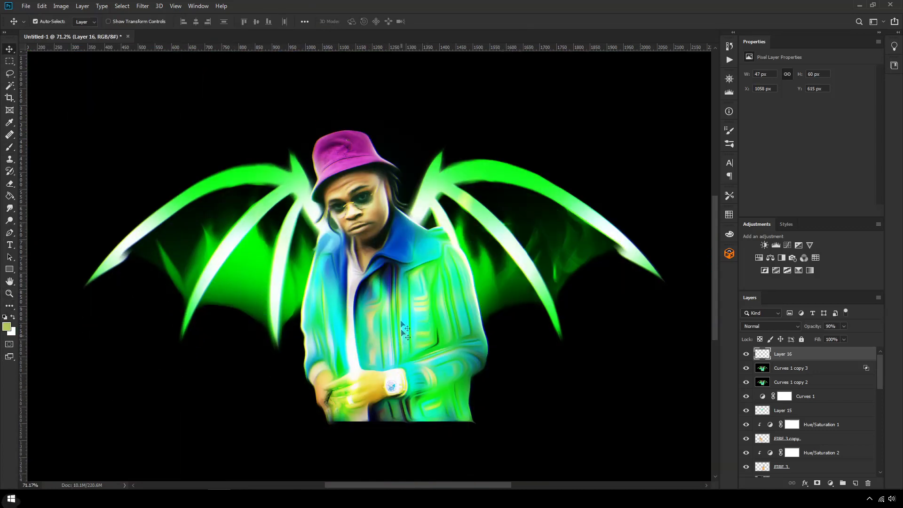
Step: Duplicate Layer 16, Curves 1 copy 3 and Curves 1 copy 2, and merge the copies into one layer
left_click(785, 382, "shift")
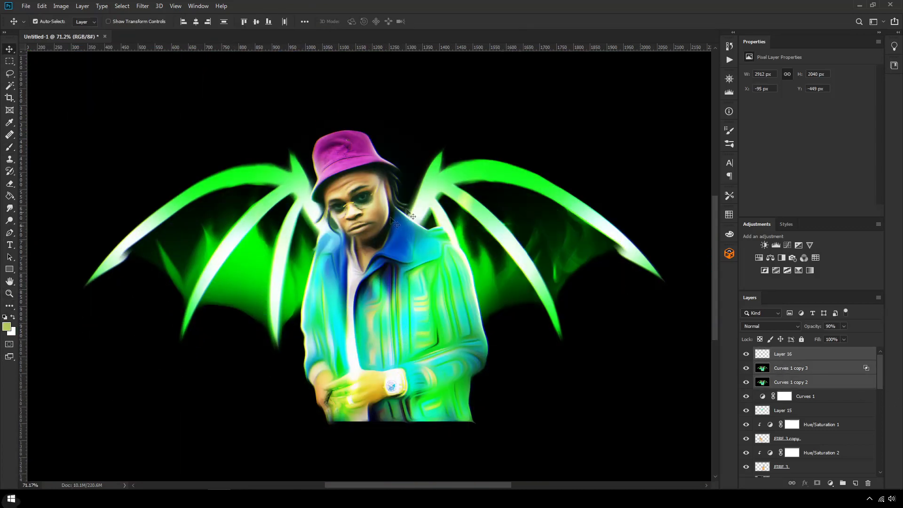
key("ctrl")
key("ctrl+j")
right_click(804, 371)
left_click(693, 368)
Step: Duplicate Layer 16 copy and apply a Motion Blur with an angle of 0° and a distance of 25 pixels
scroll(369, 287, "up", 5)
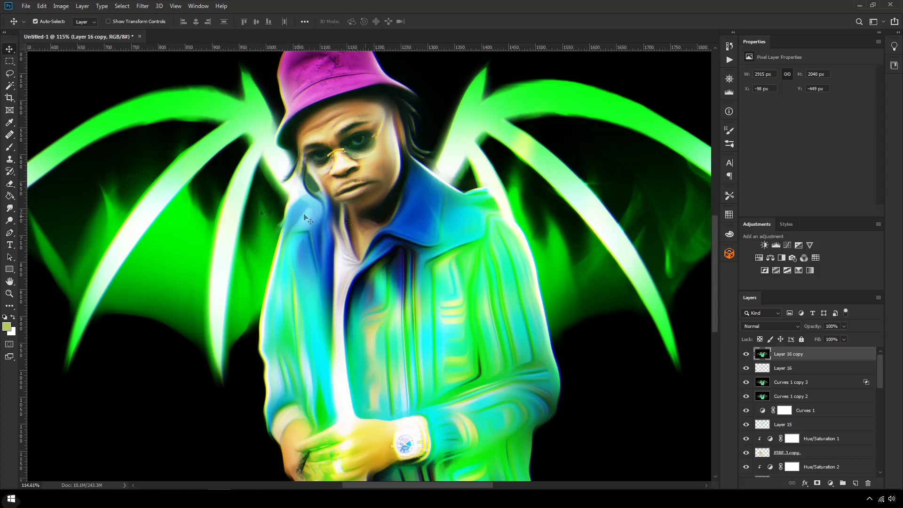
left_click(141, 6)
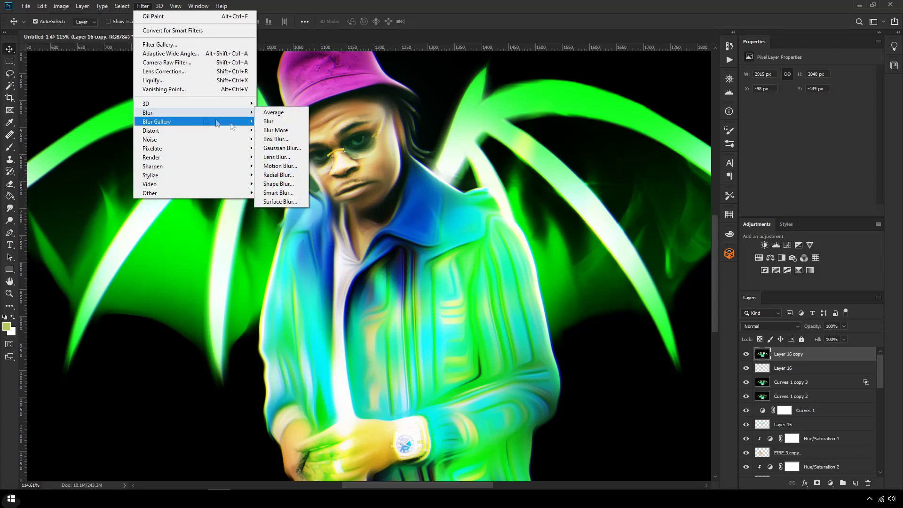
left_click(775, 353)
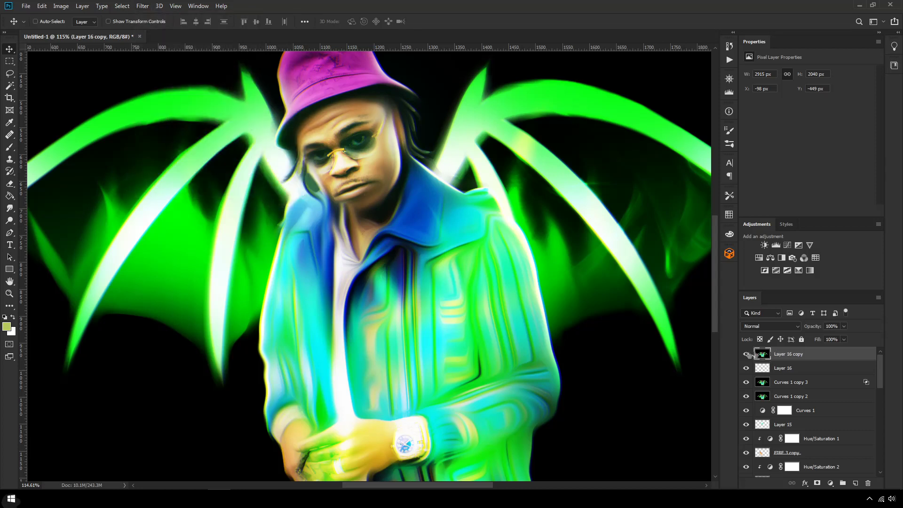
key("ctrl+j")
left_click(142, 6)
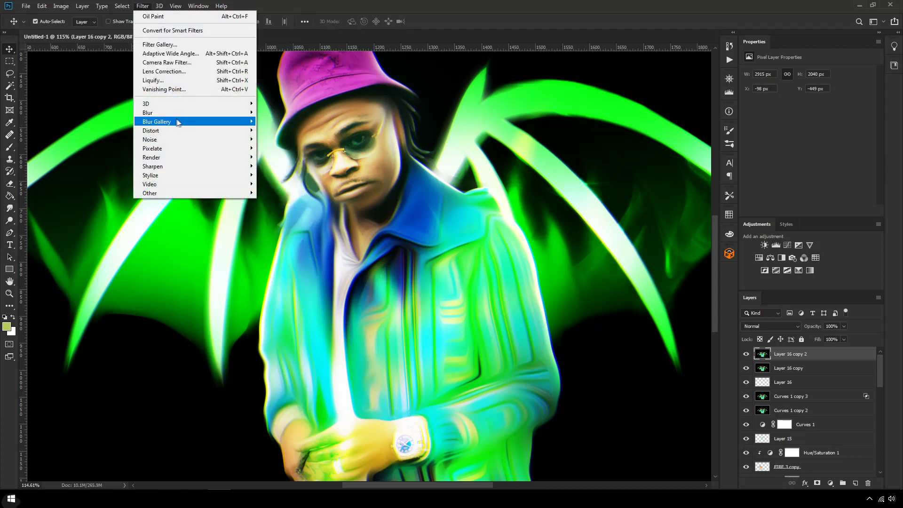
mouse_move(202, 120)
left_click(282, 164)
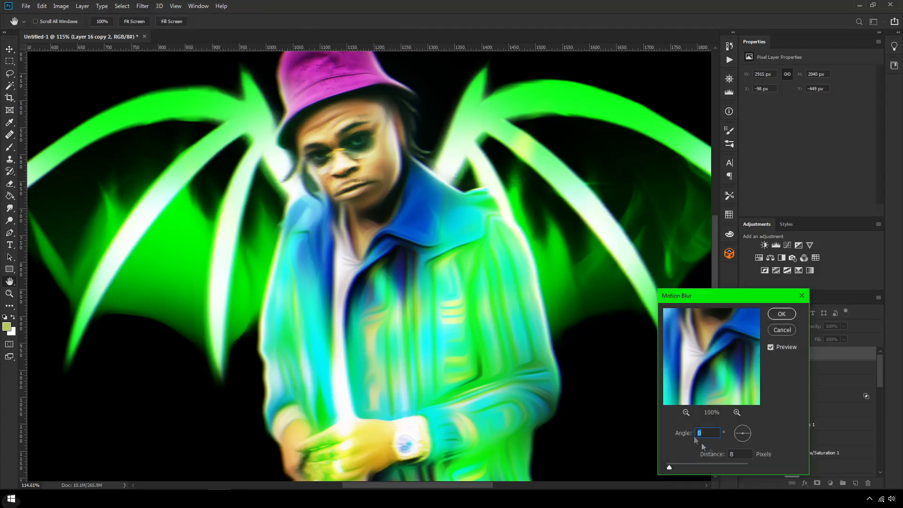
left_click_drag(676, 468, 677, 467)
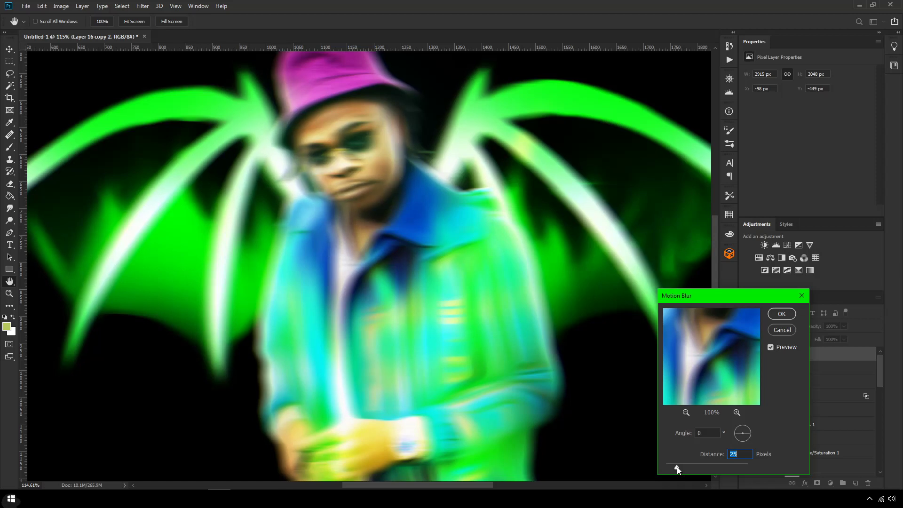
left_click(781, 314)
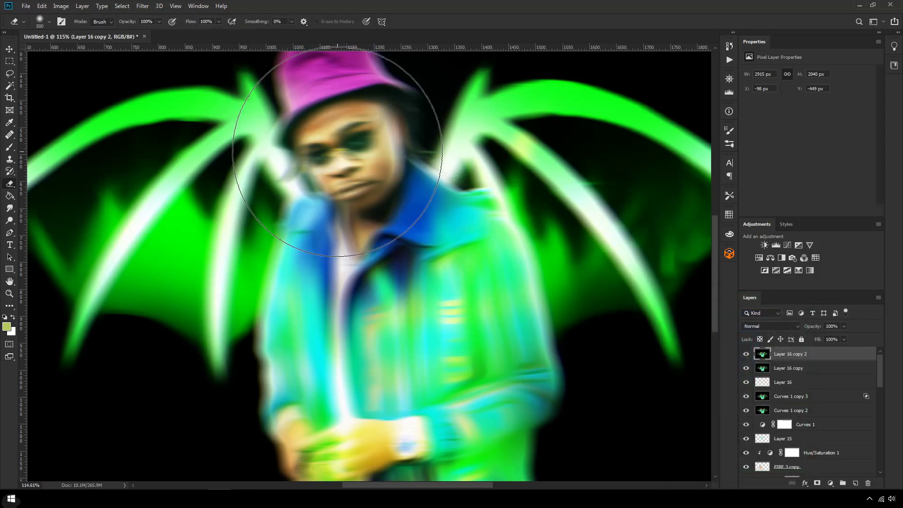
Step: Erase the motion blur over the face with a soft eraser, reducing its size for the finer areas
left_click(348, 149)
key("bracketleft")
key("bracketleft")
key("bracketleft")
left_click(347, 154)
key("bracketleft")
key("bracketleft")
Step: Erase the motion blur over the jacket front, shirt and watch, enlarging the soft eraser to size 300
scroll(349, 156, "up", 1)
key("bracketright")
key("bracketright")
mouse_move(359, 303)
left_mouse_down()
mouse_move(323, 353)
mouse_move(329, 348)
left_mouse_up()
scroll(330, 349, "down", 2)
key("bracketright")
key("bracketright")
scroll(366, 246, "up", 2)
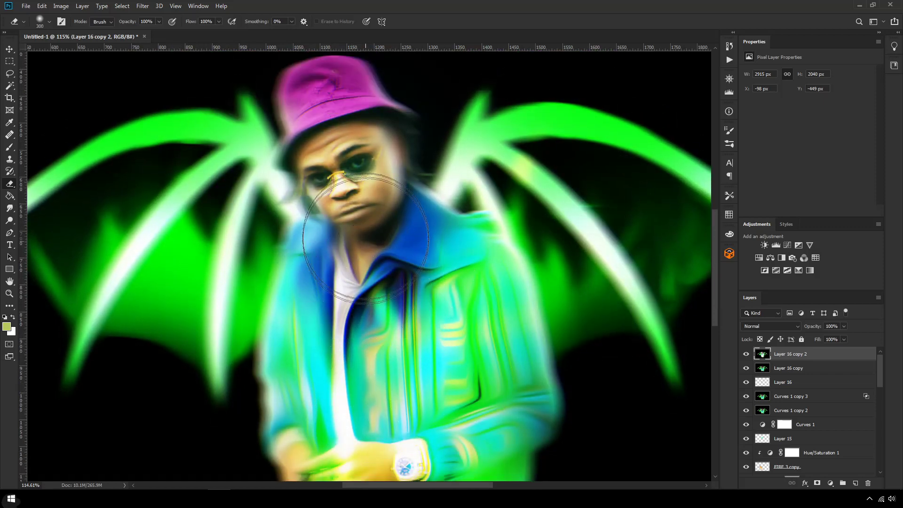